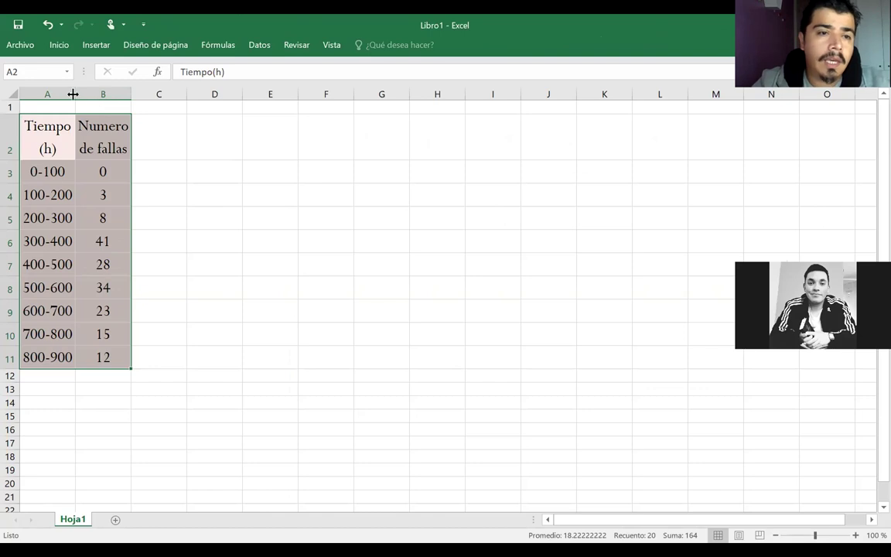
# Step: Widen columns A and B so the Tiempo(h) and Numero de fallas headings fit better
pyautogui.doubleClick(142, 94)
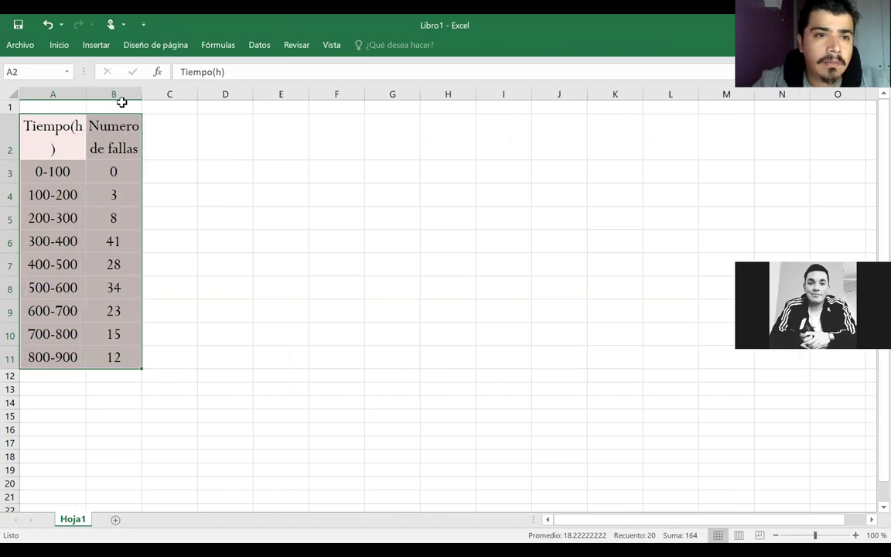
pyautogui.doubleClick(87, 89)
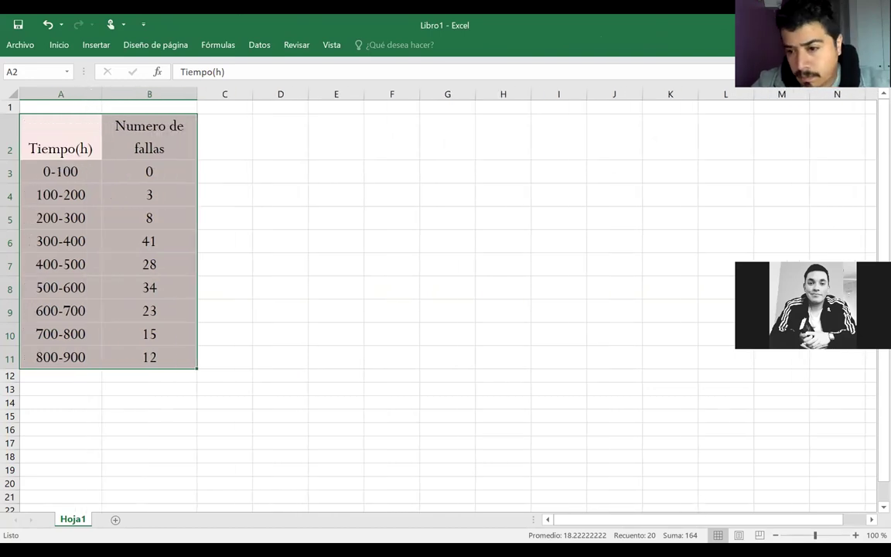
pyautogui.click(775, 534)
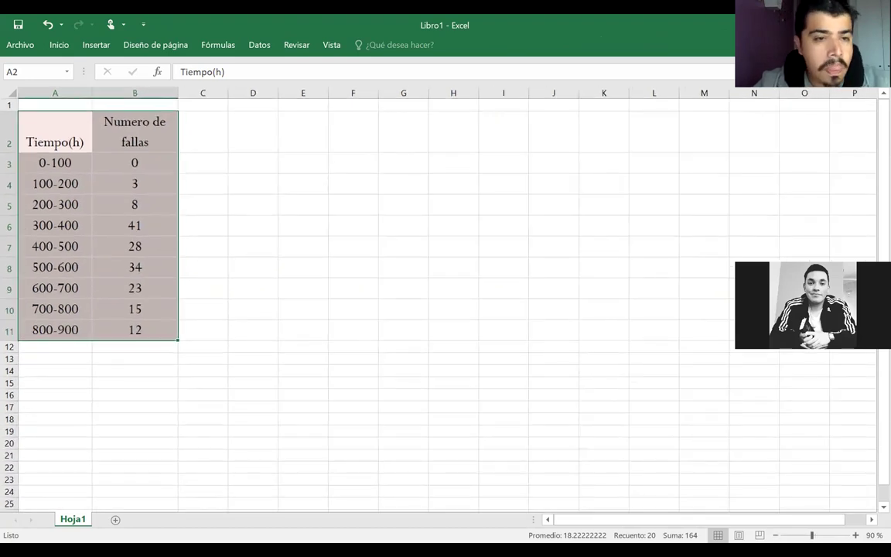
# Step: Enter the label TOTAL in cell A12, below the last time interval
pyautogui.click(55, 348)
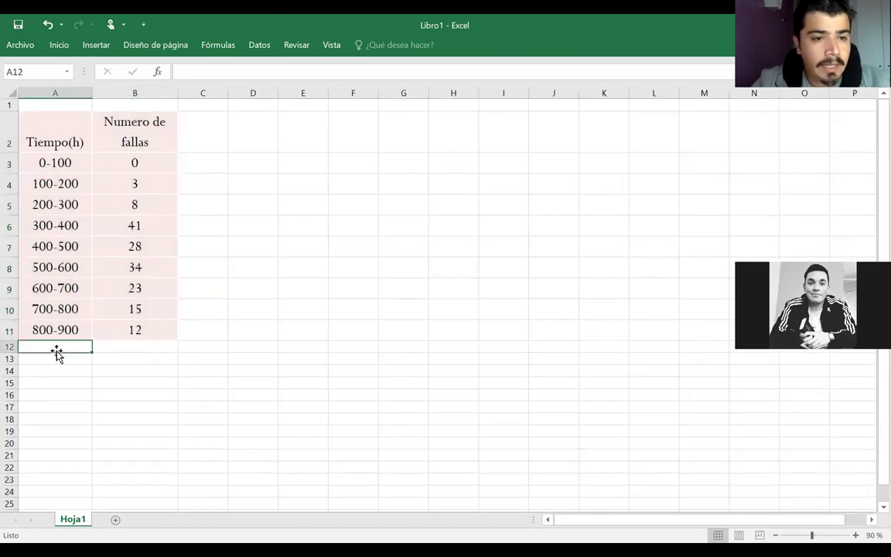
pyautogui.write('T')
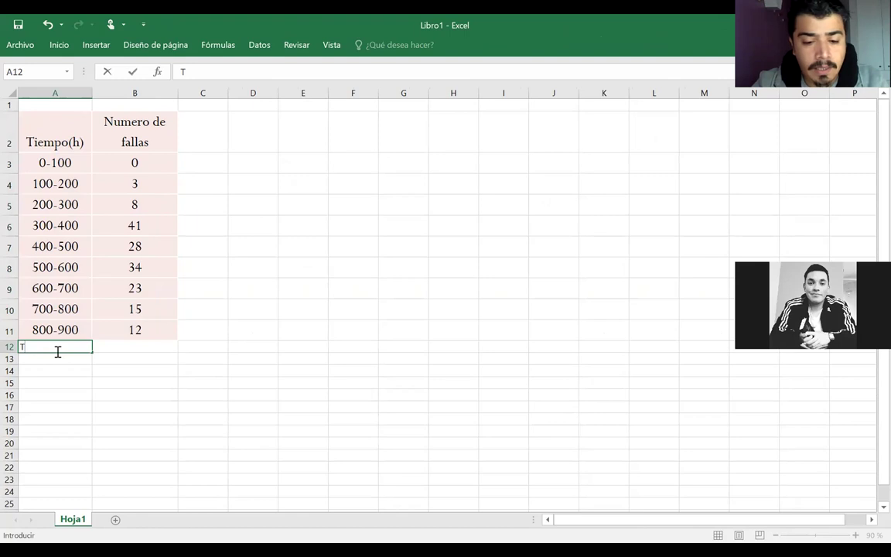
pyautogui.write('otal')
pyautogui.press('BackSpace')
pyautogui.press('BackSpace')
pyautogui.press('BackSpace')
pyautogui.press('BackSpace')
pyautogui.press('BackSpace')
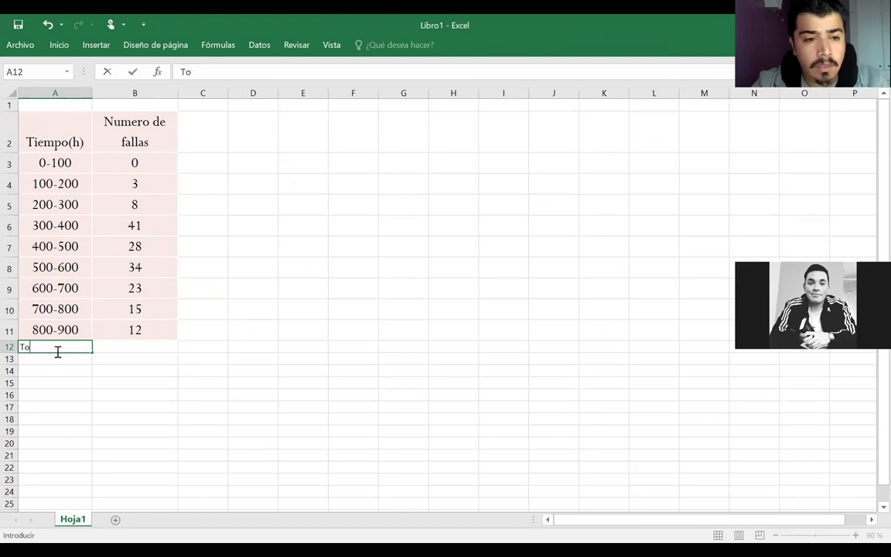
pyautogui.write('TOTAL')
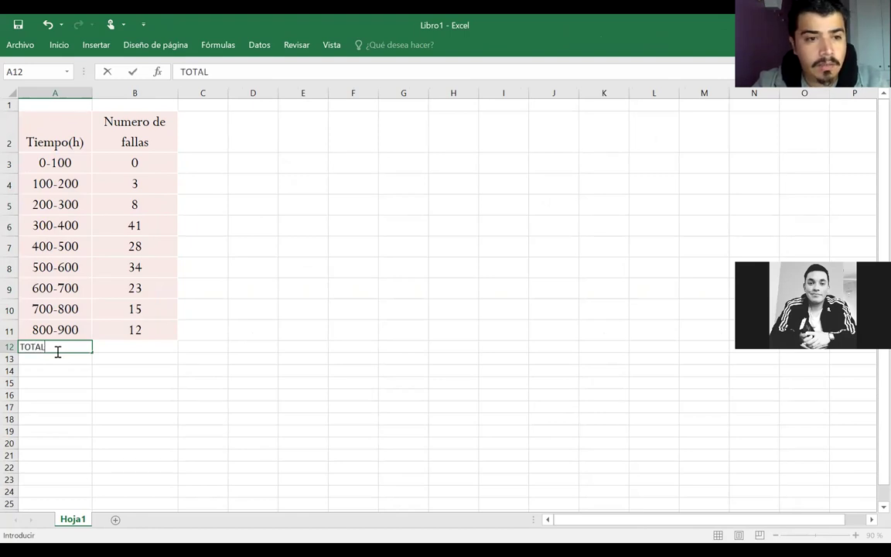
pyautogui.press('Return')
# Step: Add up the failure counts in B12 with =SUMA(B3:B11) and centre the cell horizontally
pyautogui.click(146, 348)
pyautogui.write(')')
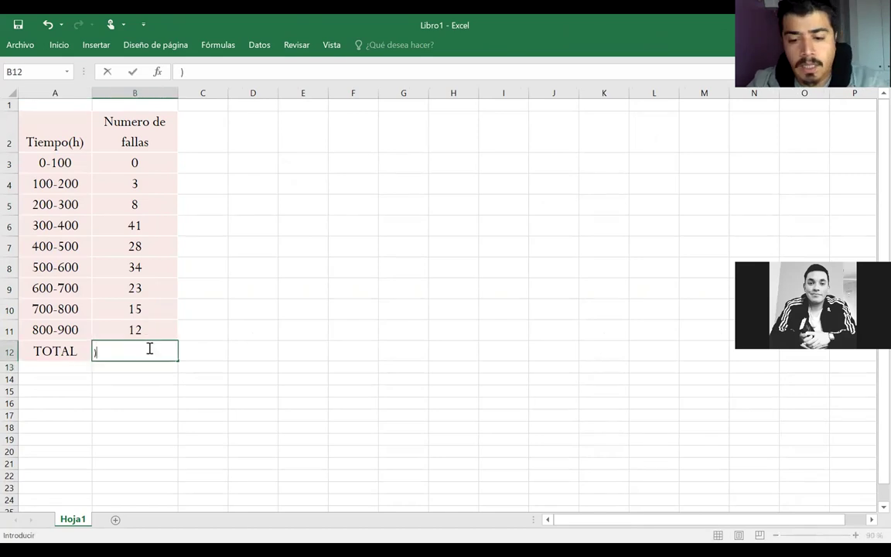
pyautogui.write('=SUMA(')
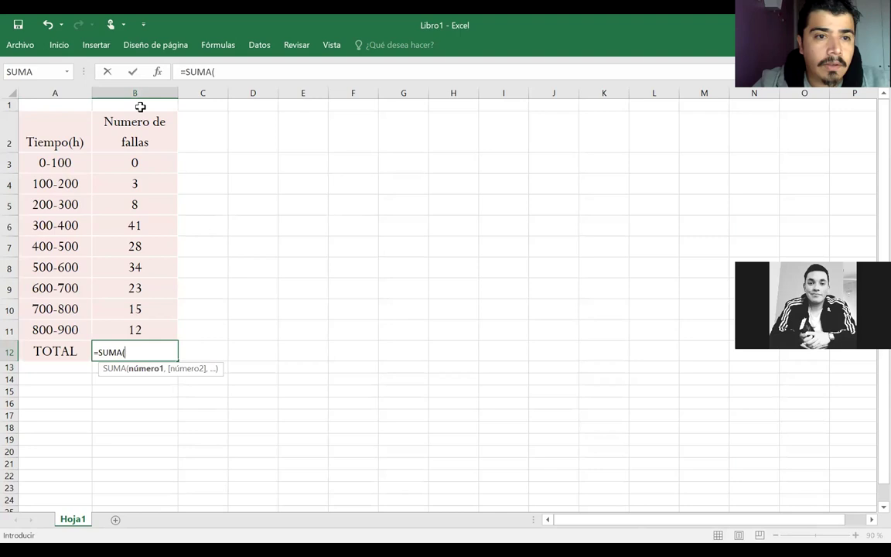
pyautogui.click(140, 165)
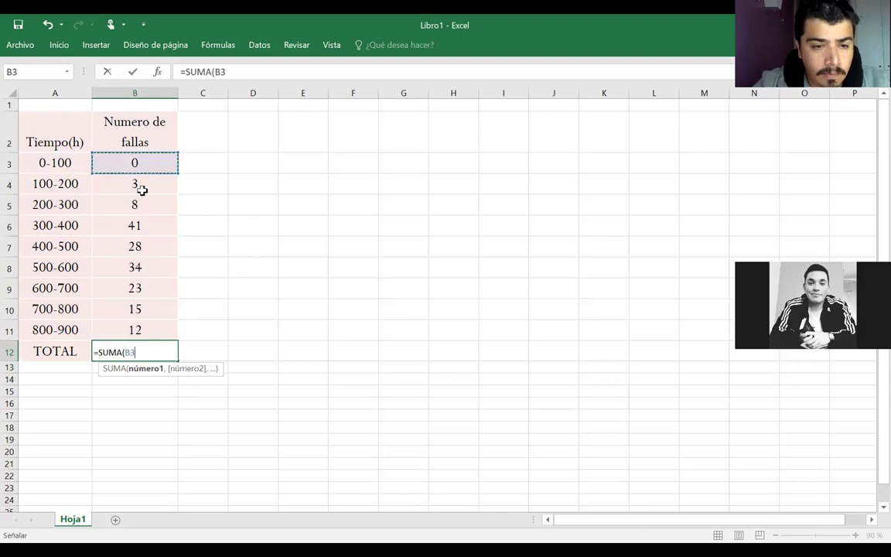
pyautogui.keyDown('shift'); pyautogui.click(154, 326); pyautogui.keyUp('shift')
pyautogui.press('Return')
pyautogui.click(144, 346)
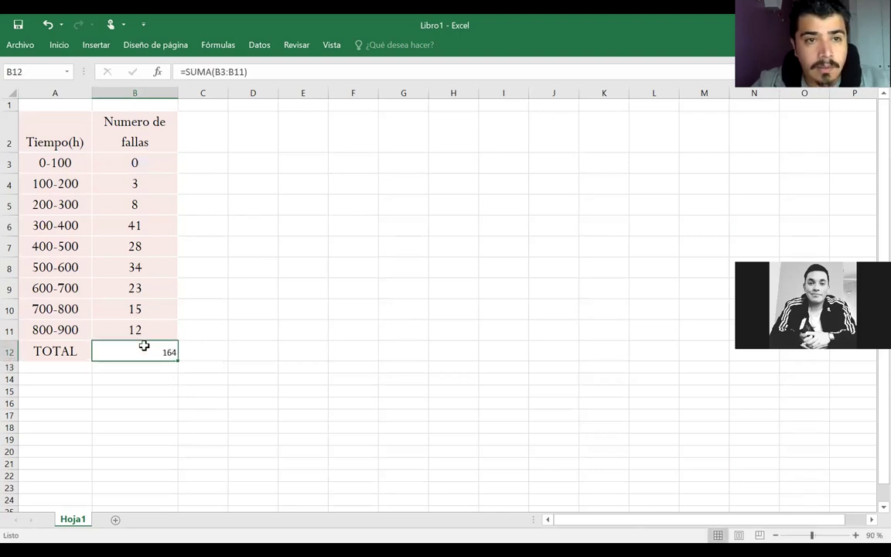
pyautogui.click(59, 45)
pyautogui.click(200, 88)
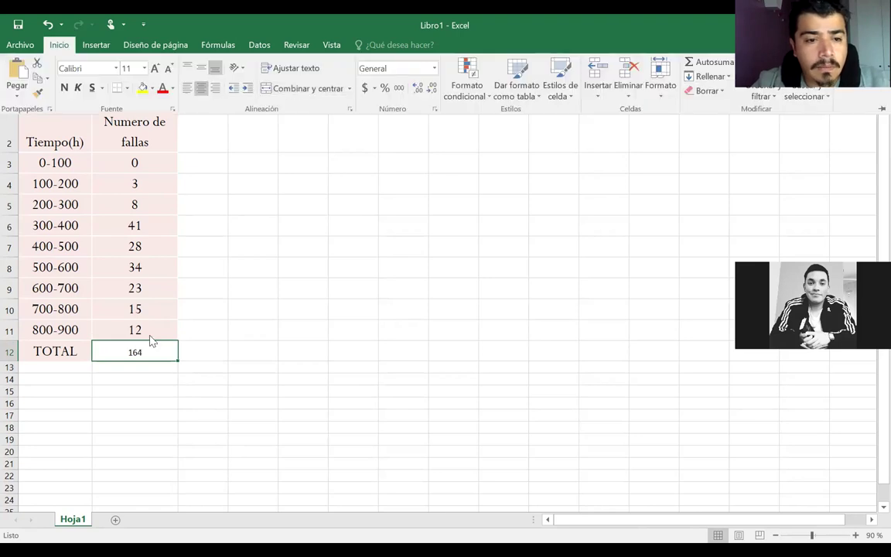
# Step: Change the failure counts to 3 for 800-900, 19 for 700-800 and 38 for 400-500
pyautogui.click(151, 329)
pyautogui.write('3')
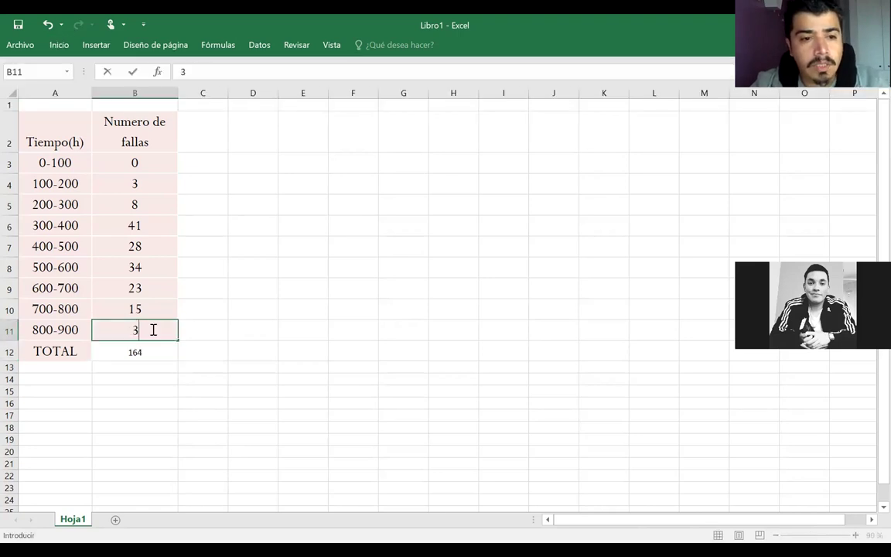
pyautogui.click(142, 308)
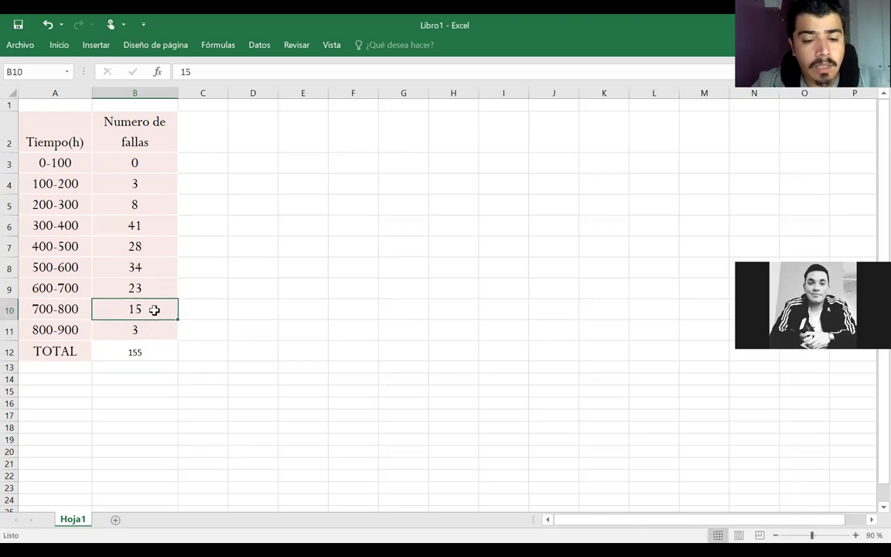
pyautogui.write('19')
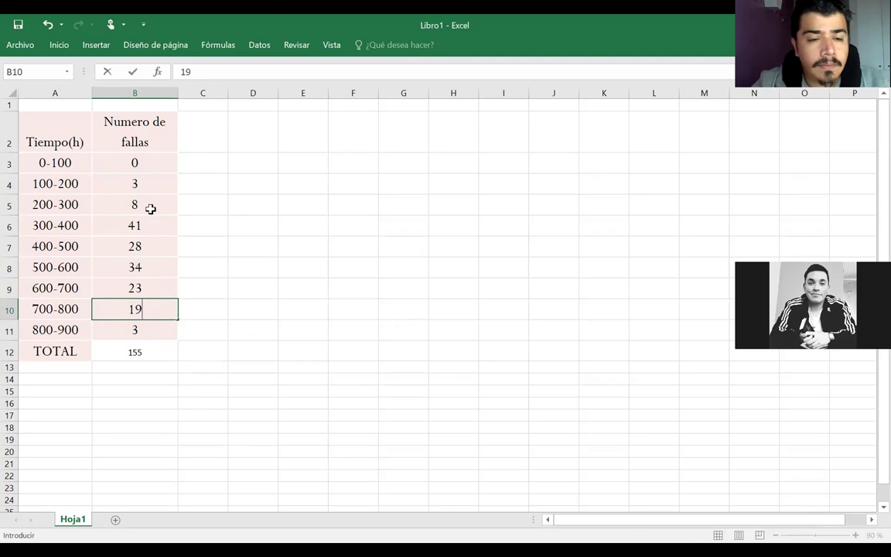
pyautogui.click(138, 245)
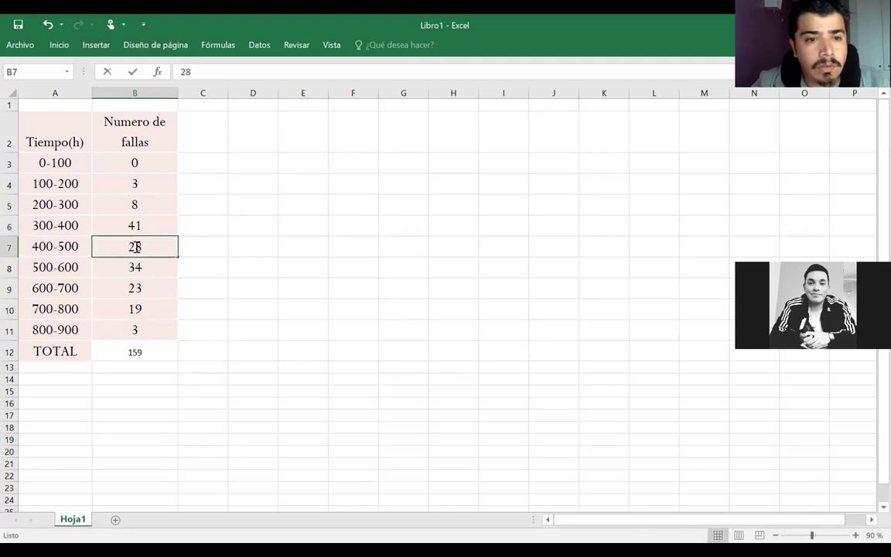
pyautogui.doubleClick(125, 245)
pyautogui.write('38')
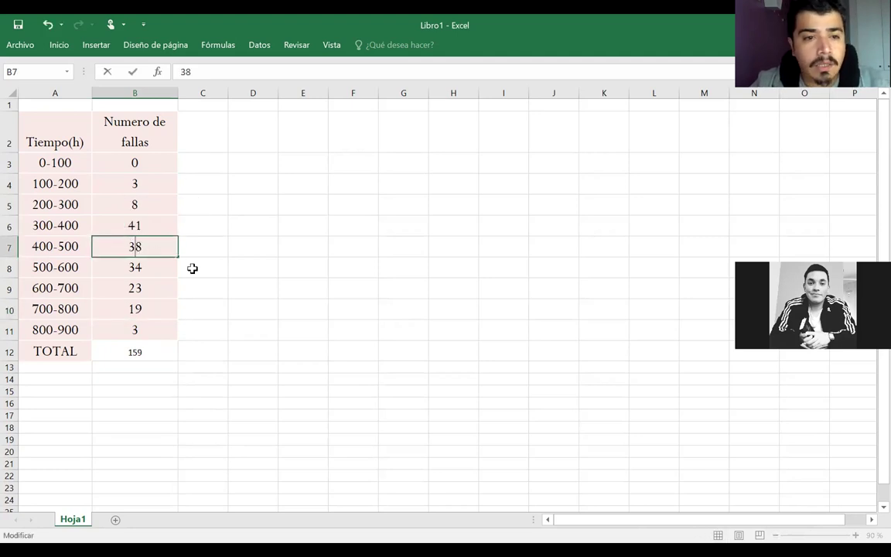
pyautogui.press('Return')
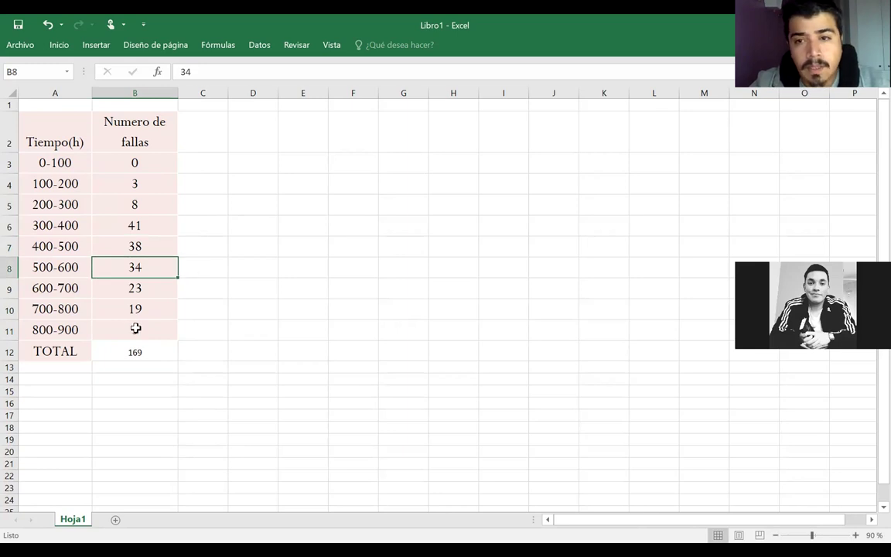
# Step: Move the whole table from A2:B12 so that it starts at D2, and widen column D slightly
pyautogui.moveTo(120, 165); pyautogui.dragTo(73, 329)
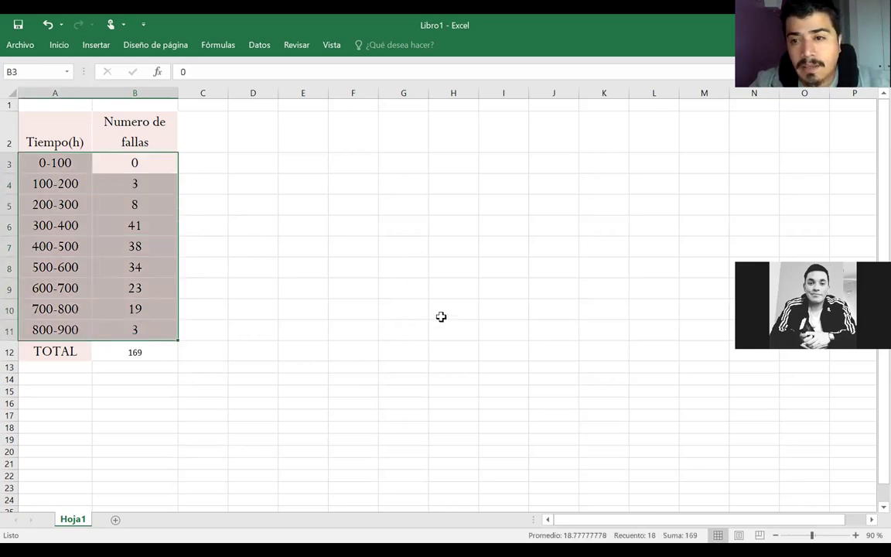
pyautogui.click(414, 401)
pyautogui.moveTo(66, 139); pyautogui.dragTo(137, 352)
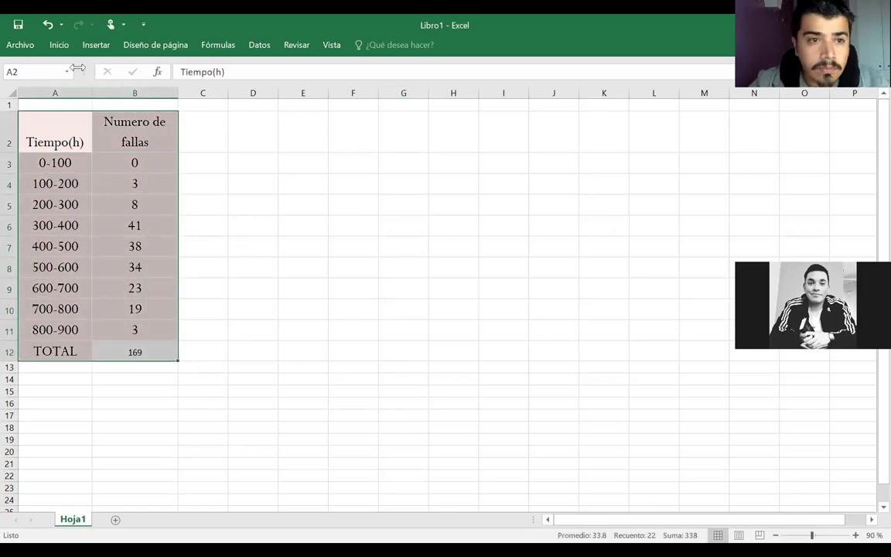
pyautogui.moveTo(67, 116); pyautogui.dragTo(237, 127)
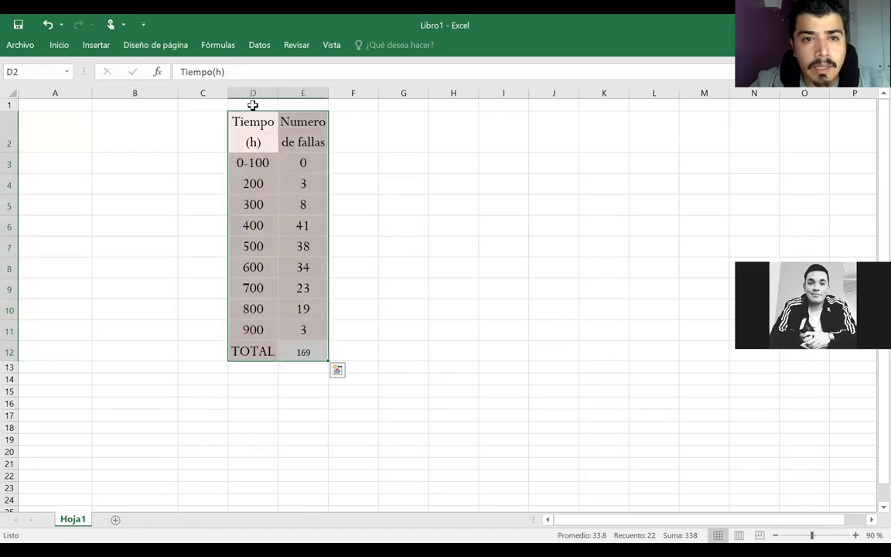
pyautogui.moveTo(277, 93); pyautogui.dragTo(286, 92)
# Step: Enter the lower interval limits 0, 100, 200, 300 and 400 in cells A3 to A7
pyautogui.click(41, 166)
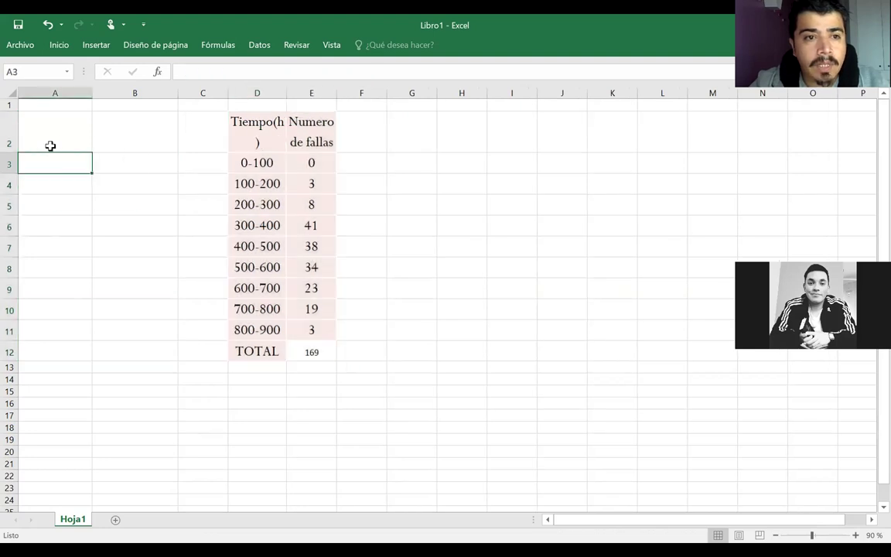
pyautogui.write('0')
pyautogui.press('Return')
pyautogui.write('100')
pyautogui.press('Return')
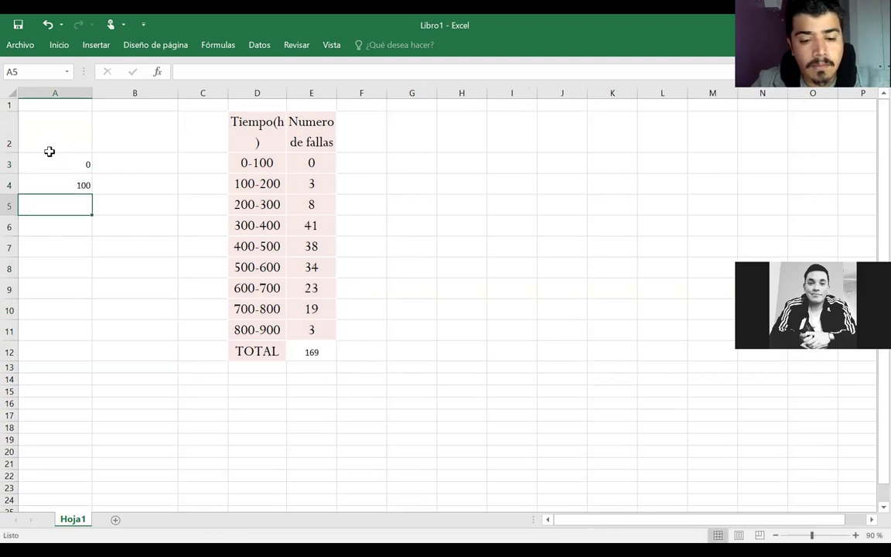
pyautogui.write('200')
pyautogui.press('Return')
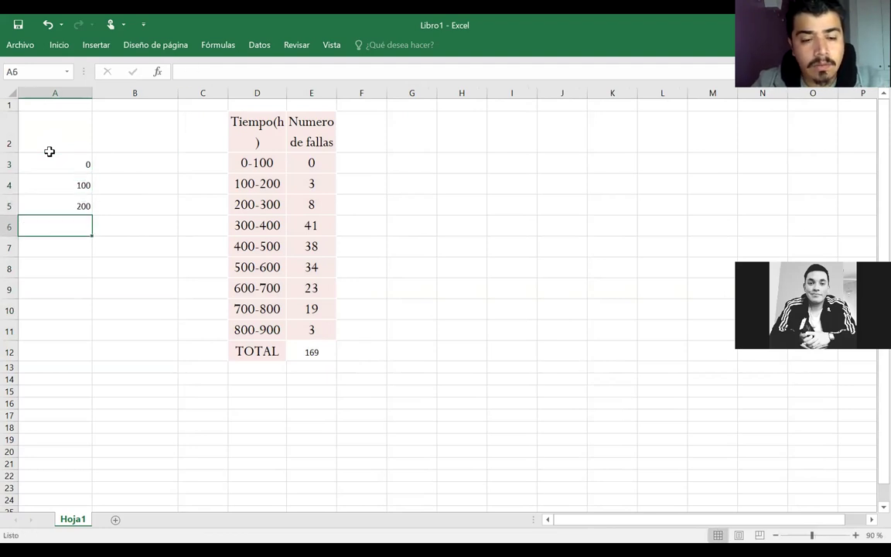
pyautogui.write('300')
pyautogui.press('Return')
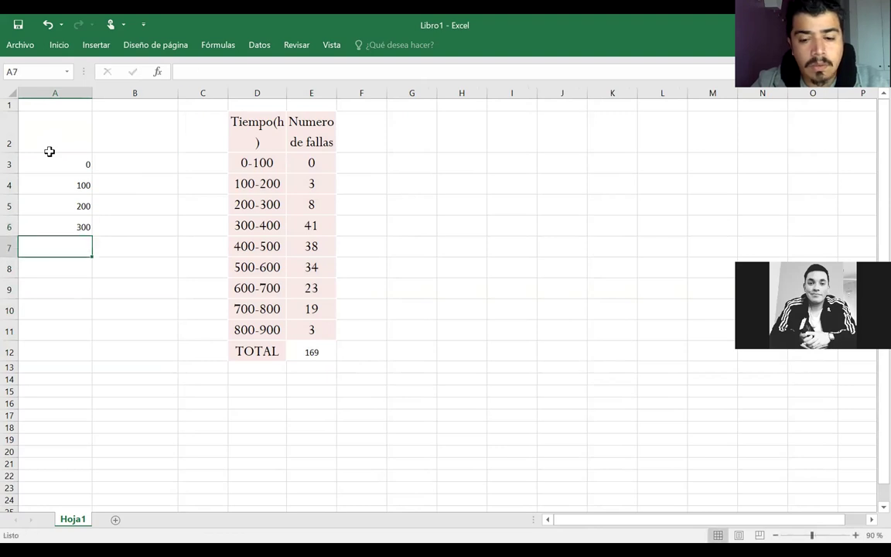
pyautogui.write('400')
pyautogui.press('Return')
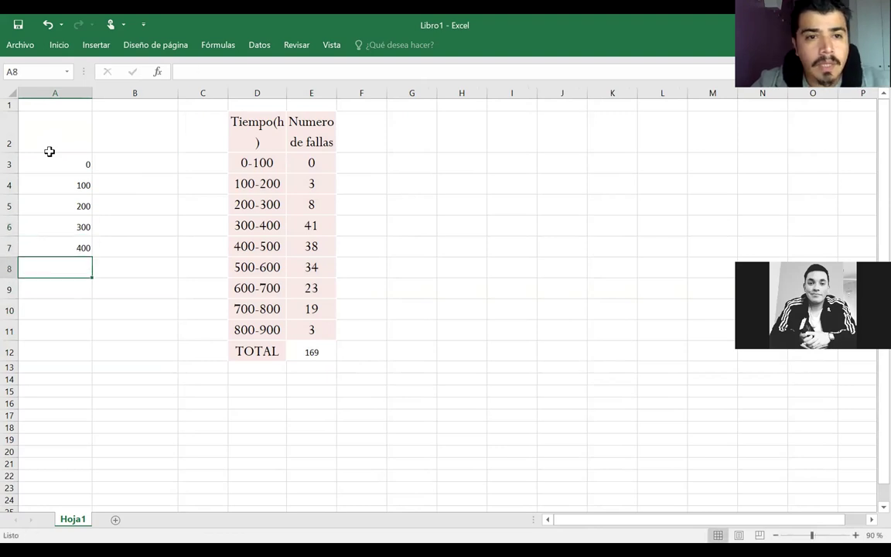
# Step: Enter the upper interval limits 100, 200, 300, 400 and 500 in cells B3 to B7
pyautogui.click(132, 168)
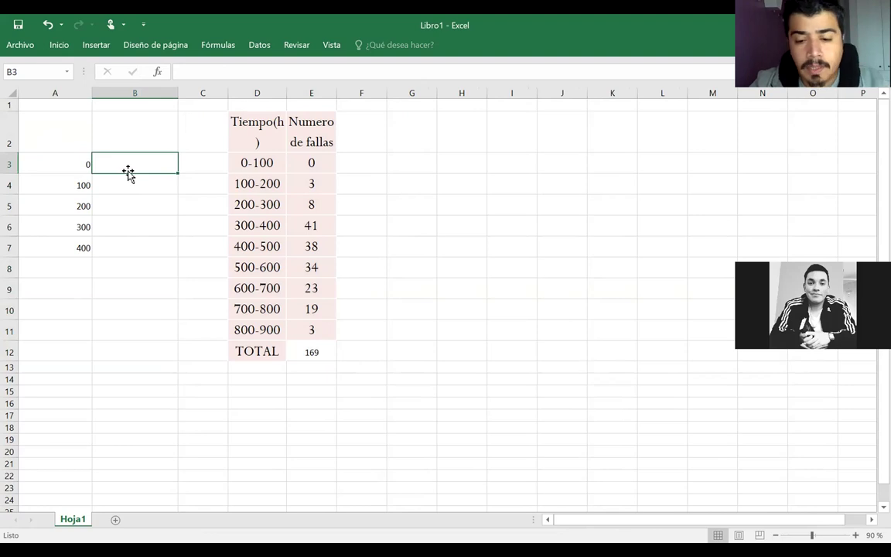
pyautogui.write('100')
pyautogui.press('Return')
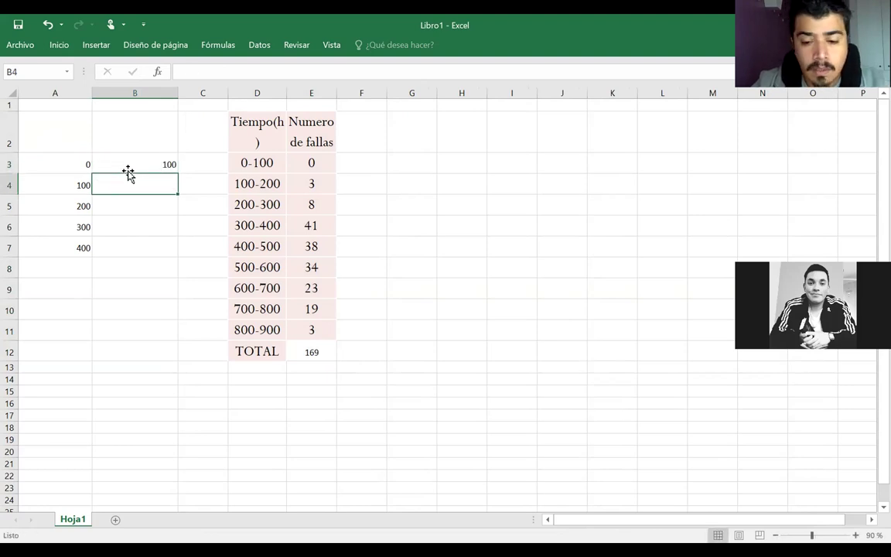
pyautogui.write('200')
pyautogui.press('Return')
pyautogui.write('300')
pyautogui.press('Return')
pyautogui.write('400')
pyautogui.press('Return')
pyautogui.write('500')
pyautogui.press('Return')
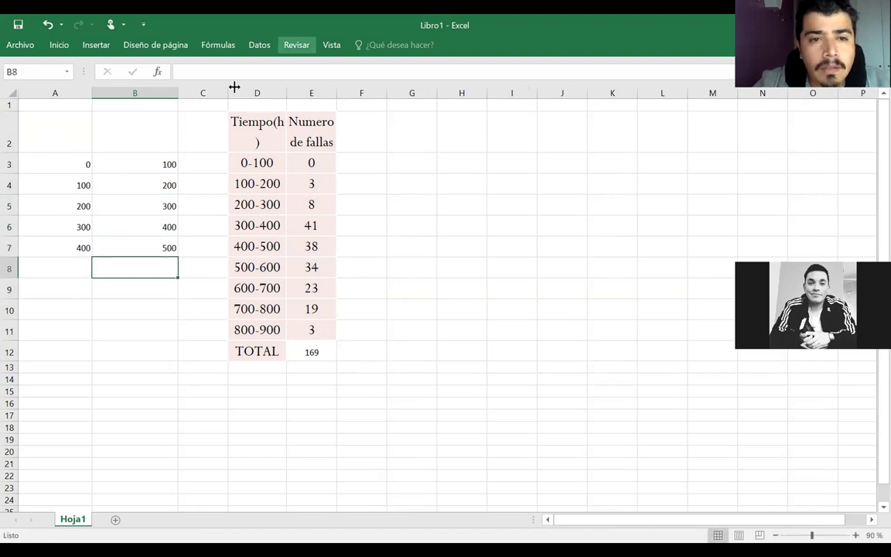
# Step: Widen column C, narrow column B, and centre the cells A3:C7 horizontally
pyautogui.moveTo(227, 95); pyautogui.dragTo(254, 94)
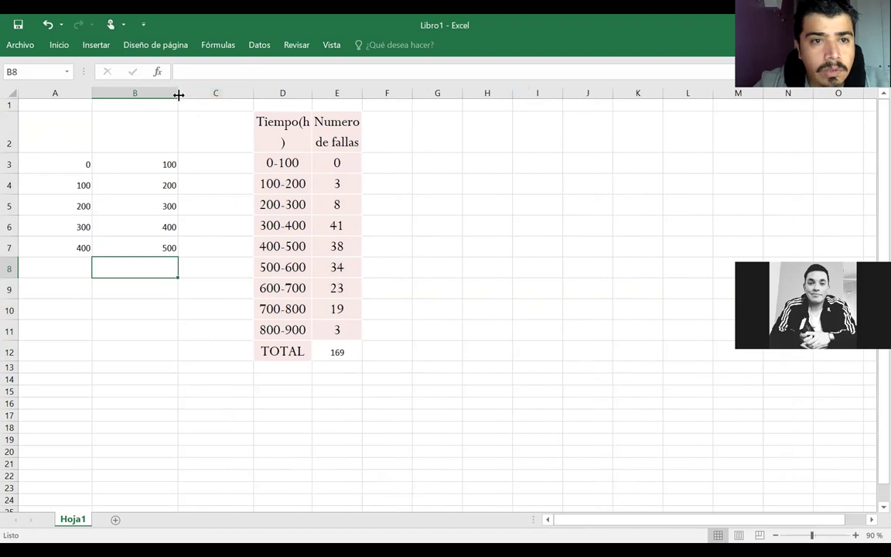
pyautogui.moveTo(140, 93); pyautogui.dragTo(140, 93)
pyautogui.moveTo(58, 165); pyautogui.dragTo(150, 240)
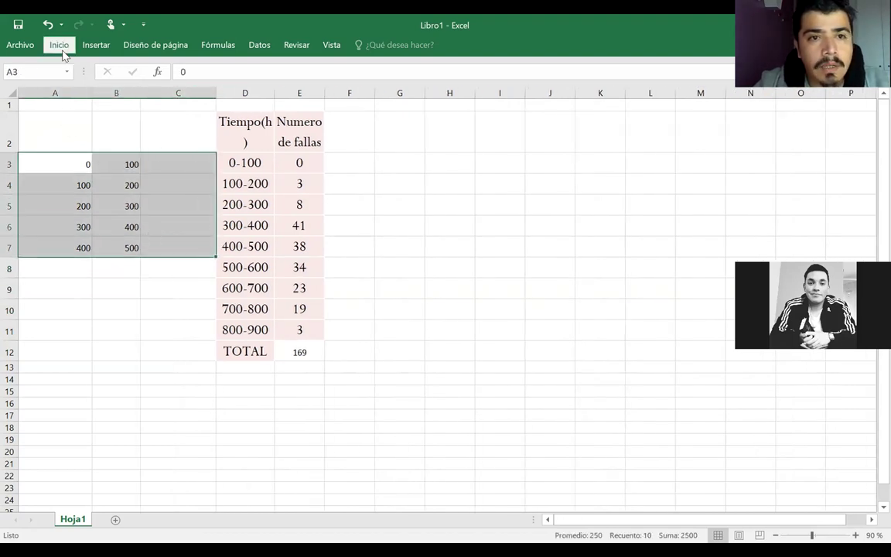
pyautogui.click(60, 45)
pyautogui.click(200, 87)
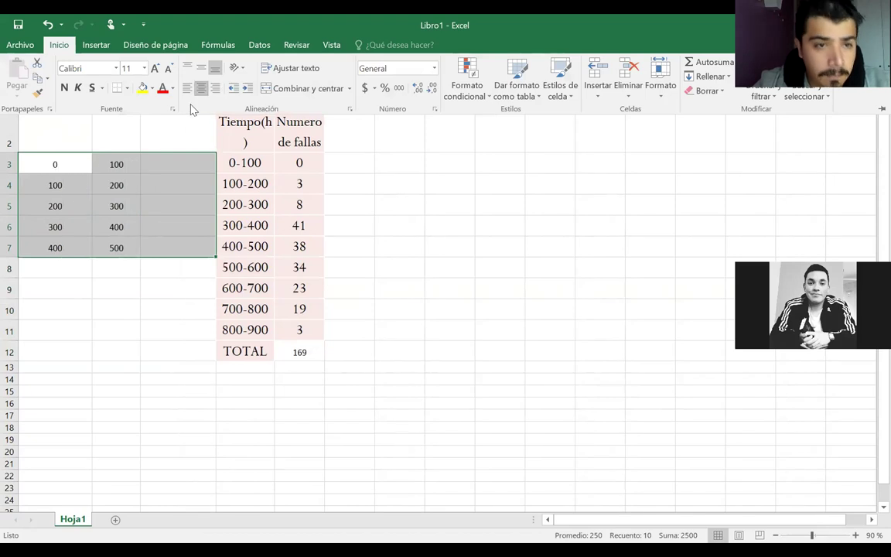
pyautogui.click(70, 164)
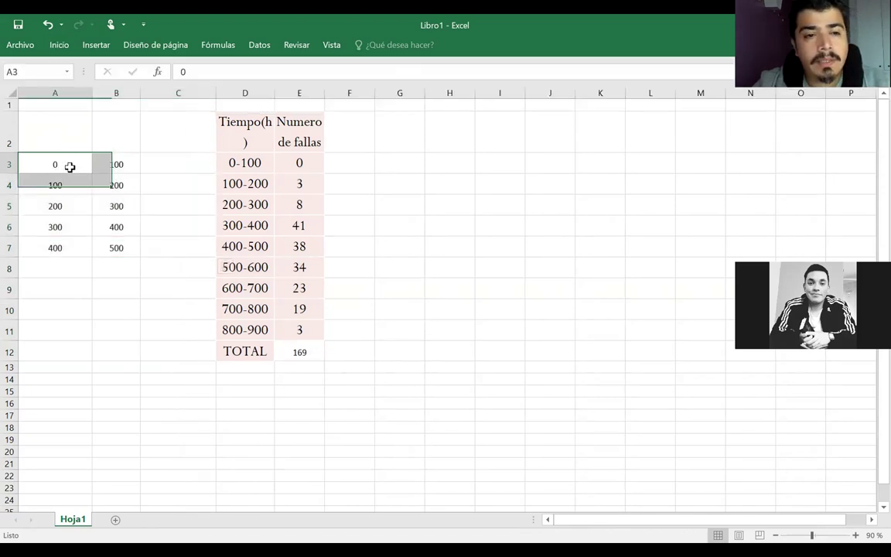
pyautogui.click(114, 164)
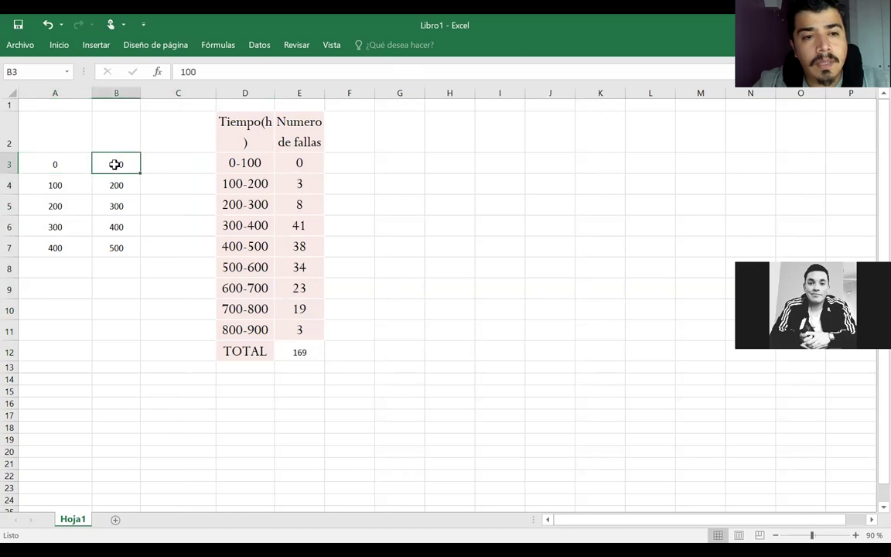
pyautogui.click(54, 246)
pyautogui.moveTo(105, 160); pyautogui.dragTo(112, 243)
pyautogui.moveTo(73, 160); pyautogui.dragTo(116, 164)
pyautogui.click(239, 163)
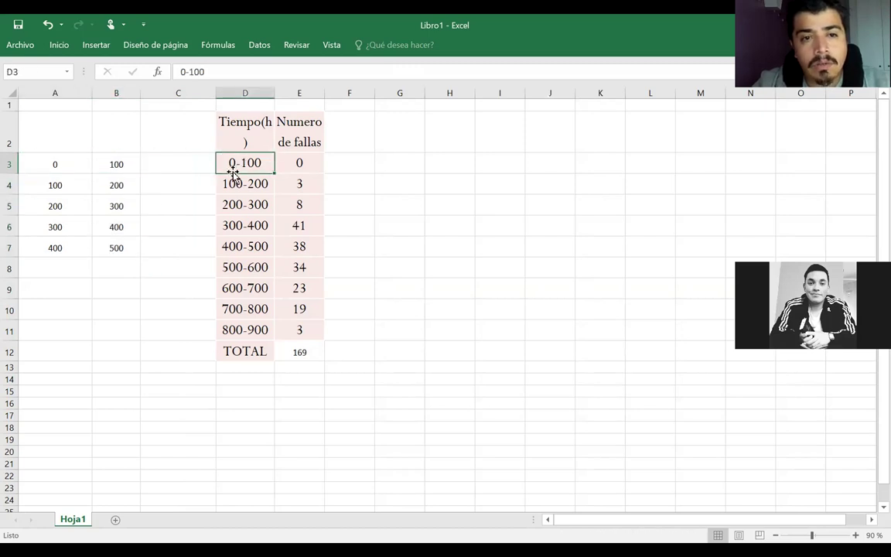
# Step: Begin a CONCATENAR formula in cell C3 with A3 as the first text and " - " as the separator text
pyautogui.click(177, 161)
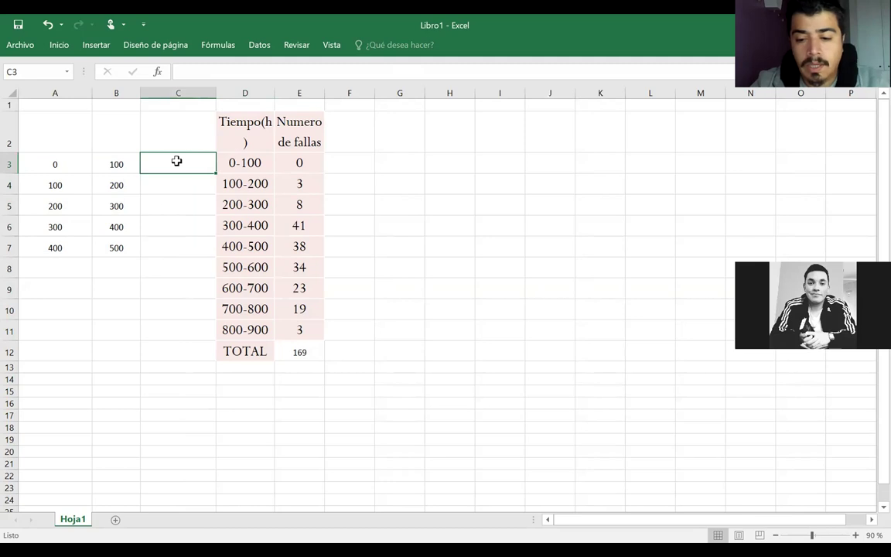
pyautogui.write('=')
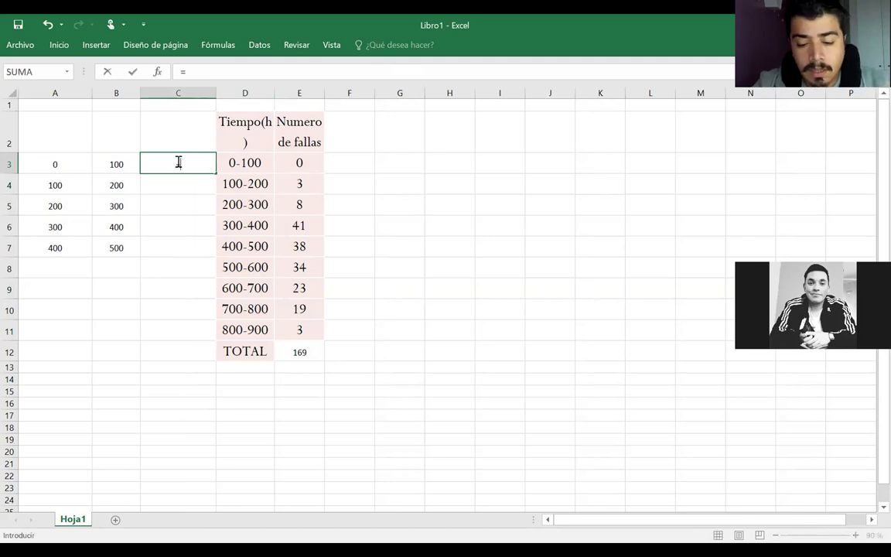
pyautogui.write('CONCA')
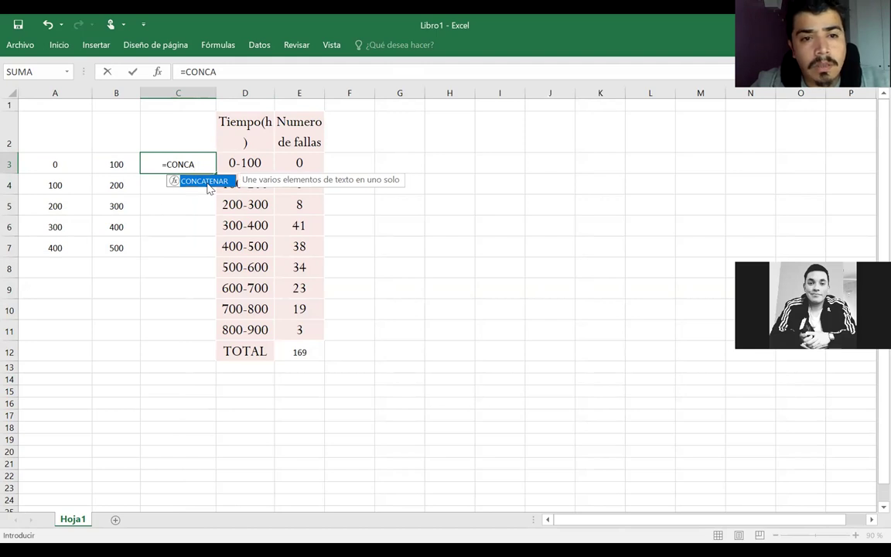
pyautogui.doubleClick(207, 185)
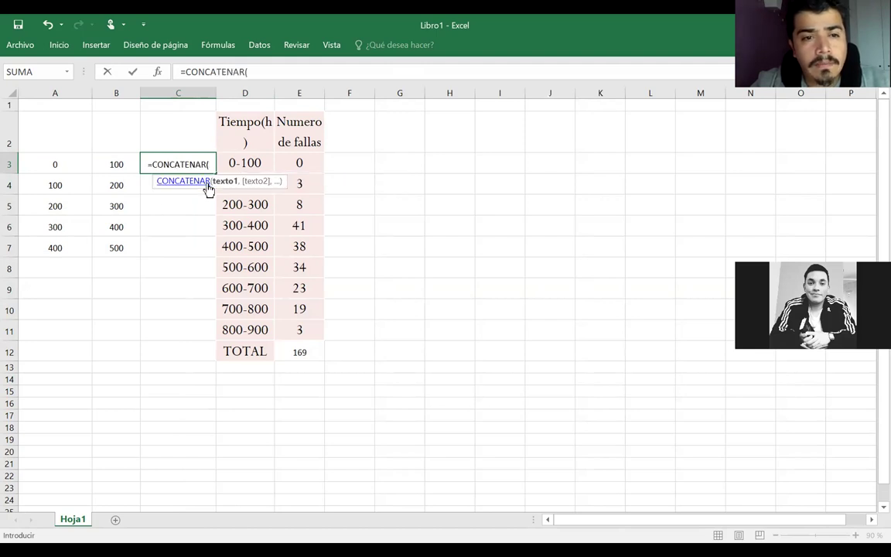
pyautogui.click(64, 166)
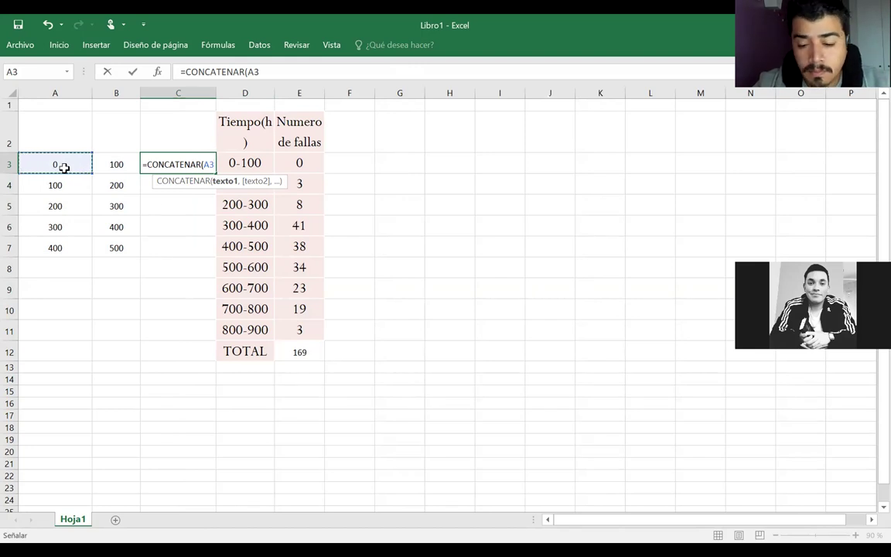
pyautogui.write(';')
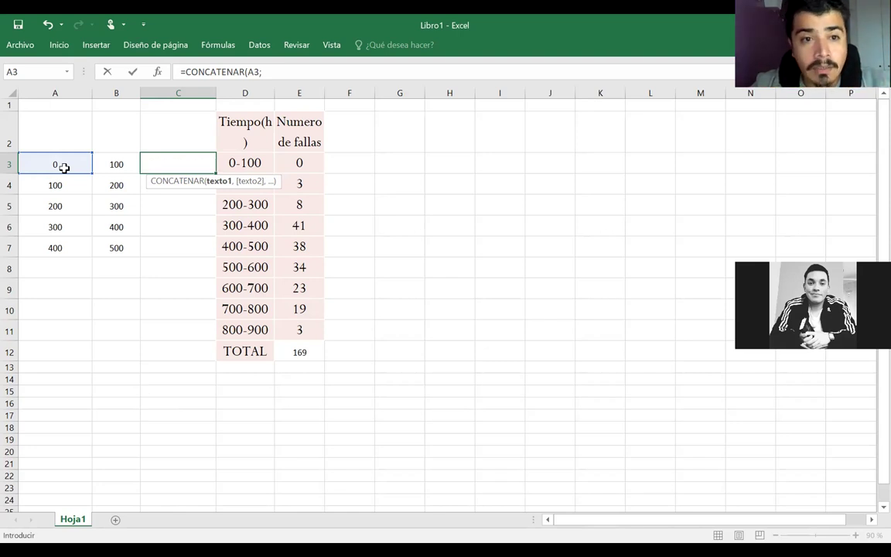
pyautogui.write('"')
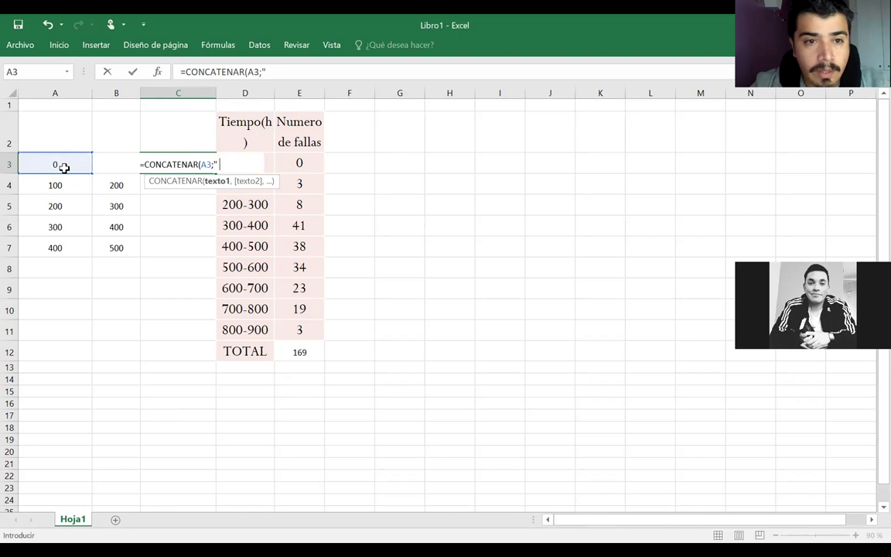
pyautogui.write(' - ')
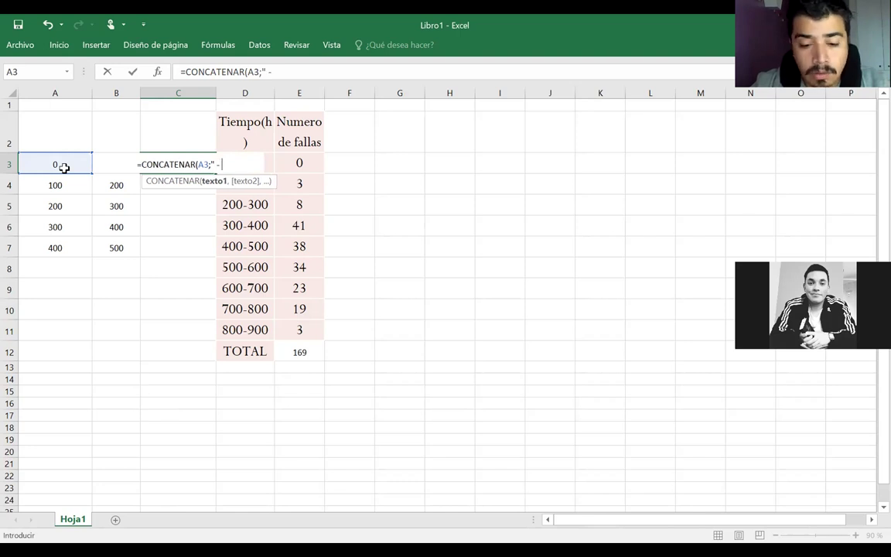
pyautogui.write('"')
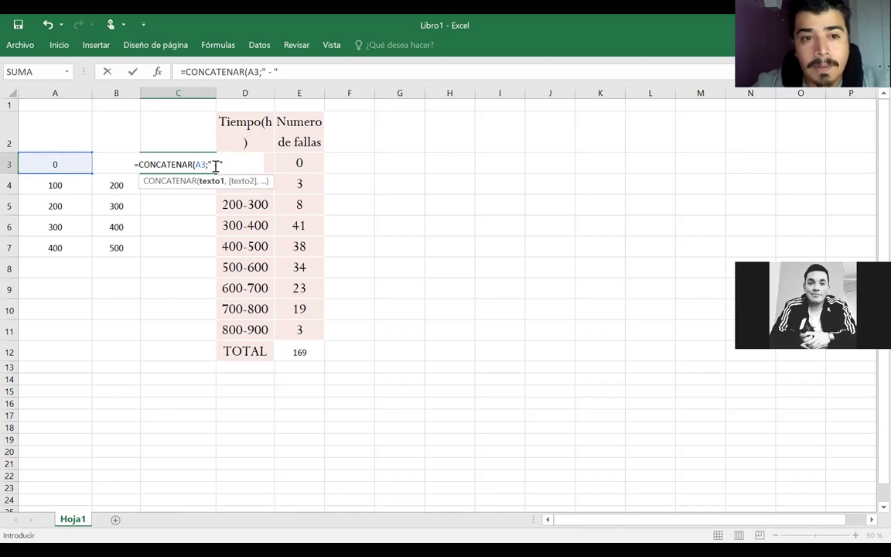
pyautogui.click(216, 165)
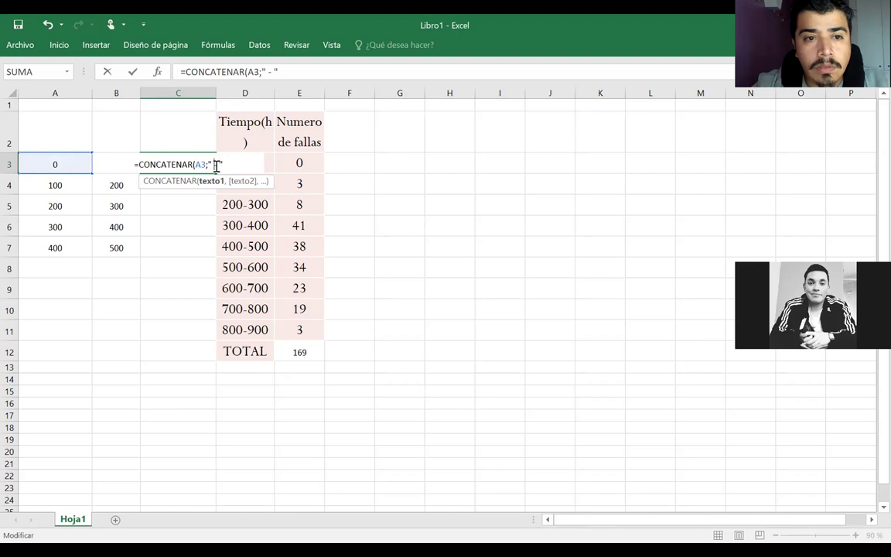
pyautogui.press('BackSpace')
pyautogui.write('_')
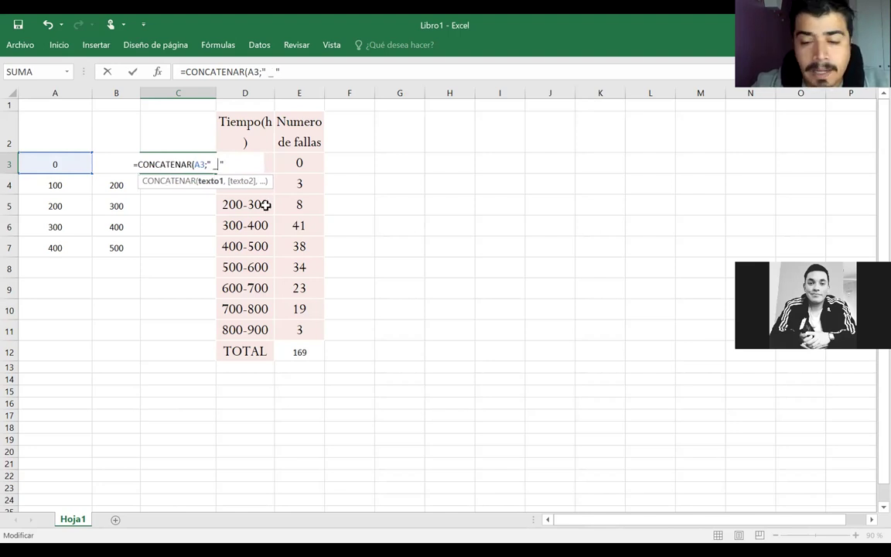
pyautogui.press('BackSpace')
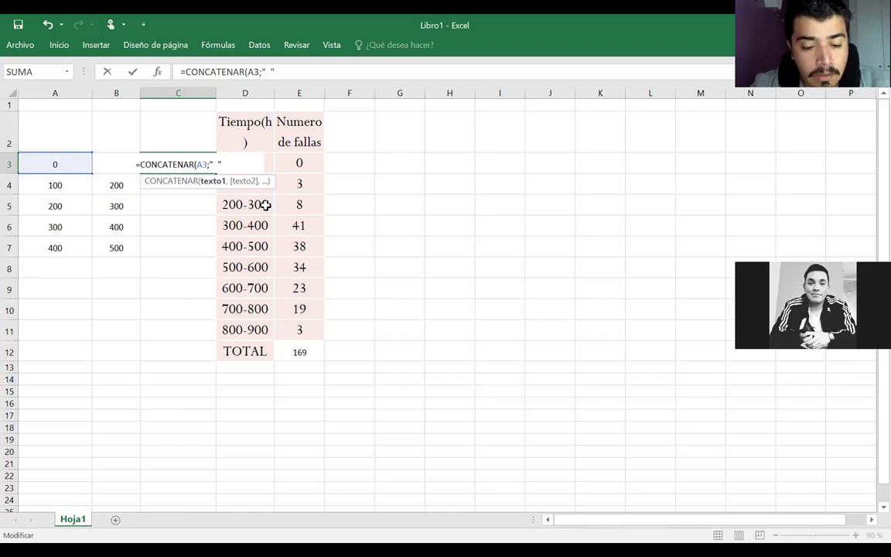
pyautogui.write('z')
pyautogui.press('BackSpace')
pyautogui.write('a')
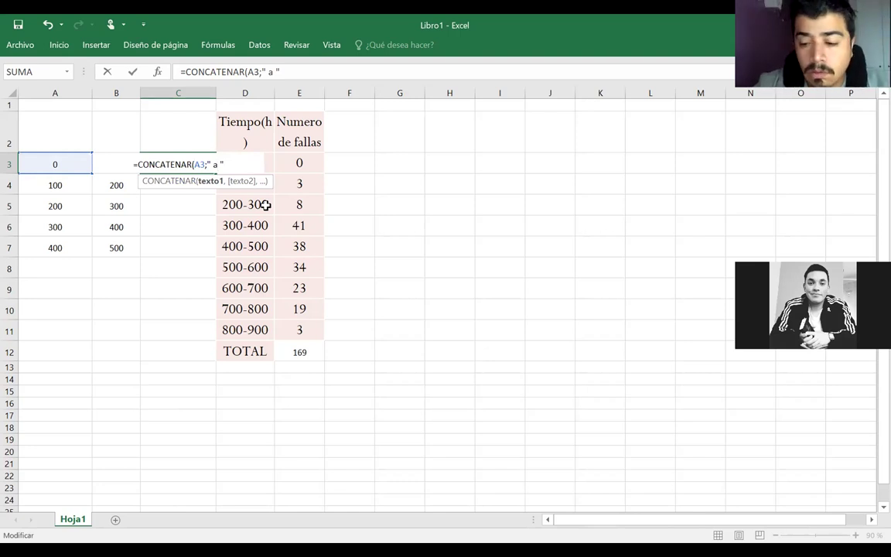
pyautogui.press('BackSpace')
pyautogui.write('- "')
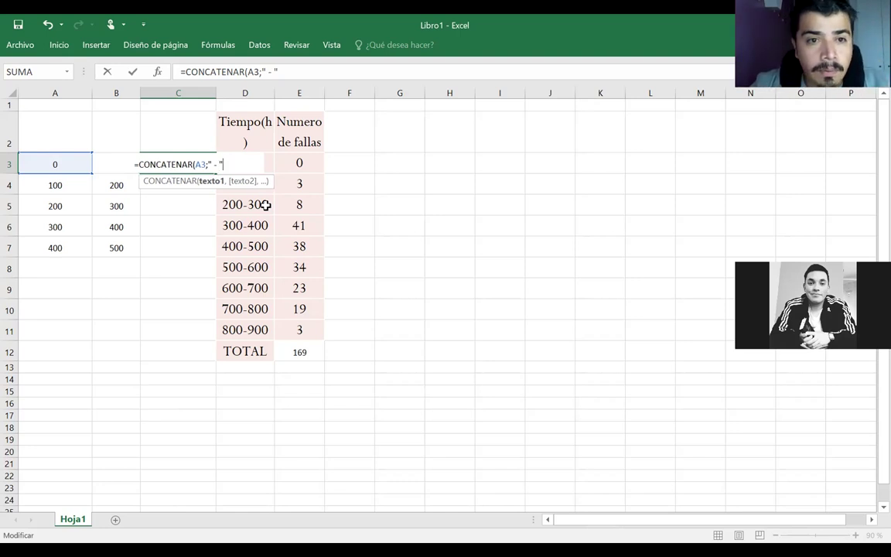
# Step: Use commas between the arguments in C3 and complete the formula as =CONCATENAR(A3," - ",B3)
pyautogui.write(';')
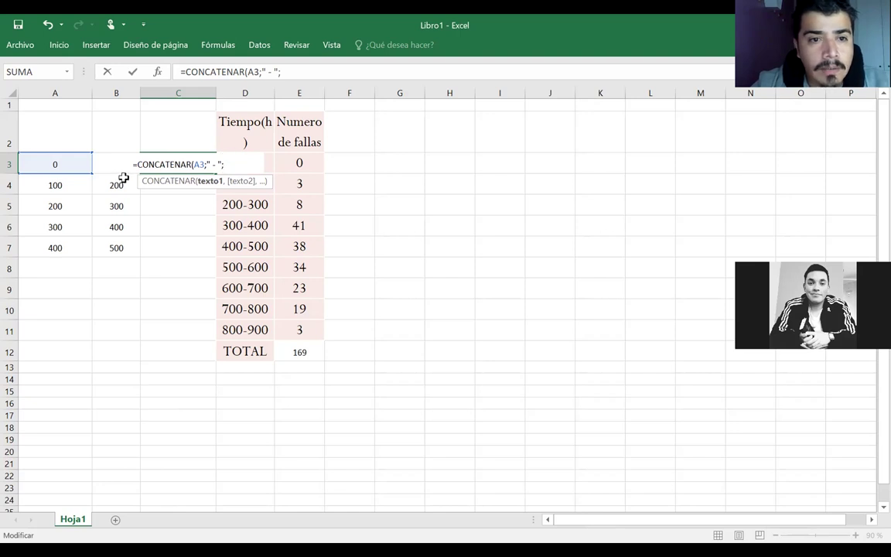
pyautogui.click(206, 165)
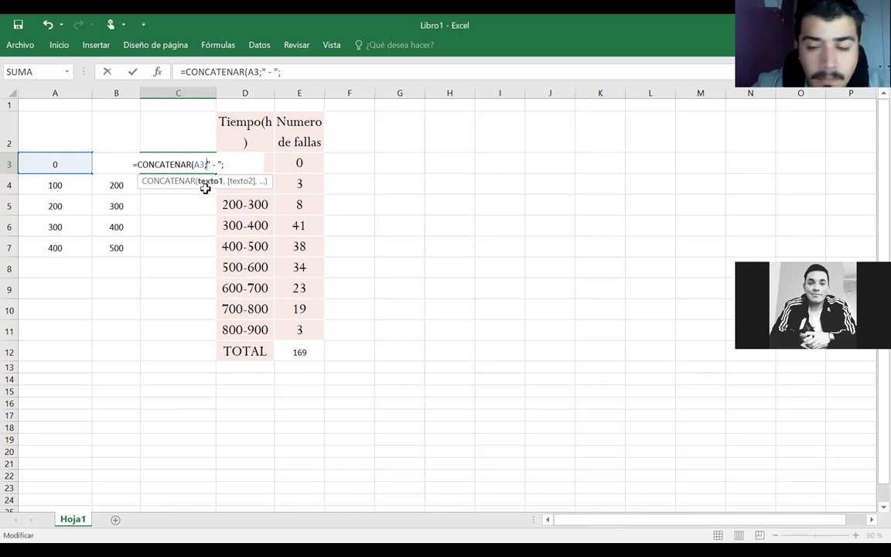
pyautogui.press('BackSpace')
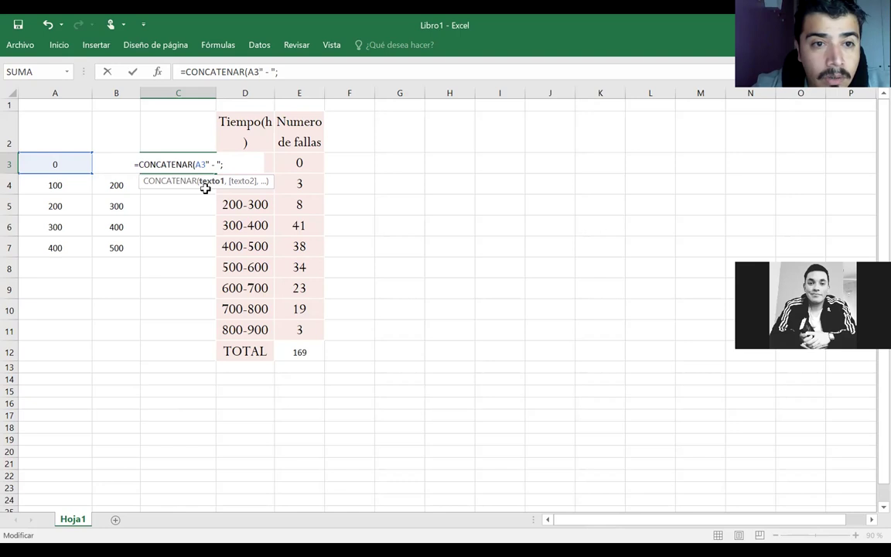
pyautogui.write(',')
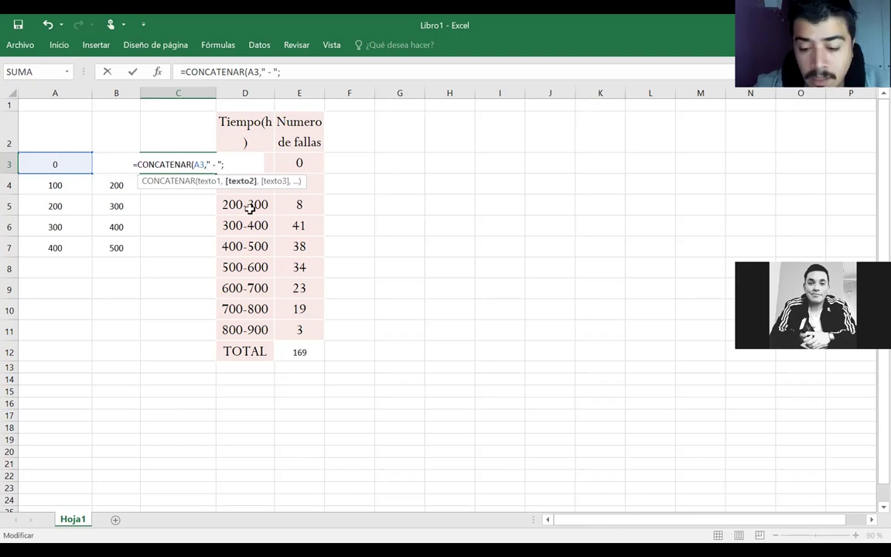
pyautogui.press('End')
pyautogui.press('BackSpace')
pyautogui.write(',')
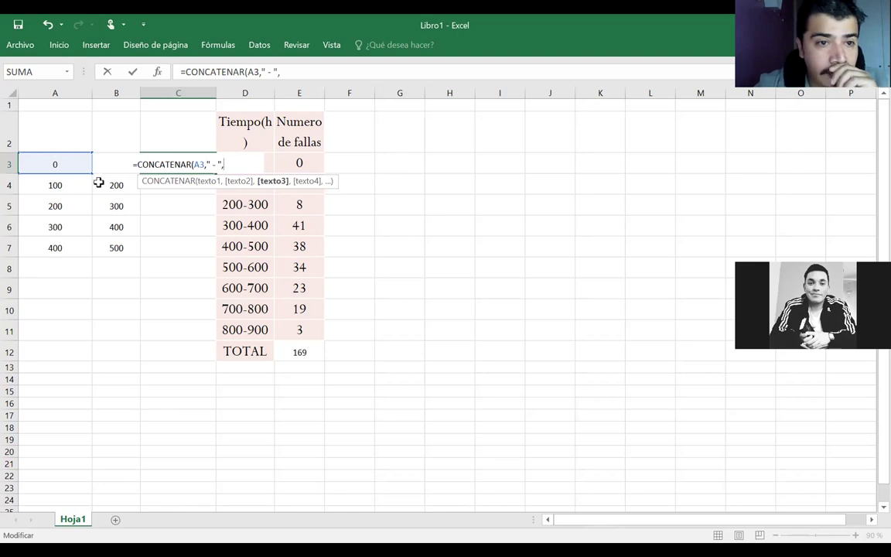
pyautogui.click(103, 130)
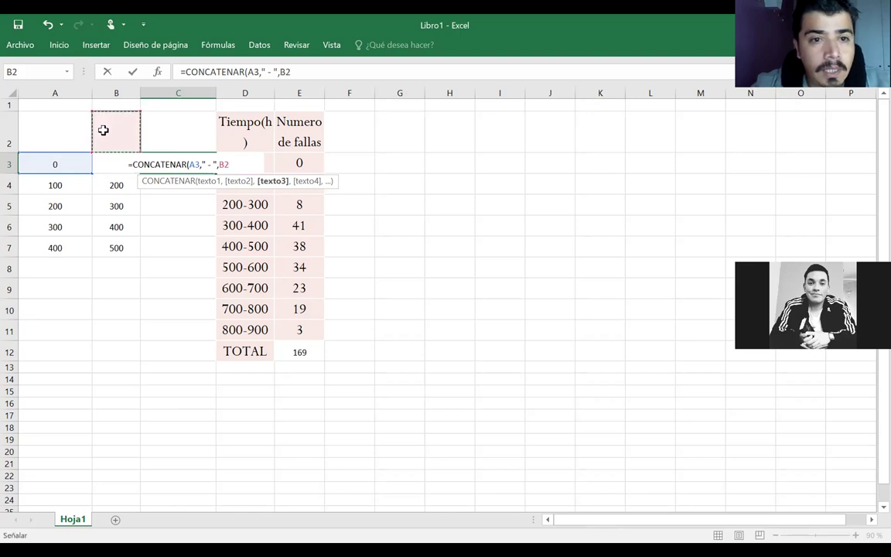
pyautogui.press('Down')
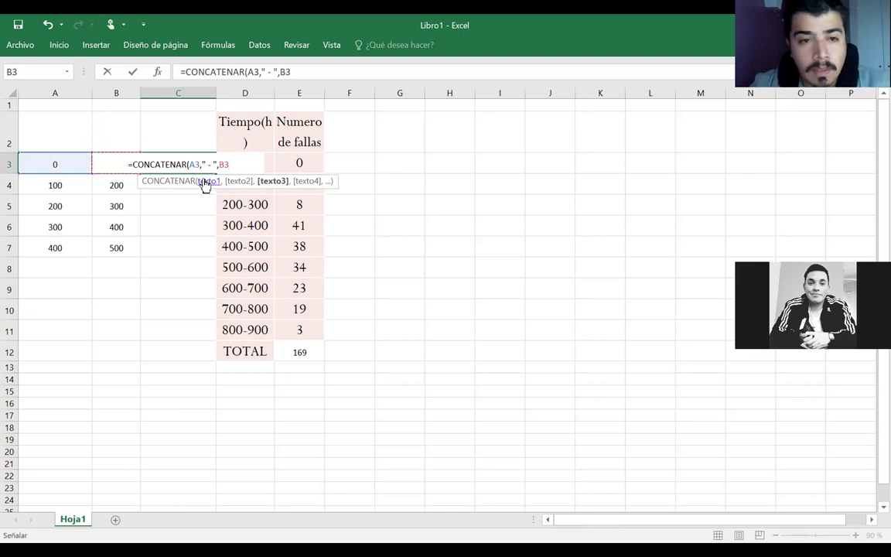
pyautogui.write(')')
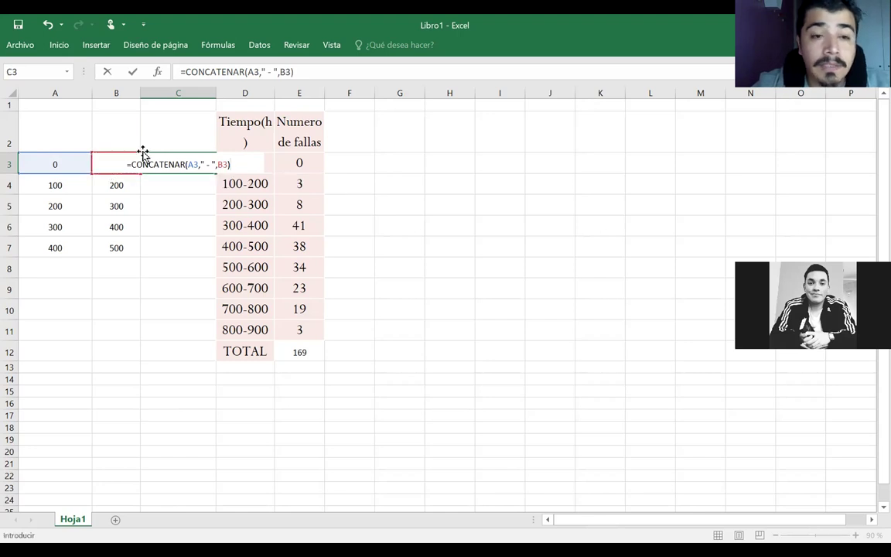
pyautogui.press('Return')
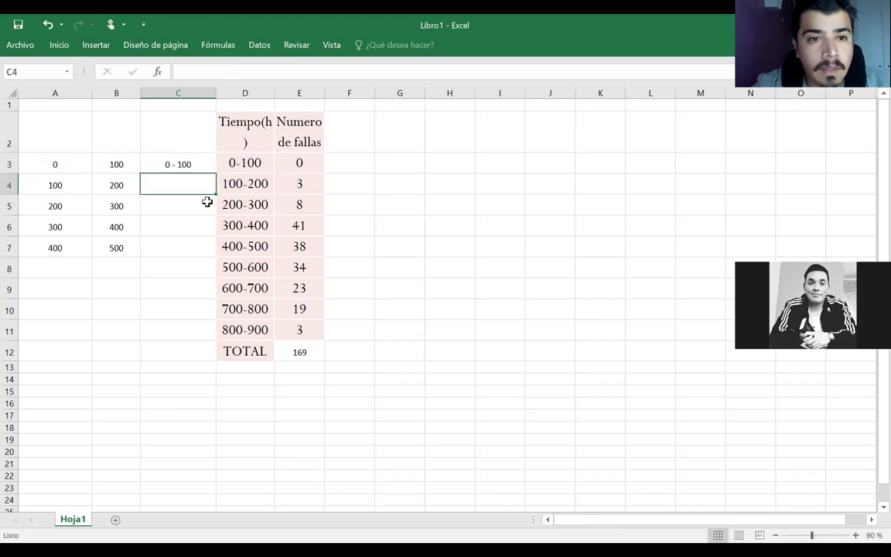
# Step: Replace the hyphen in the C3 formula with the word a, giving =CONCATENAR(A3," a ",B3)
pyautogui.click(171, 161)
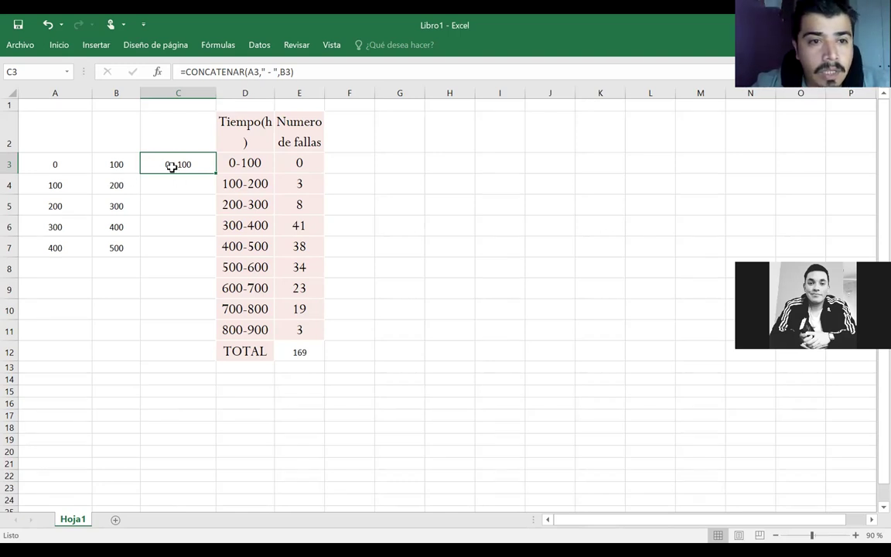
pyautogui.click(266, 77)
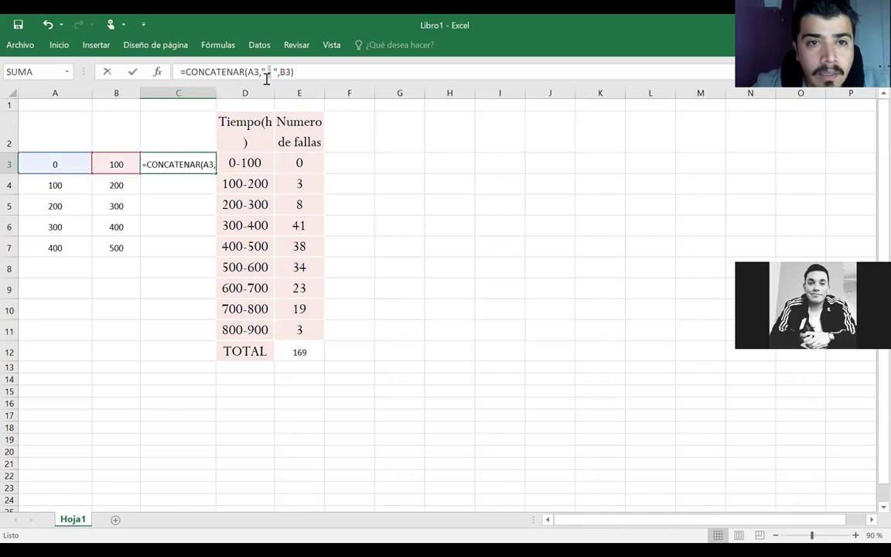
pyautogui.write('a')
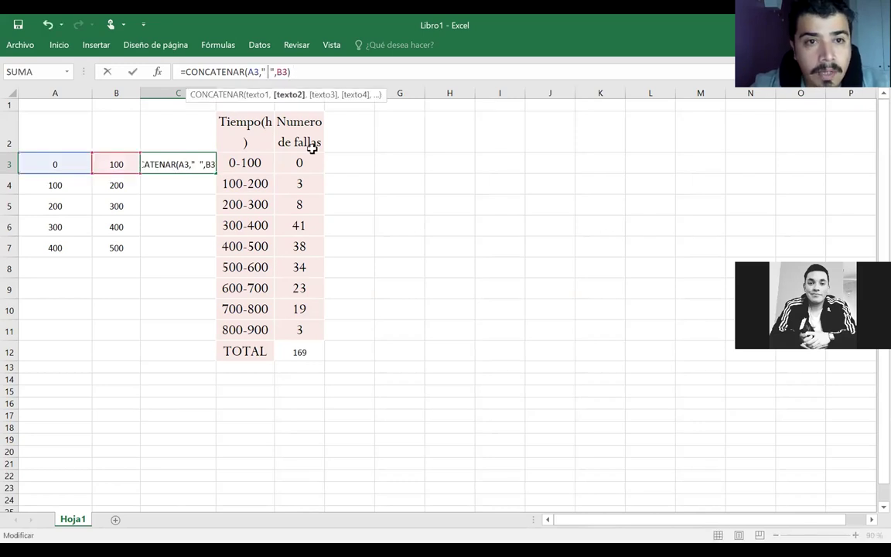
pyautogui.press('Return')
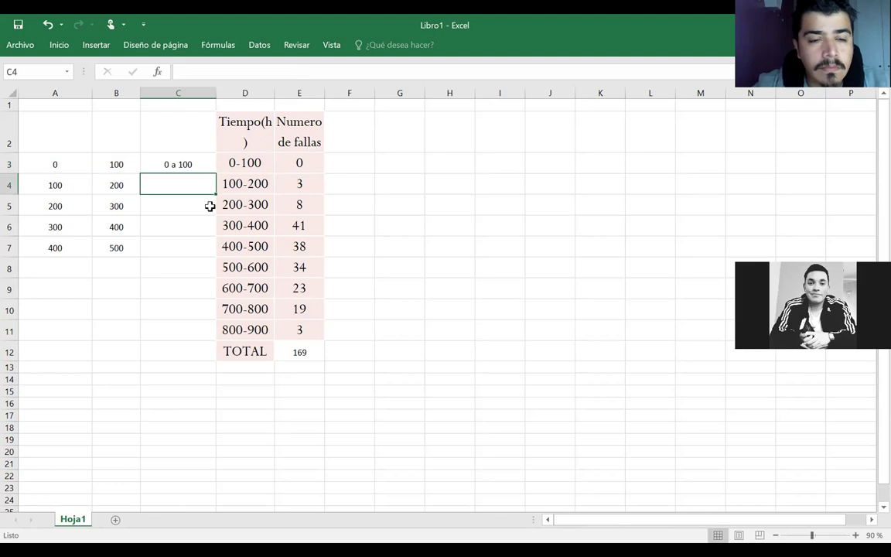
# Step: Add the text " de " as the first argument of the C3 formula, giving =CONCATENAR(" de ",A3," a ",B3)
pyautogui.click(160, 164)
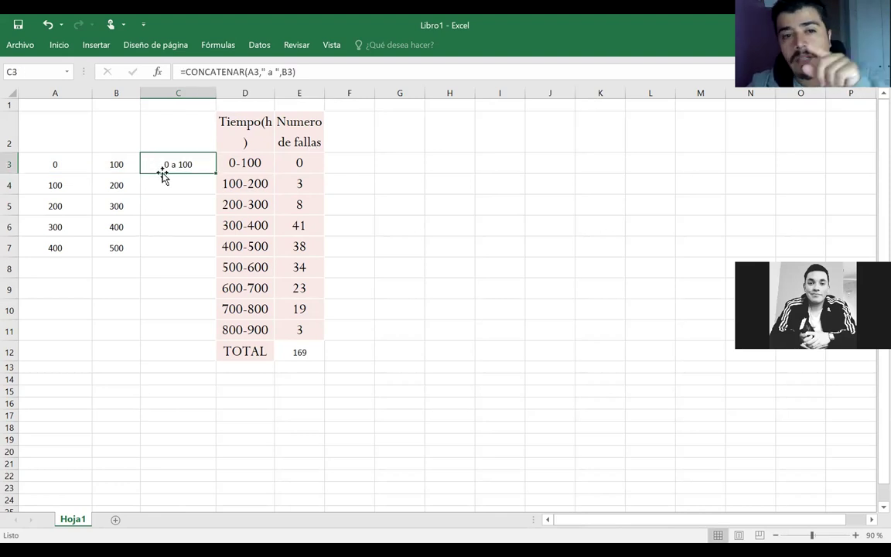
pyautogui.click(249, 73)
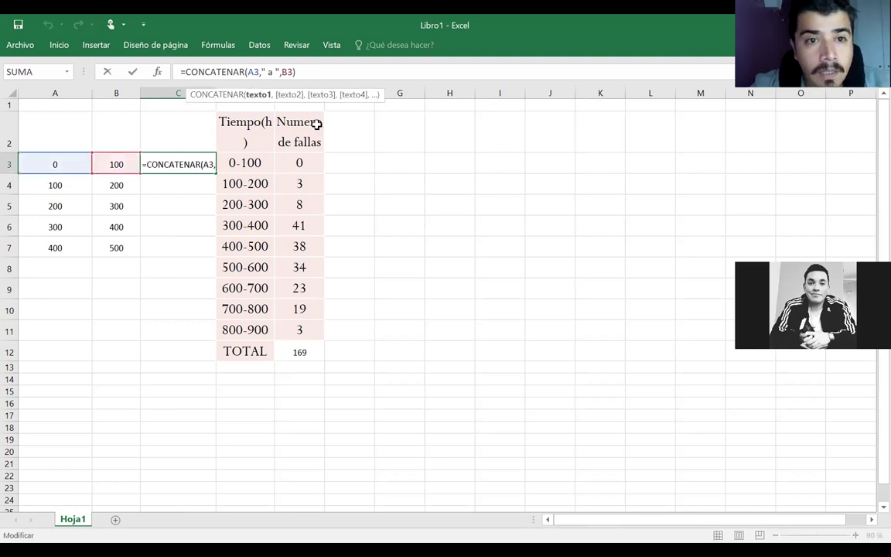
pyautogui.write('" de')
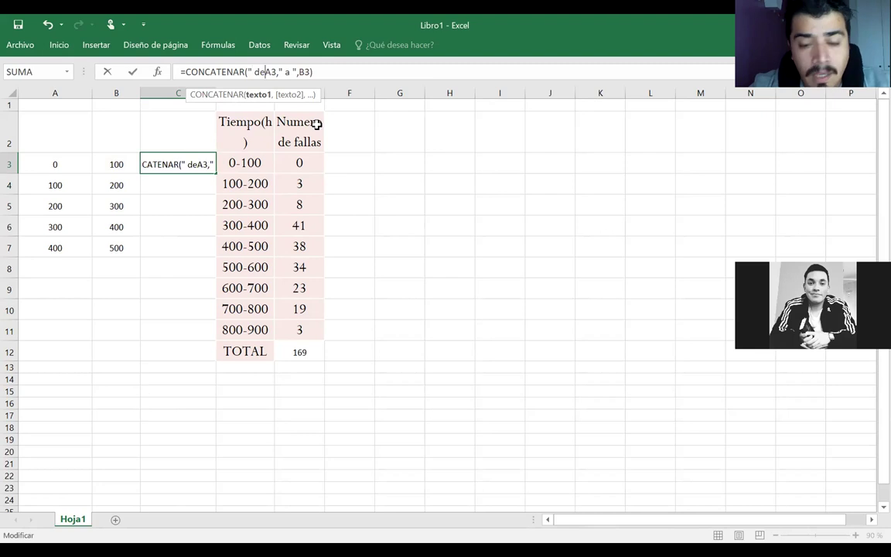
pyautogui.write('"')
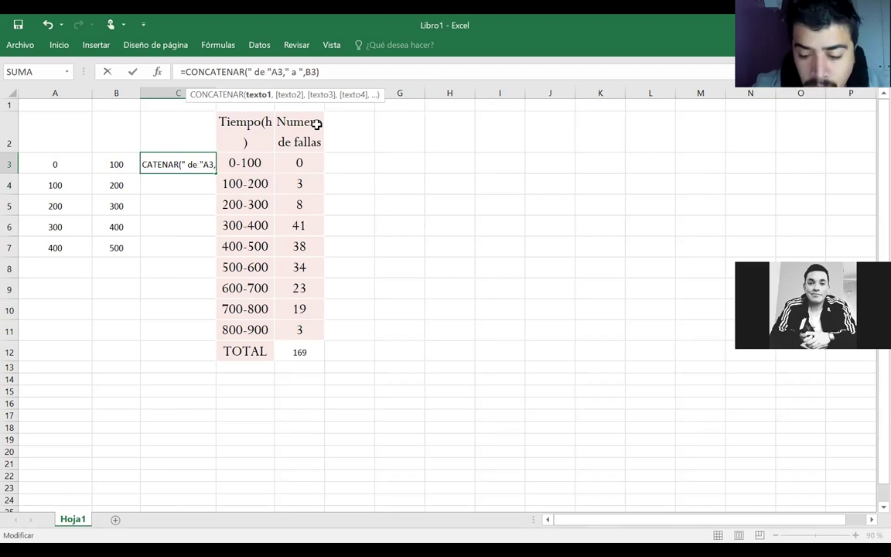
pyautogui.write(' ,')
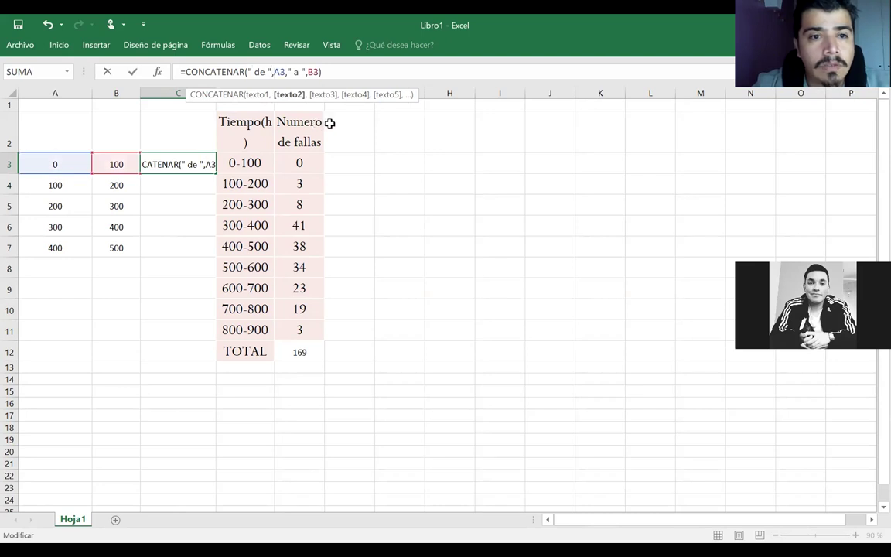
pyautogui.press('Return')
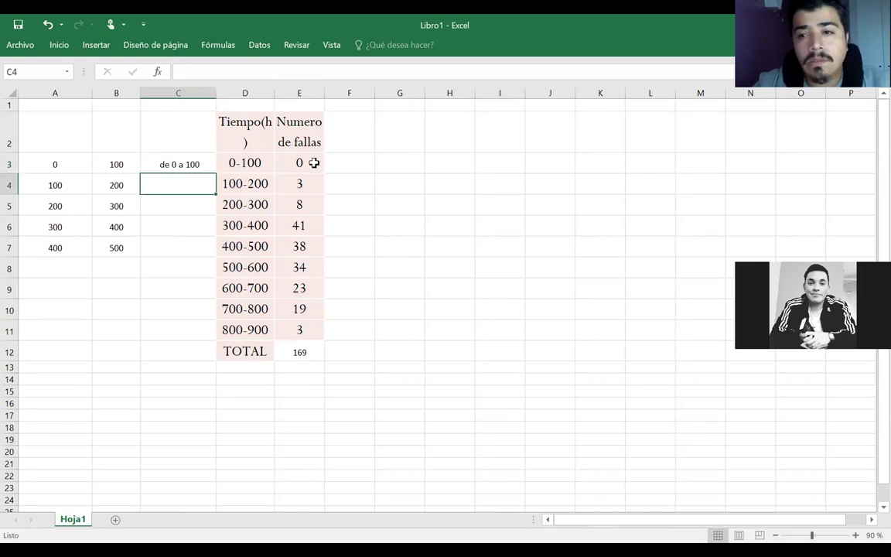
# Step: Copy the concatenation formula from C3 down through cell C7
pyautogui.click(197, 164)
pyautogui.moveTo(215, 174); pyautogui.dragTo(214, 258)
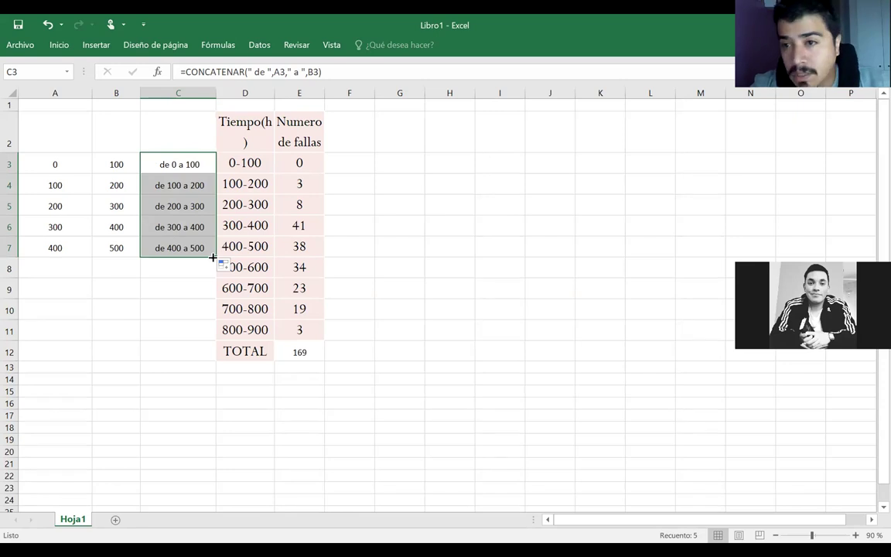
pyautogui.click(251, 183)
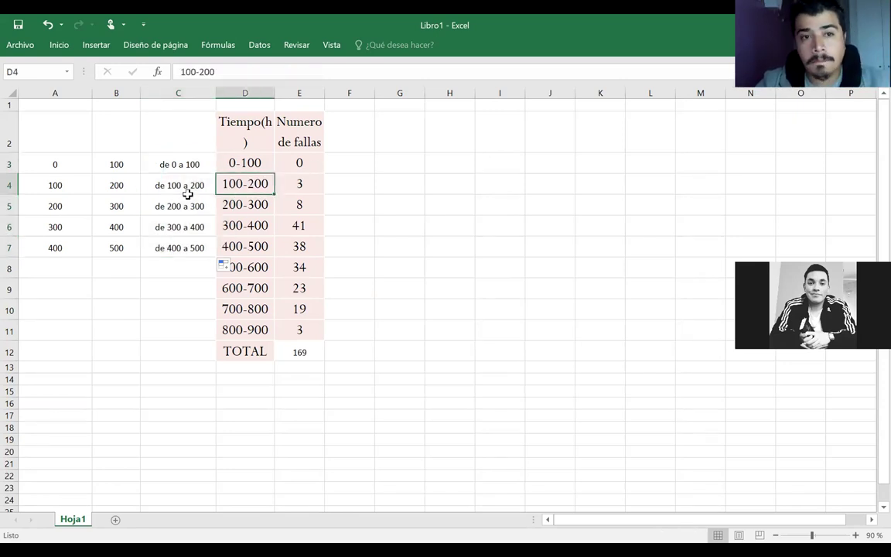
# Step: Delete columns A to C, which hold the interval limits and the concatenated labels
pyautogui.click(179, 161)
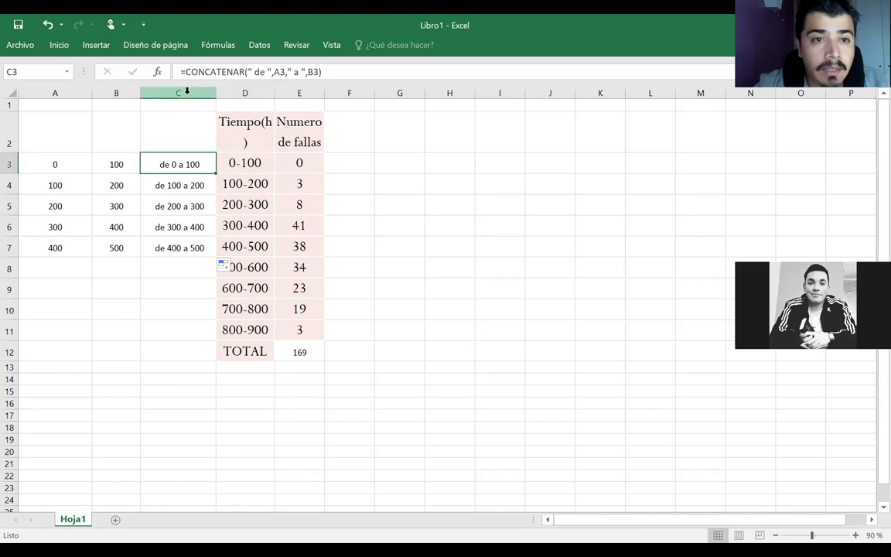
pyautogui.click(186, 93)
pyautogui.keyDown('shift'); pyautogui.click(72, 93); pyautogui.keyUp('shift')
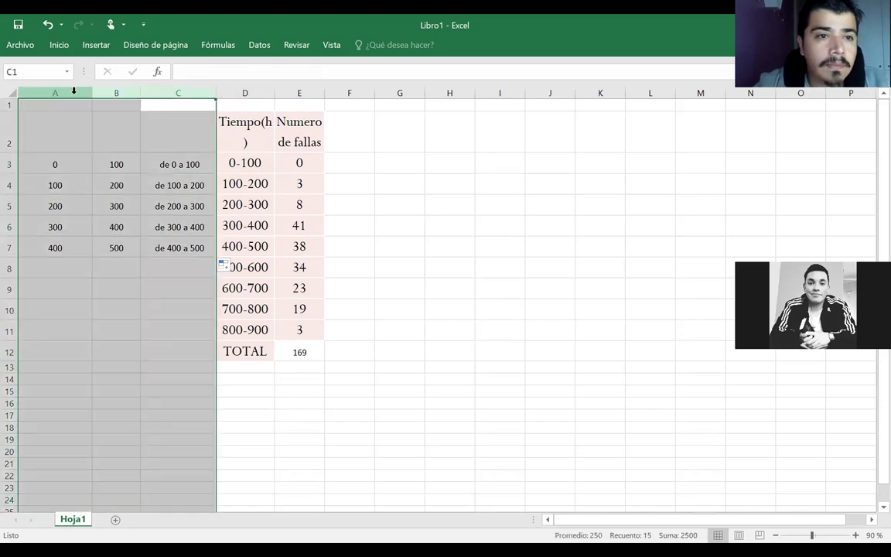
pyautogui.rightClick(75, 98)
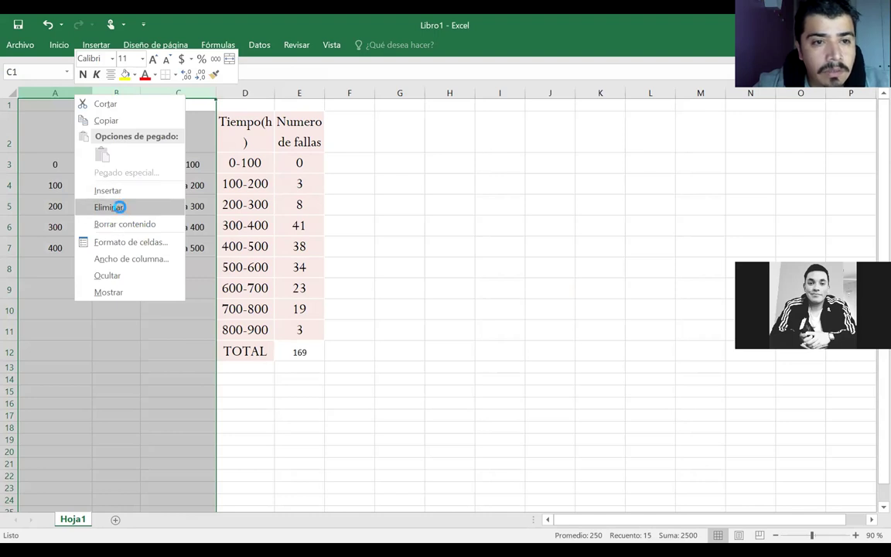
pyautogui.click(109, 207)
# Step: Widen the selected columns A to C so the Tiempo(h) and Numero de fallas columns have more room
pyautogui.moveTo(77, 93); pyautogui.dragTo(115, 92)
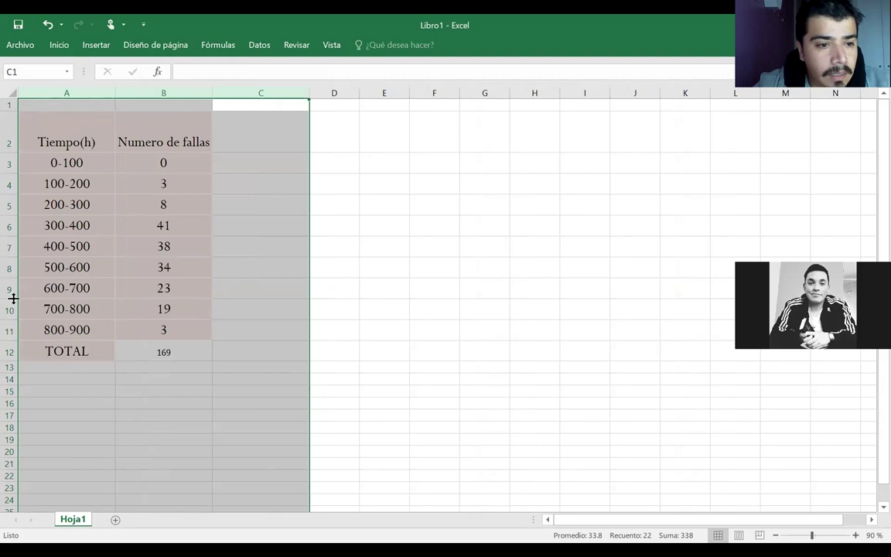
pyautogui.click(10, 161)
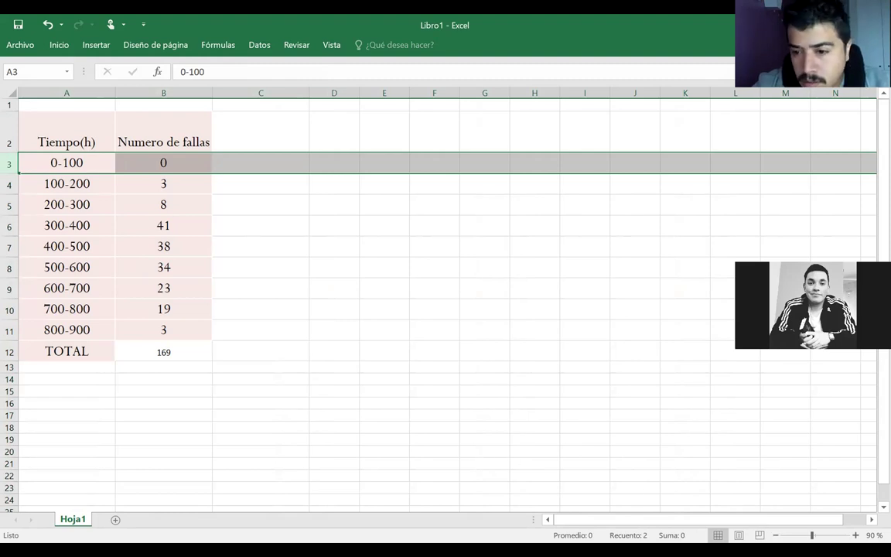
pyautogui.click(775, 534)
pyautogui.click(330, 287)
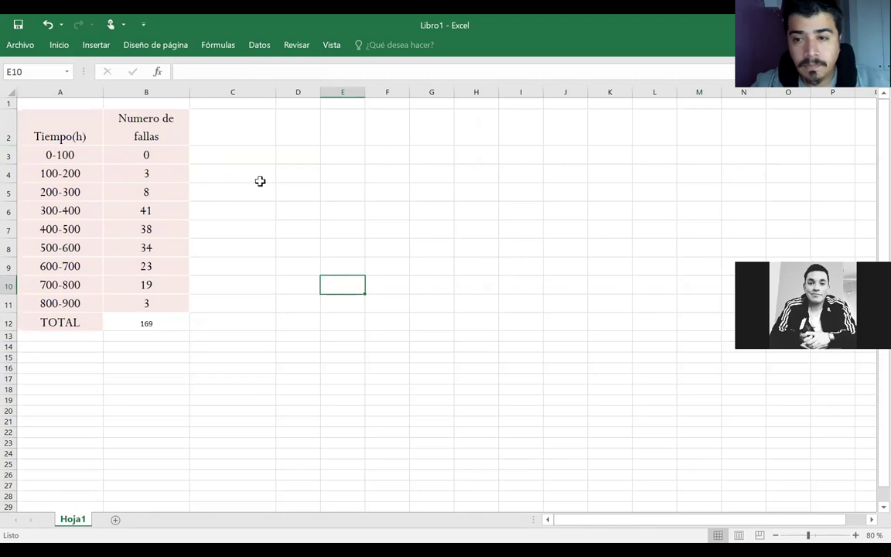
# Step: Insert a single-series clustered column chart (Columna agrupada) from the time intervals and failure counts in A3:B11
pyautogui.moveTo(77, 154); pyautogui.dragTo(115, 304)
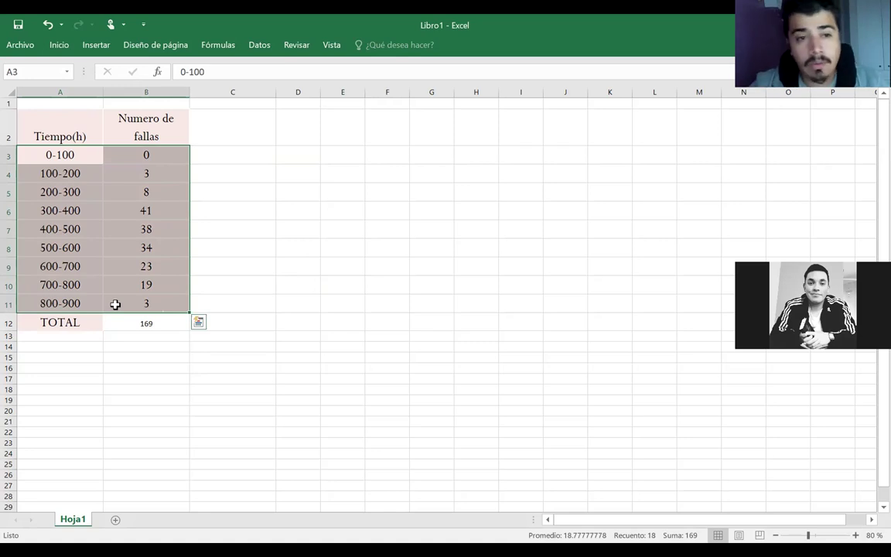
pyautogui.click(208, 228)
pyautogui.click(44, 151)
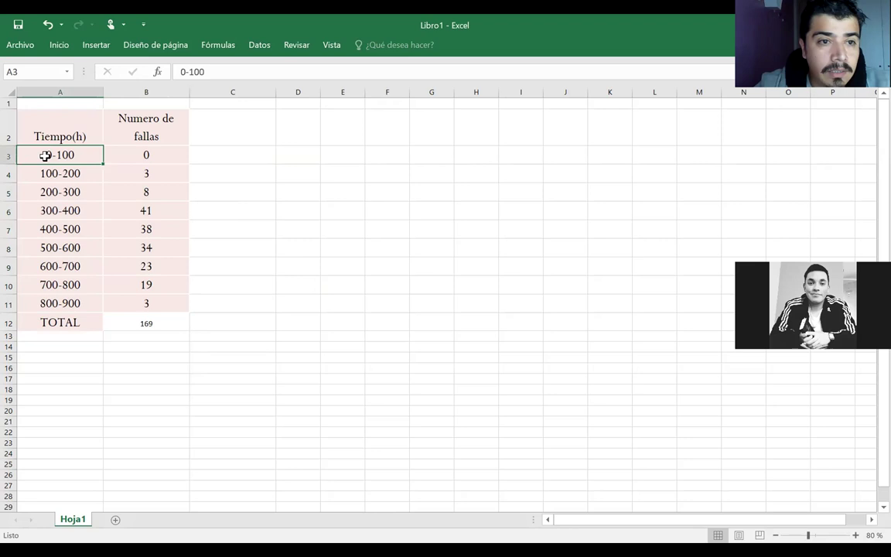
pyautogui.moveTo(45, 157); pyautogui.dragTo(130, 300)
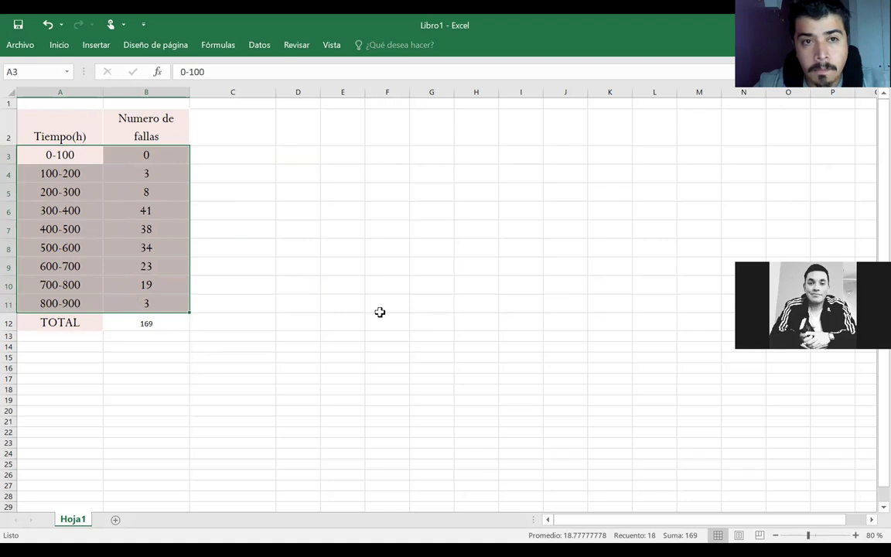
pyautogui.click(99, 46)
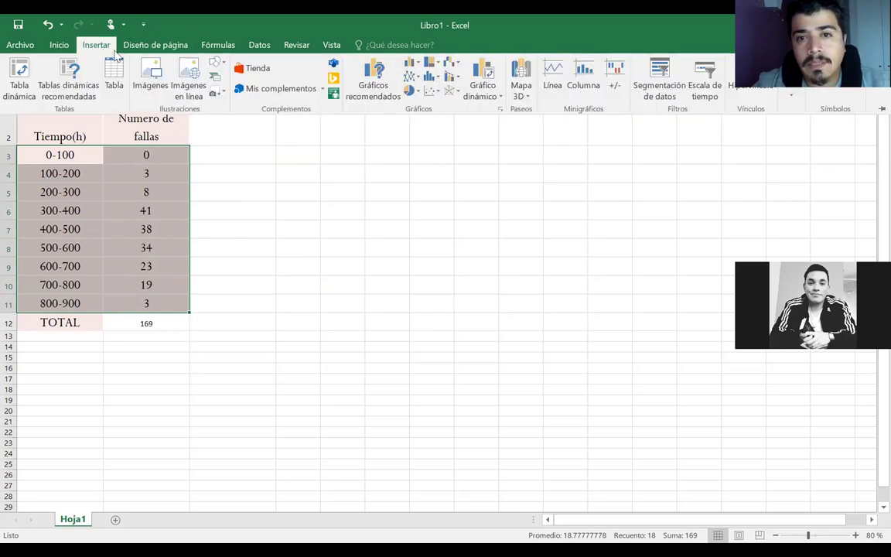
pyautogui.click(500, 110)
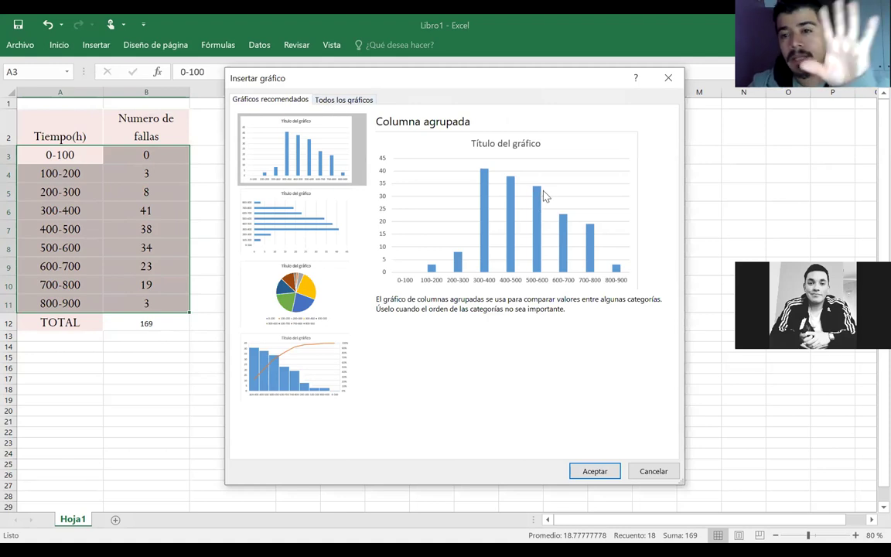
pyautogui.click(356, 106)
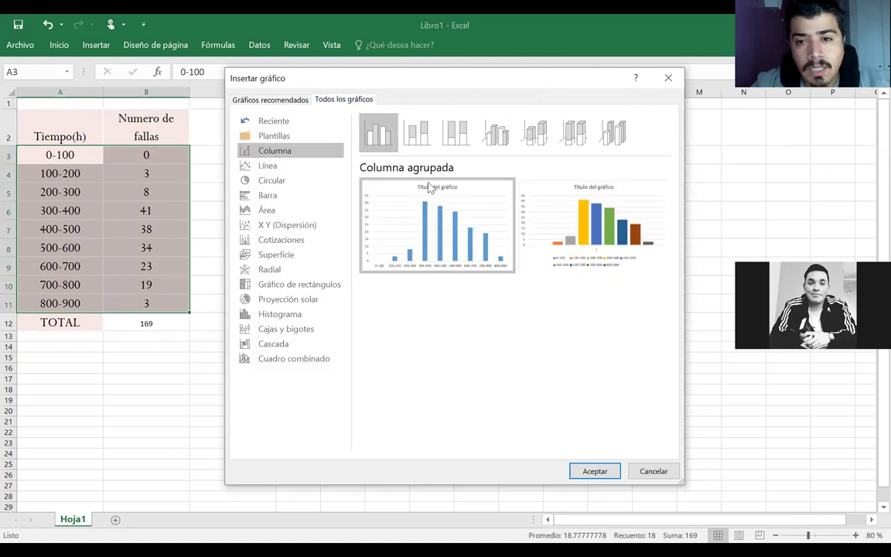
pyautogui.moveTo(430, 196)
pyautogui.moveTo(634, 232)
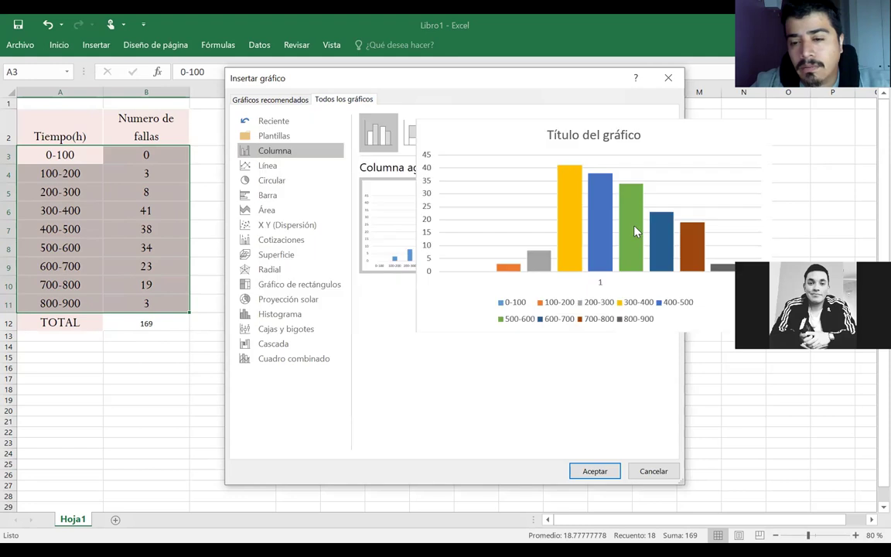
pyautogui.moveTo(408, 228)
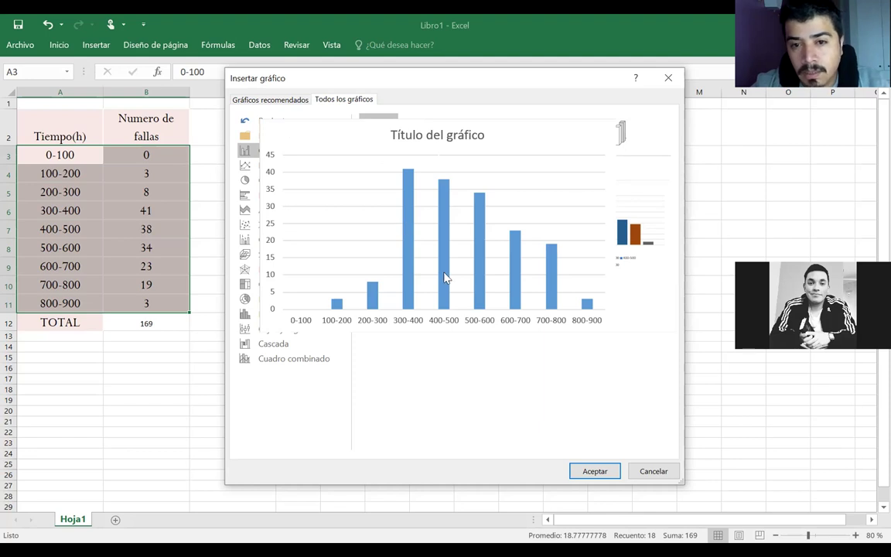
pyautogui.click(594, 470)
# Step: Place the chart beside the failure table and change its title to HISTOGRAMA
pyautogui.moveTo(322, 230); pyautogui.dragTo(217, 152)
pyautogui.doubleClick(428, 162)
pyautogui.moveTo(417, 155); pyautogui.dragTo(396, 156)
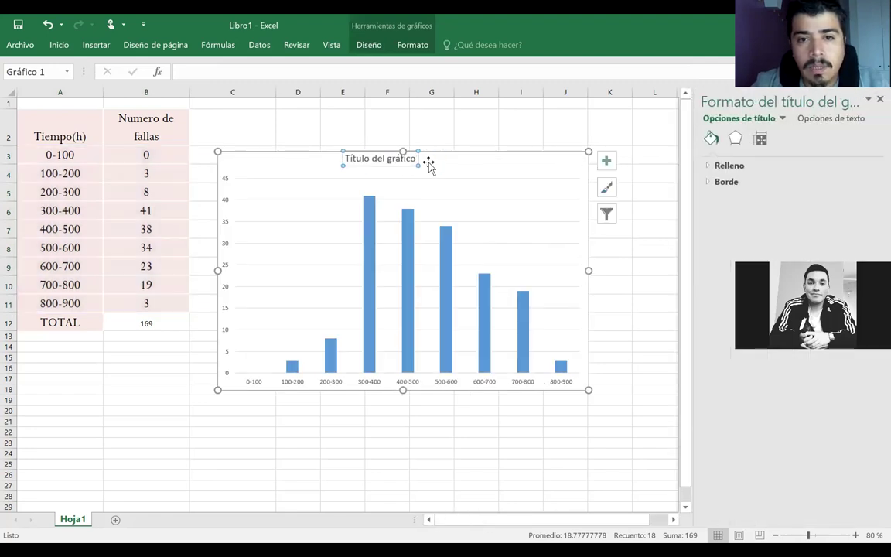
pyautogui.hotkey('ctrl', 'z')
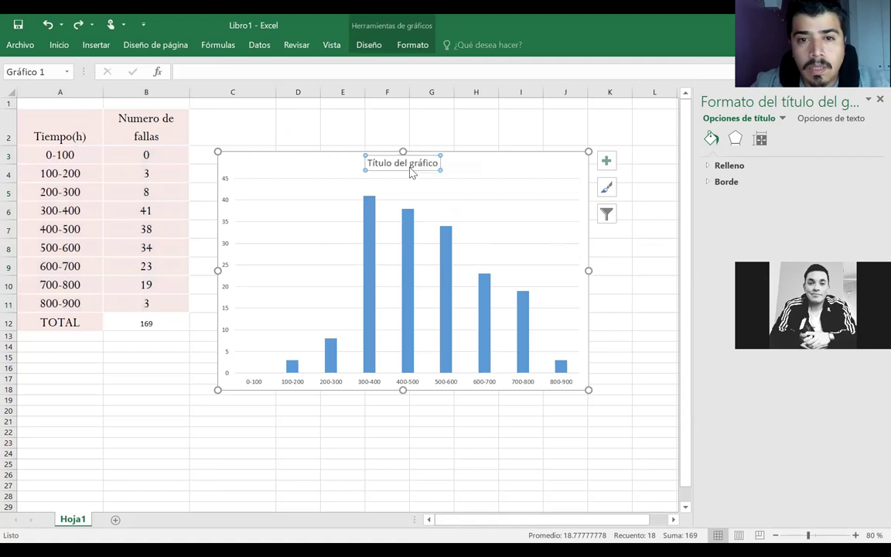
pyautogui.moveTo(436, 164); pyautogui.dragTo(372, 167)
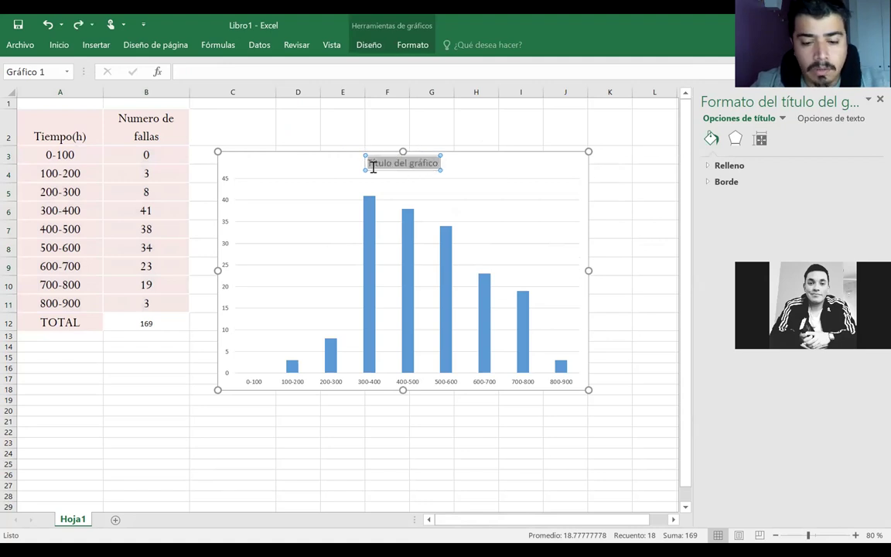
pyautogui.write('HISTOGRAMA')
pyautogui.click(641, 242)
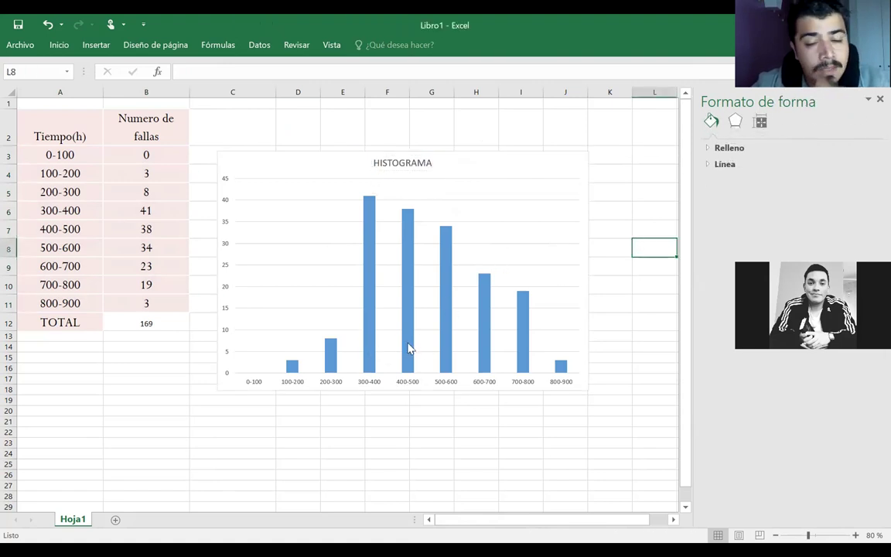
# Step: Set the number of failures for the 300-400 interval in B6 to 31
pyautogui.click(158, 211)
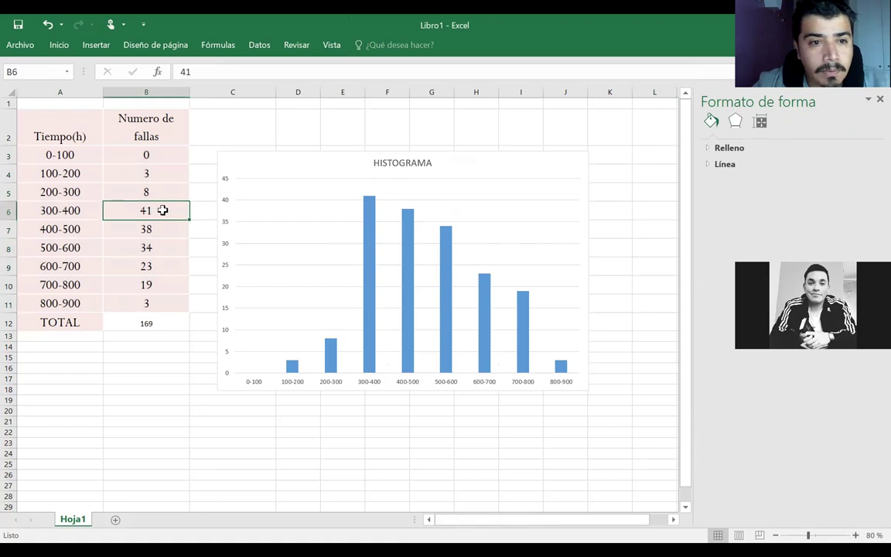
pyautogui.doubleClick(143, 212)
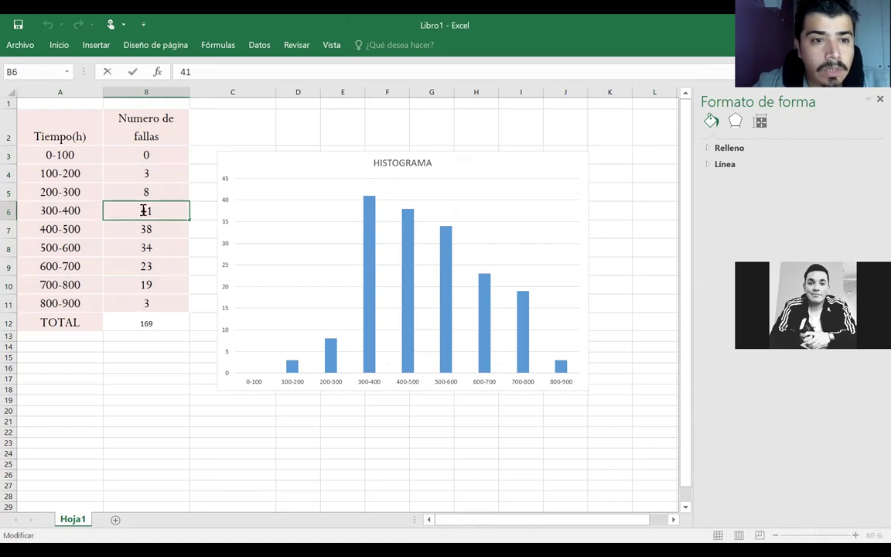
pyautogui.doubleClick(144, 210)
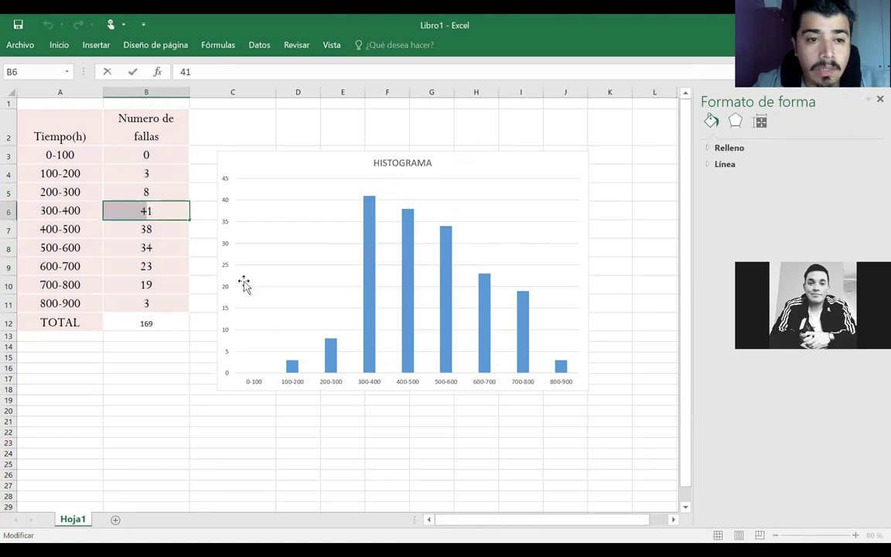
pyautogui.write('31')
pyautogui.press('Return')
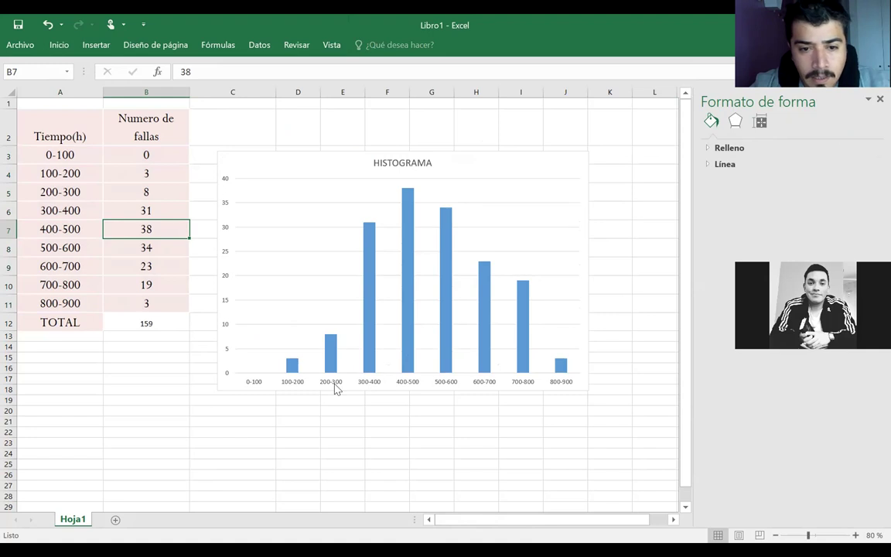
# Step: Try narrower and shorter chart sizes, ending with the chart extending to column J and down to row 19
pyautogui.click(586, 307)
pyautogui.moveTo(585, 270); pyautogui.dragTo(513, 269)
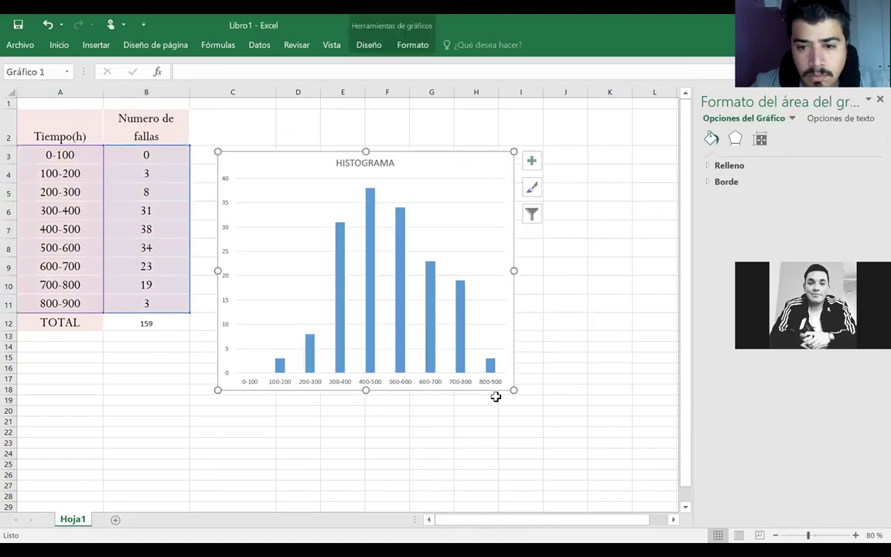
pyautogui.moveTo(514, 390); pyautogui.dragTo(440, 347)
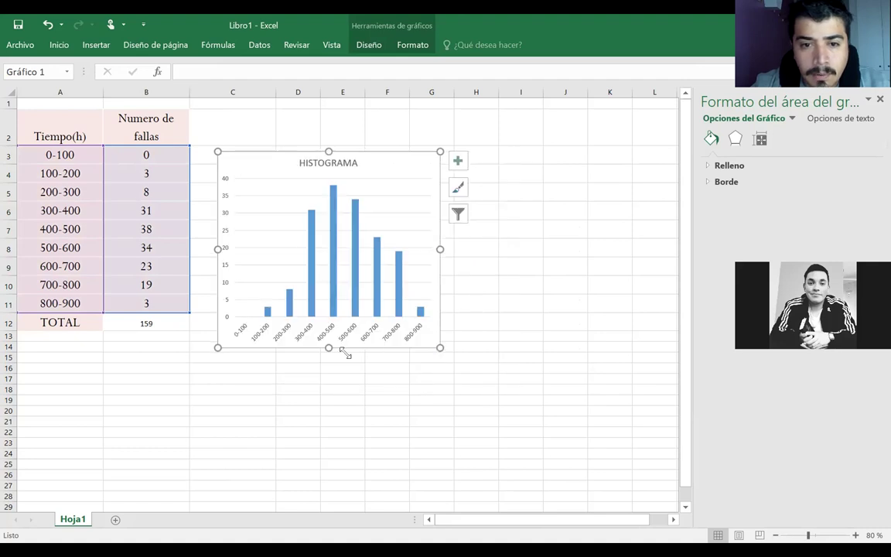
pyautogui.click(301, 340)
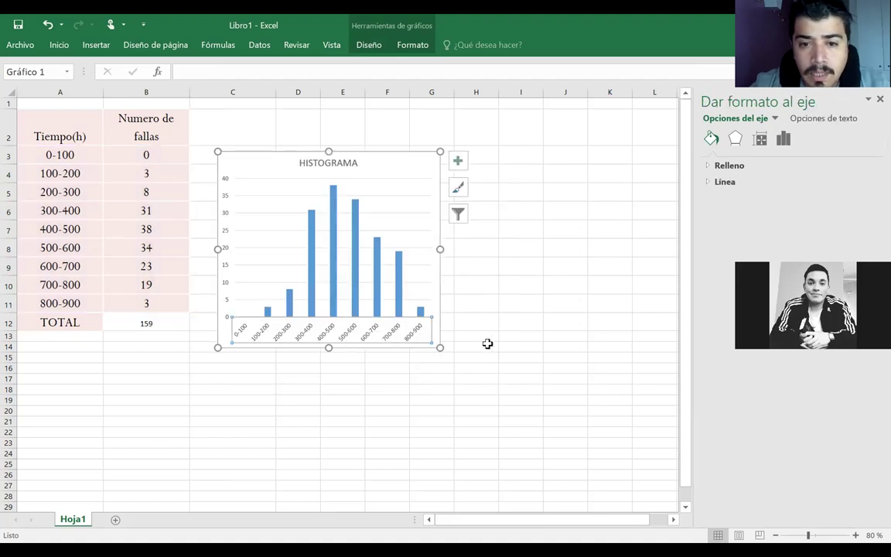
pyautogui.moveTo(440, 347); pyautogui.dragTo(567, 401)
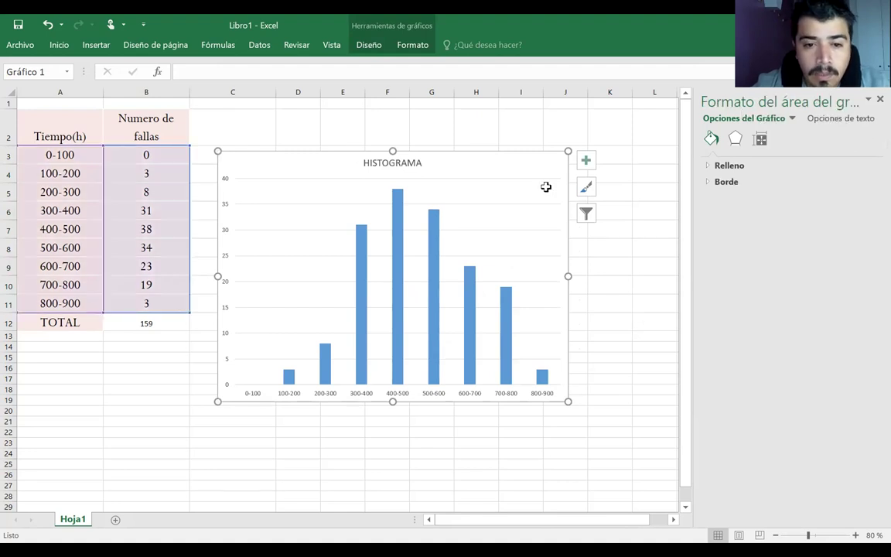
# Step: Open the format settings of the chart's horizontal axis and examine its axis, label and number options
pyautogui.rightClick(310, 399)
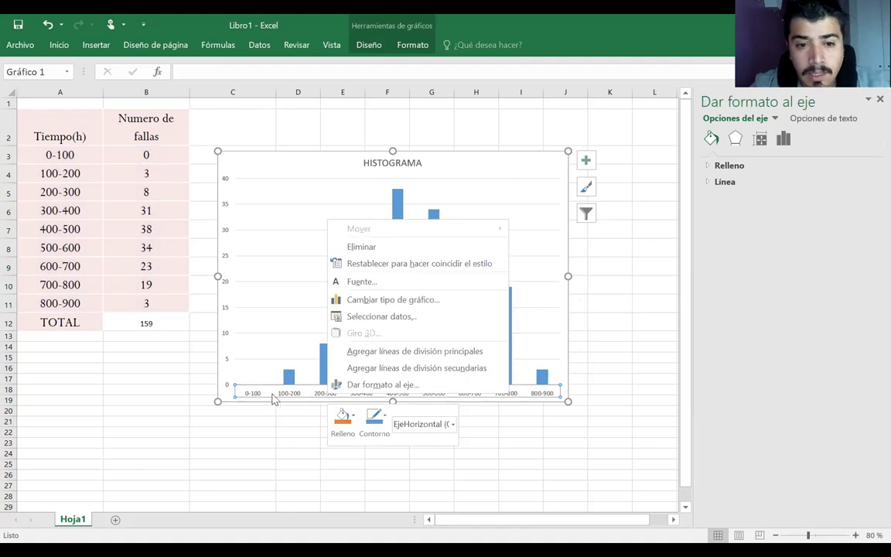
pyautogui.click(361, 386)
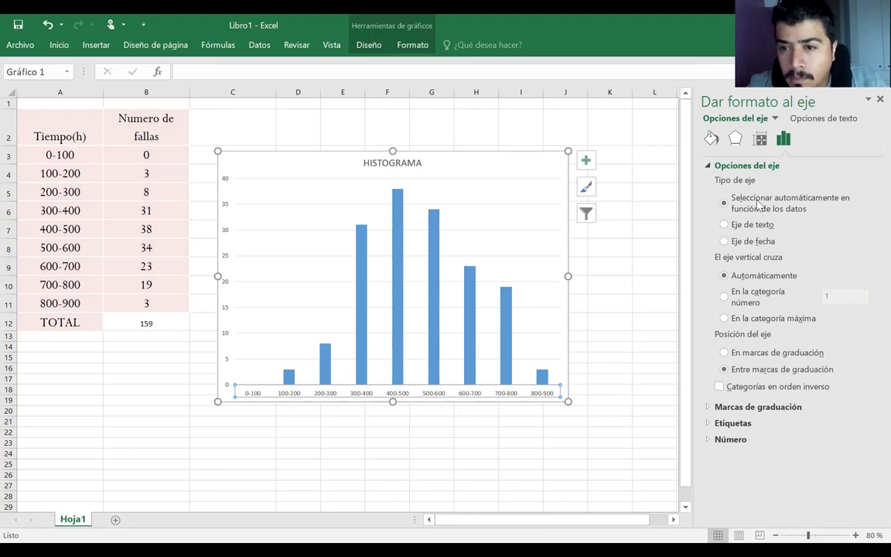
pyautogui.click(731, 423)
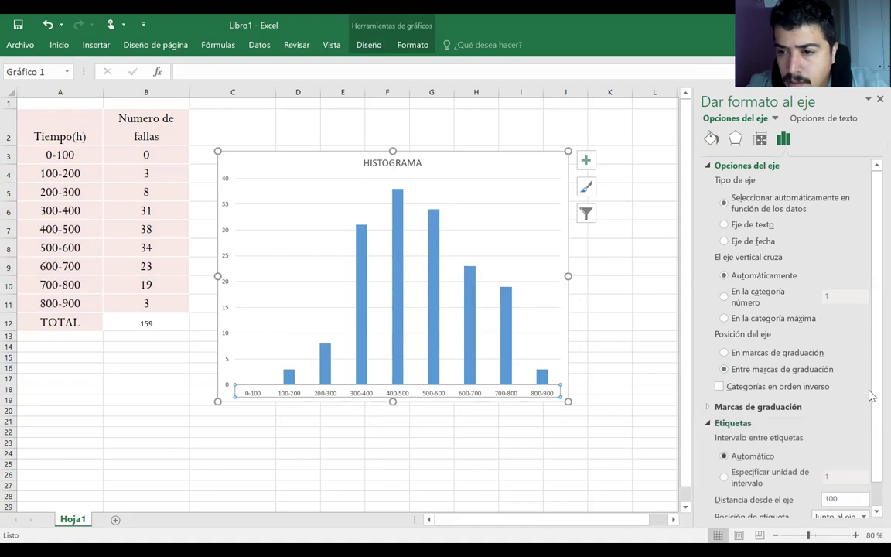
pyautogui.scroll(-1, 869, 433)
pyautogui.click(731, 510)
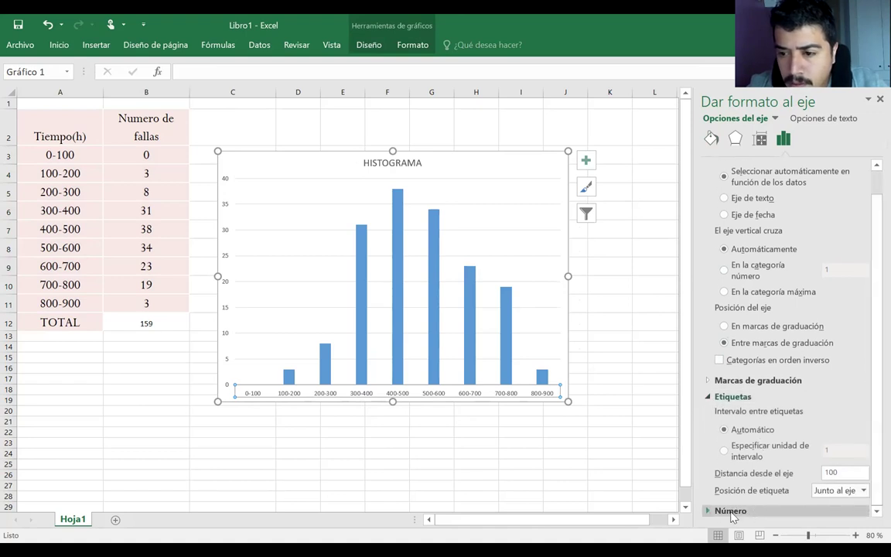
pyautogui.scroll(-4, 869, 427)
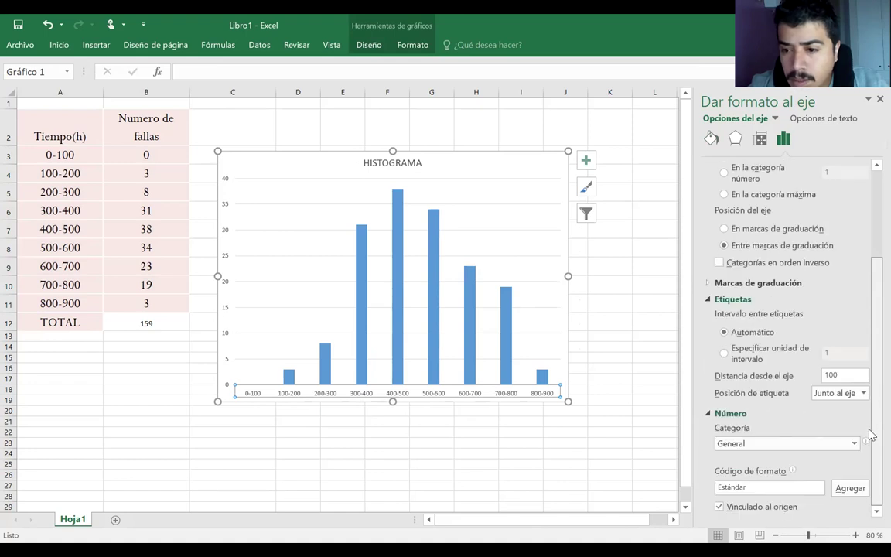
pyautogui.scroll(5, 869, 433)
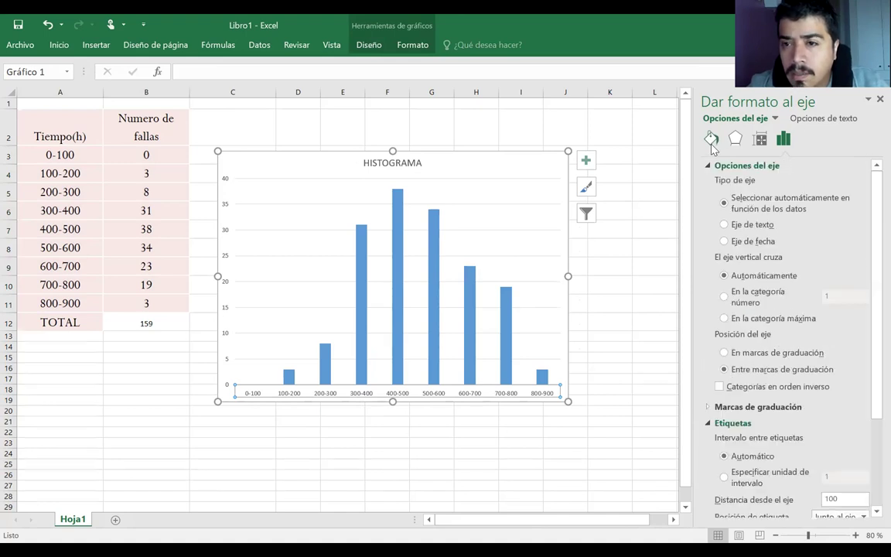
# Step: Set the custom text angle of the horizontal axis labels to -32°
pyautogui.click(762, 140)
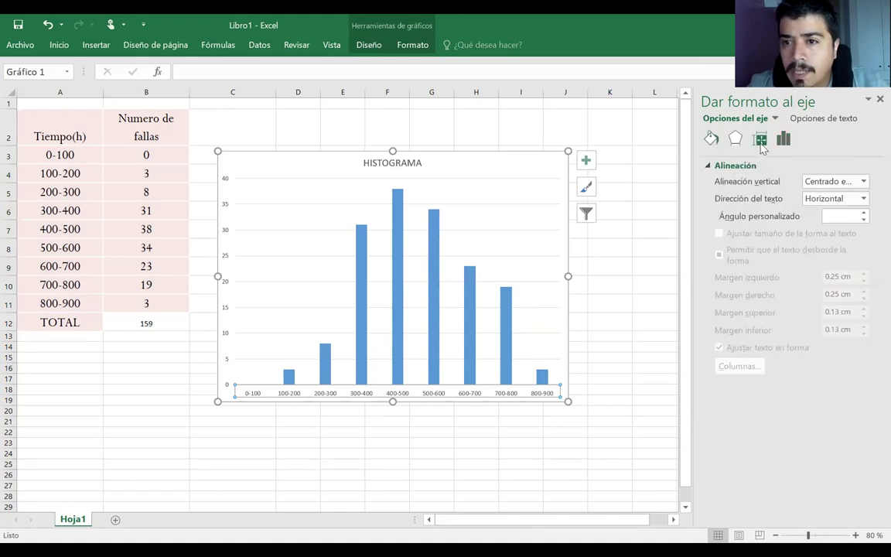
pyautogui.click(864, 214)
pyautogui.click(863, 214)
pyautogui.click(864, 214)
pyautogui.click(864, 214)
pyautogui.click(864, 214)
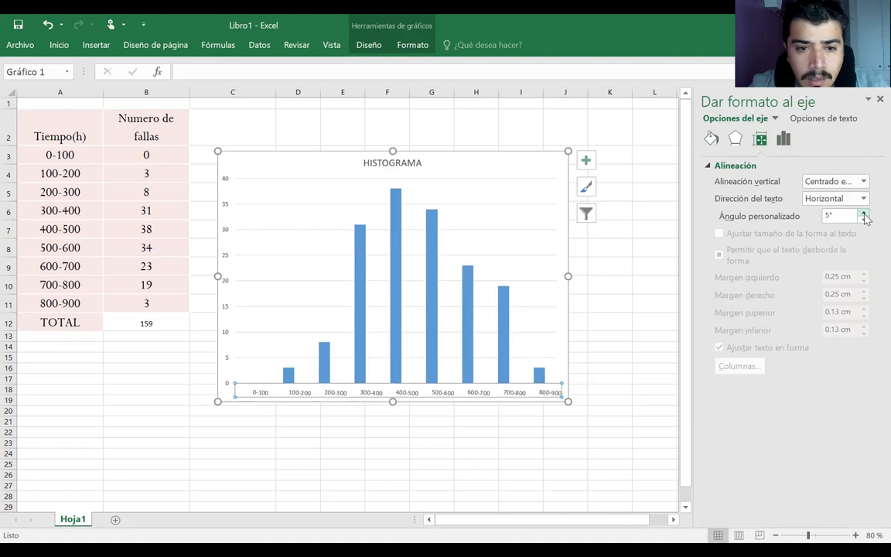
pyautogui.click(863, 214)
pyautogui.click(864, 215)
pyautogui.click(863, 214)
pyautogui.click(863, 214)
pyautogui.click(864, 215)
pyautogui.click(863, 221)
pyautogui.click(863, 221)
pyautogui.click(864, 220)
pyautogui.click(864, 220)
pyautogui.click(864, 221)
pyautogui.click(864, 221)
pyautogui.click(864, 220)
pyautogui.click(864, 220)
pyautogui.click(864, 221)
pyautogui.click(864, 221)
pyautogui.click(864, 221)
pyautogui.click(864, 220)
pyautogui.click(864, 220)
pyautogui.click(864, 220)
pyautogui.click(863, 220)
pyautogui.click(863, 220)
pyautogui.click(864, 220)
pyautogui.click(864, 220)
pyautogui.click(864, 220)
pyautogui.click(863, 220)
pyautogui.click(864, 220)
pyautogui.click(864, 220)
pyautogui.click(864, 220)
pyautogui.click(863, 221)
pyautogui.click(864, 221)
pyautogui.click(864, 220)
pyautogui.click(863, 221)
pyautogui.click(864, 220)
pyautogui.click(864, 220)
pyautogui.click(864, 220)
pyautogui.click(863, 221)
pyautogui.click(864, 221)
pyautogui.click(863, 220)
pyautogui.click(863, 220)
pyautogui.click(864, 220)
pyautogui.click(864, 220)
pyautogui.click(864, 220)
pyautogui.click(864, 221)
pyautogui.click(864, 220)
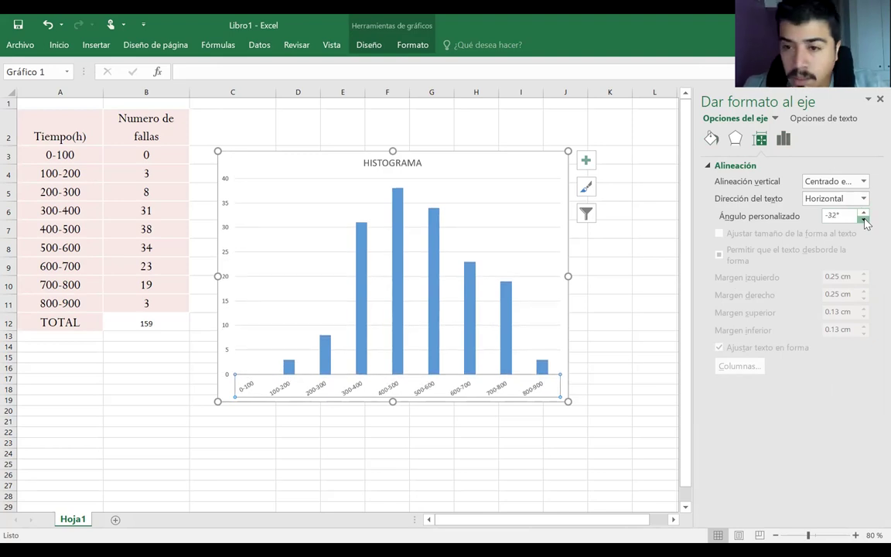
# Step: Set the custom text angle of the horizontal axis labels to -75°
pyautogui.click(863, 221)
pyautogui.click(863, 221)
pyautogui.click(863, 220)
pyautogui.click(863, 220)
pyautogui.click(863, 221)
pyautogui.click(863, 220)
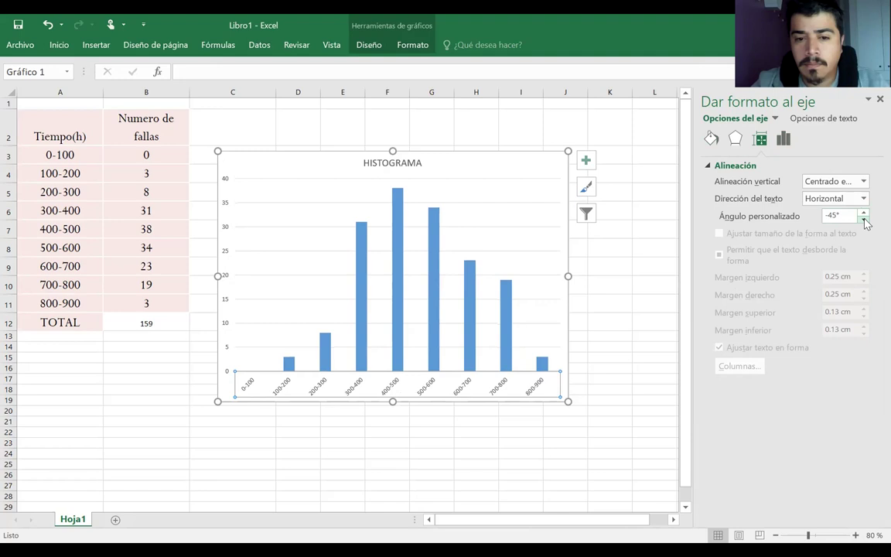
pyautogui.click(834, 217)
pyautogui.press('BackSpace')
pyautogui.write('7')
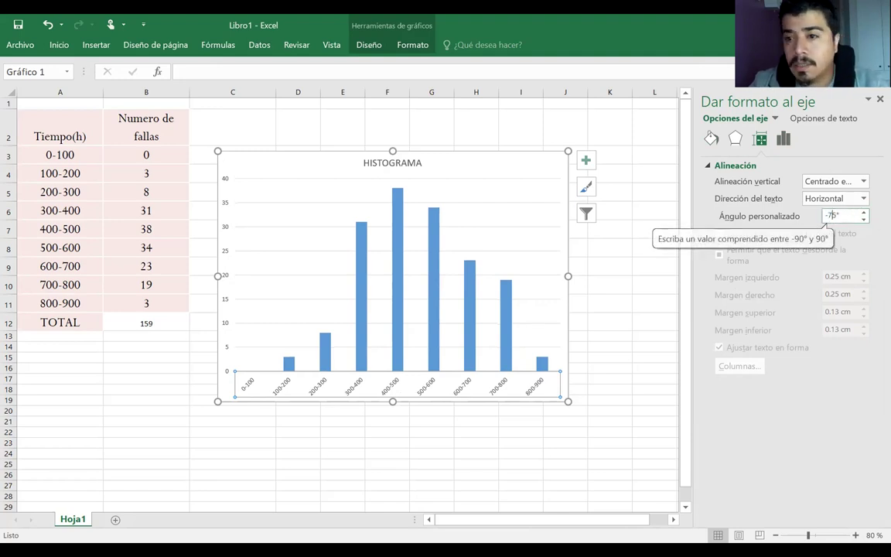
pyautogui.press('Return')
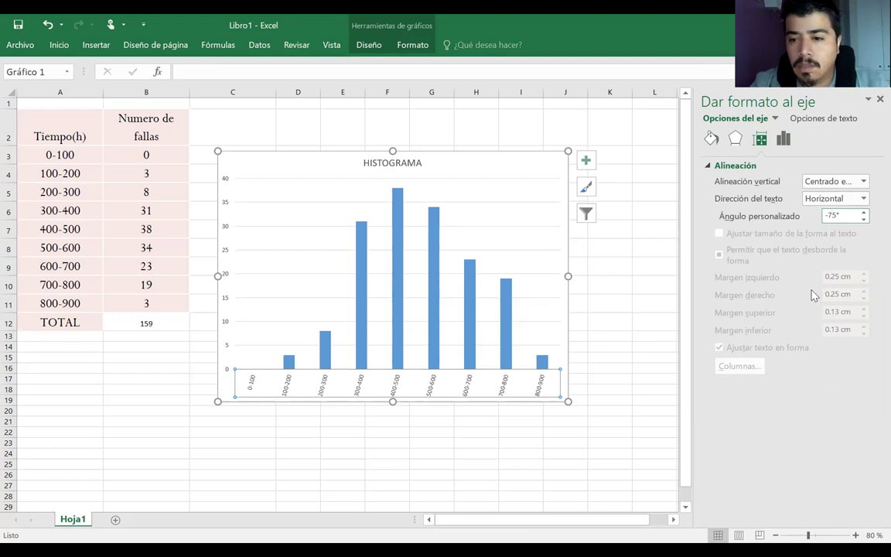
# Step: Make the HISTOGRAMA chart narrower so it ends in column I and row 19
pyautogui.click(541, 361)
pyautogui.click(579, 346)
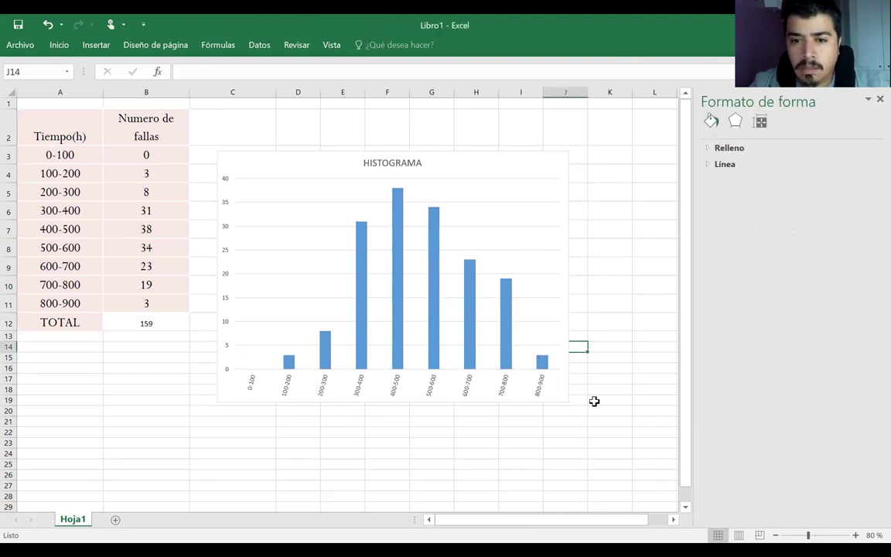
pyautogui.click(568, 401)
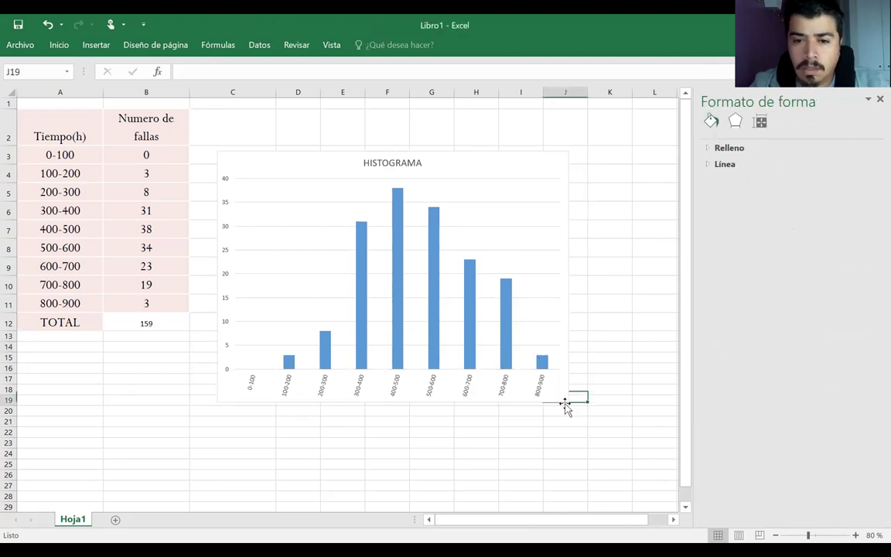
pyautogui.click(487, 372)
pyautogui.moveTo(463, 359); pyautogui.dragTo(517, 394)
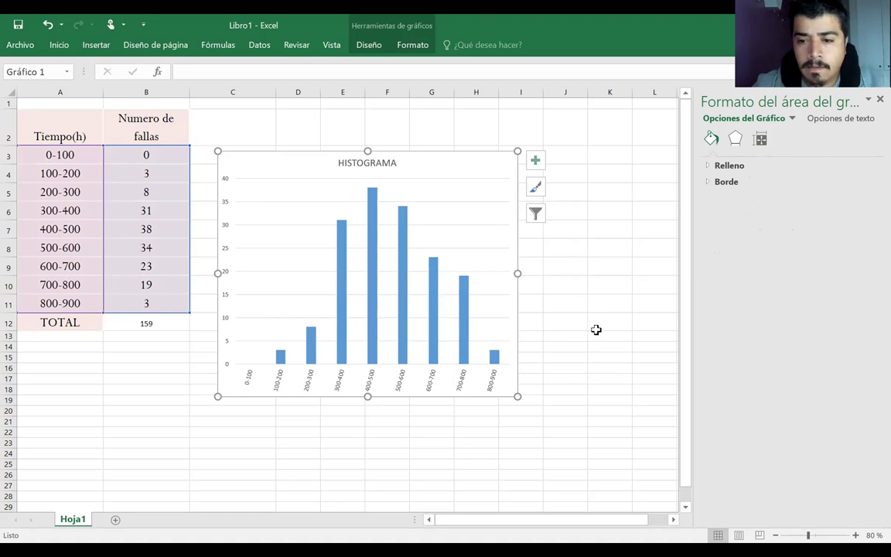
# Step: Close the chart formatting settings and add a new worksheet to the workbook
pyautogui.click(112, 484)
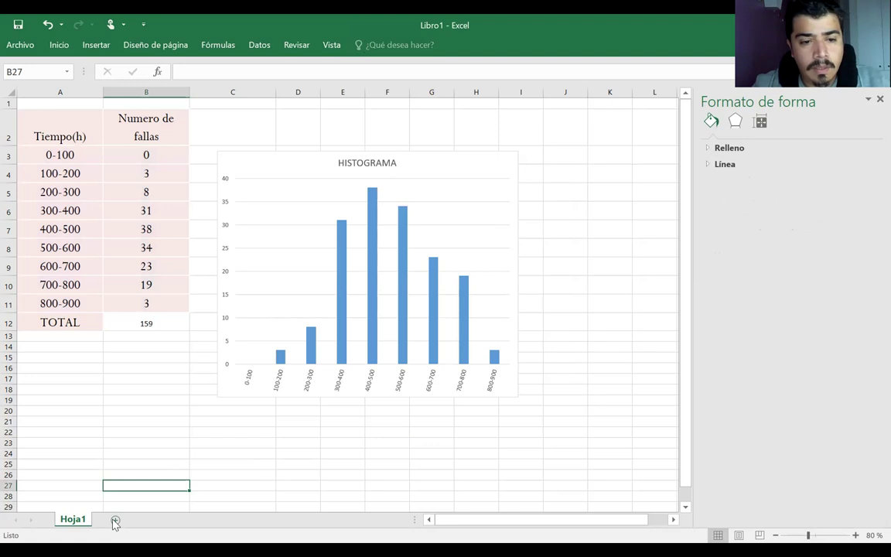
pyautogui.click(879, 99)
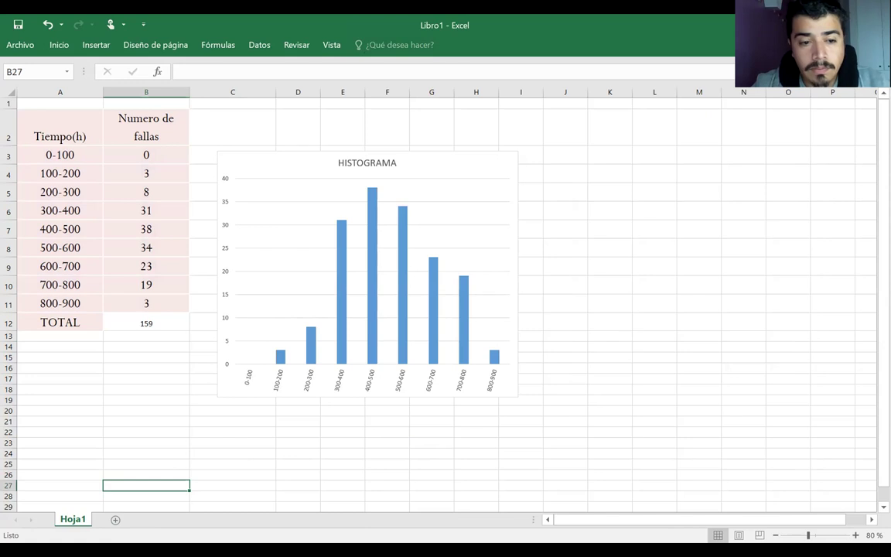
pyautogui.click(116, 519)
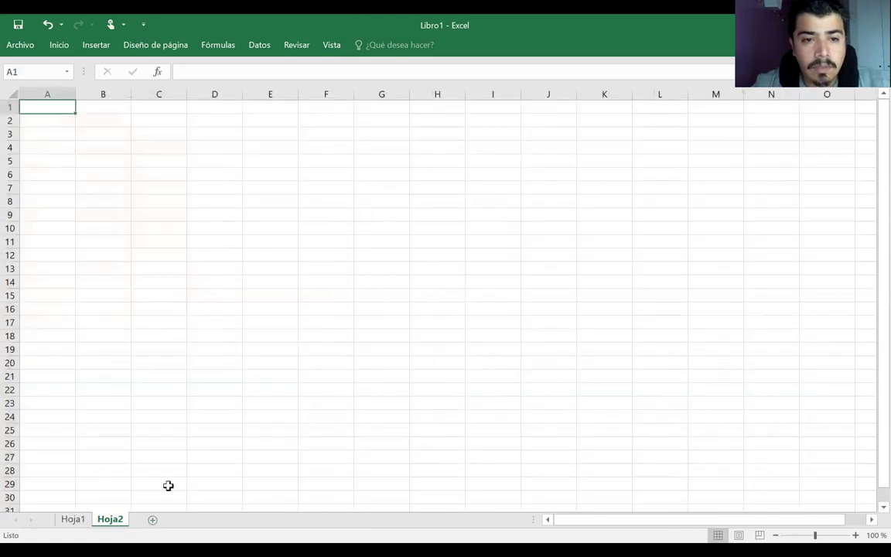
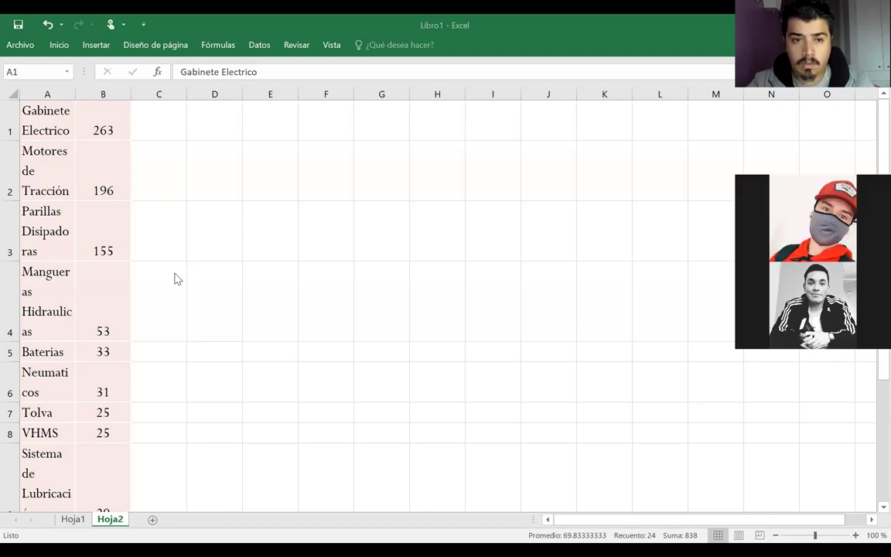
# Step: Fit the widths of columns A and B to the failure table so each element name stays on one line
pyautogui.doubleClick(77, 95)
pyautogui.doubleClick(194, 94)
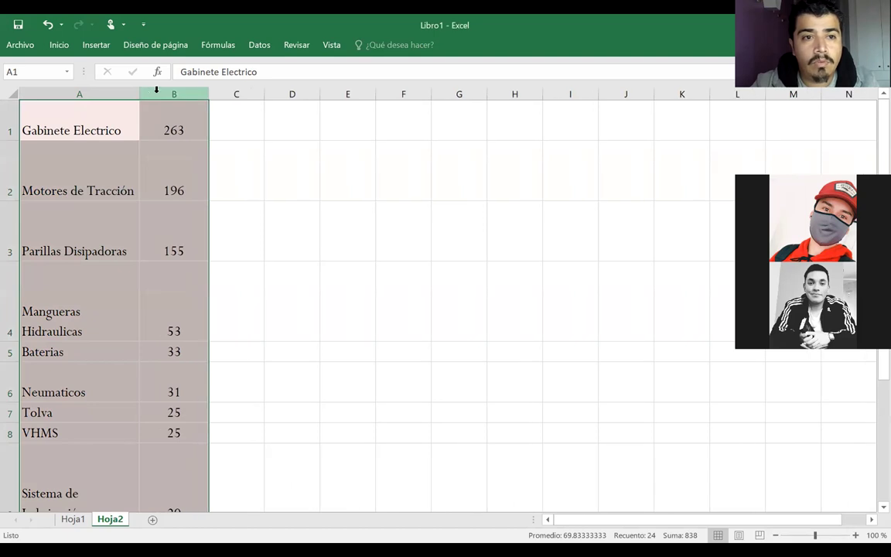
pyautogui.doubleClick(140, 94)
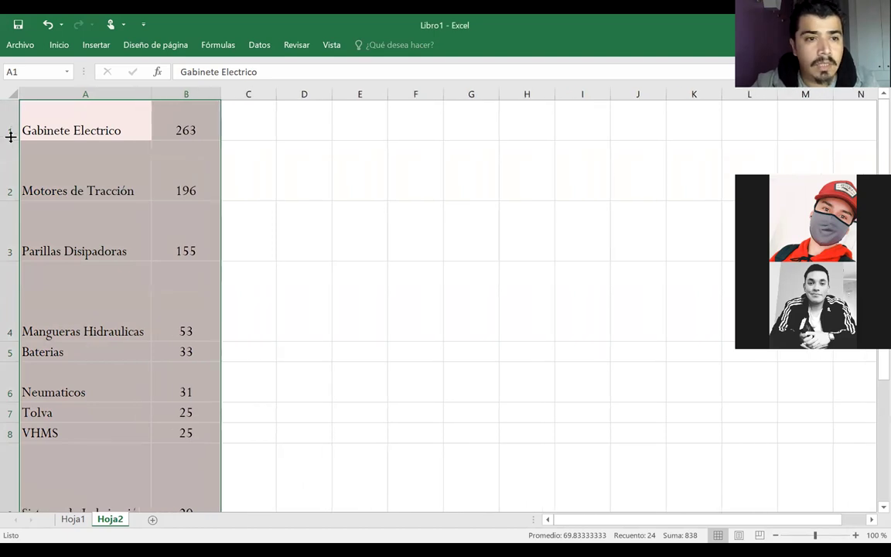
# Step: Fit the heights of rows 1 to 12 to their single-line contents
pyautogui.doubleClick(11, 139)
pyautogui.doubleClick(6, 182)
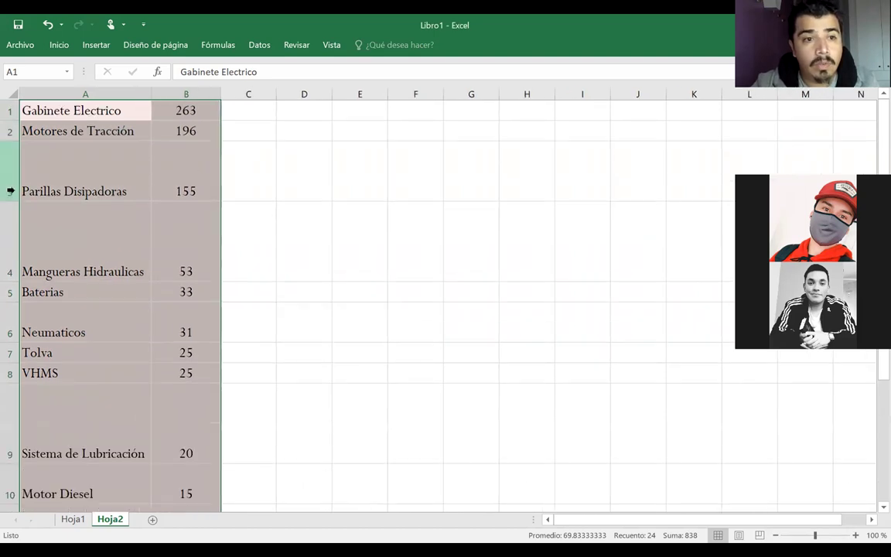
pyautogui.doubleClick(7, 200)
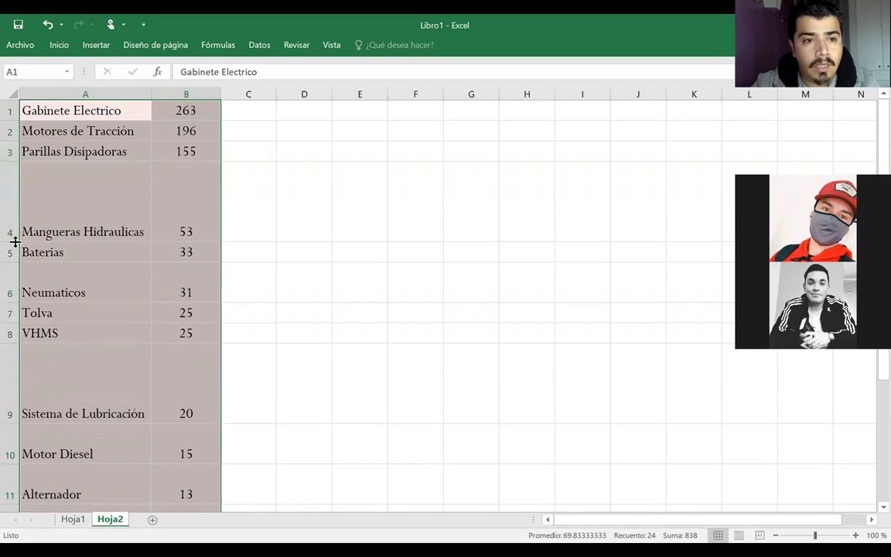
pyautogui.doubleClick(14, 241)
pyautogui.doubleClick(14, 243)
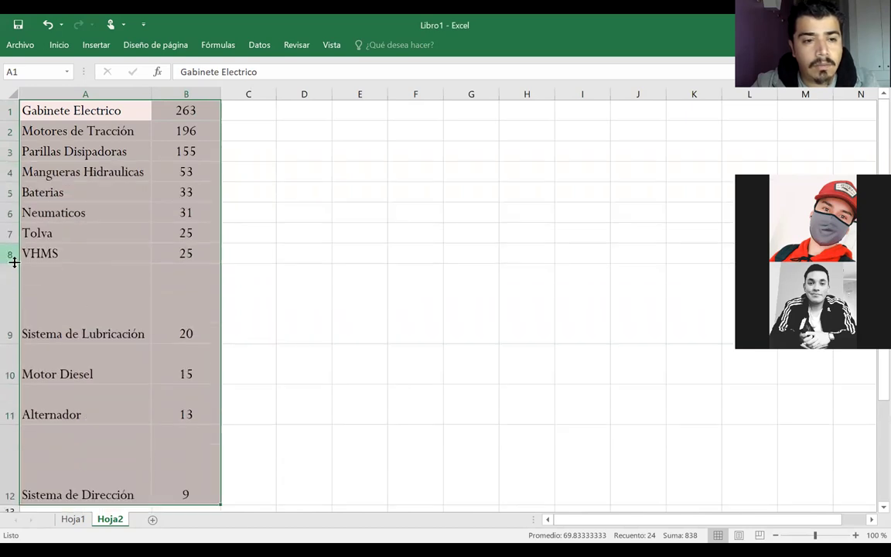
pyautogui.doubleClick(17, 343)
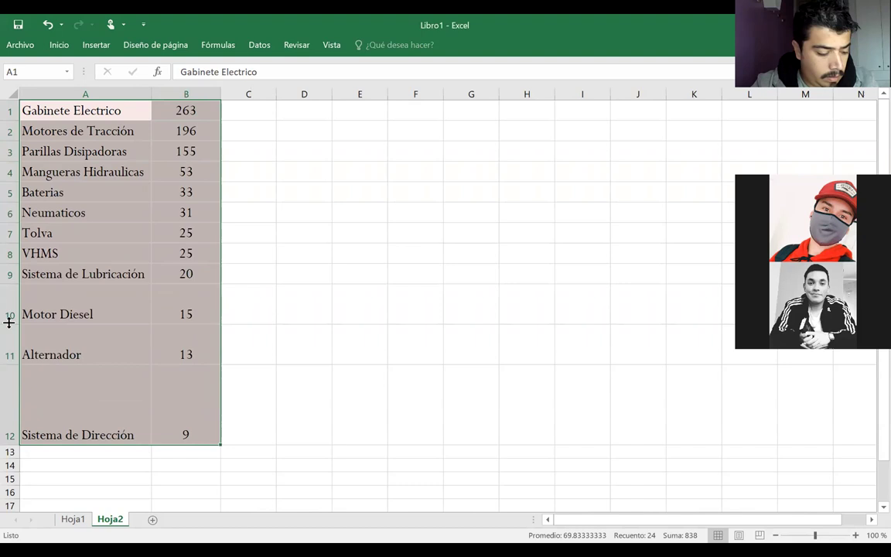
pyautogui.doubleClick(11, 323)
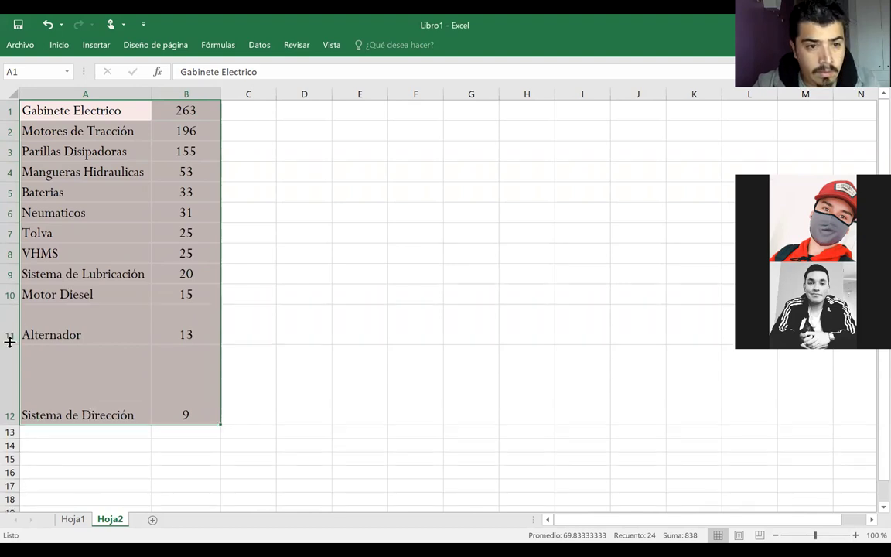
pyautogui.doubleClick(10, 343)
pyautogui.doubleClick(10, 403)
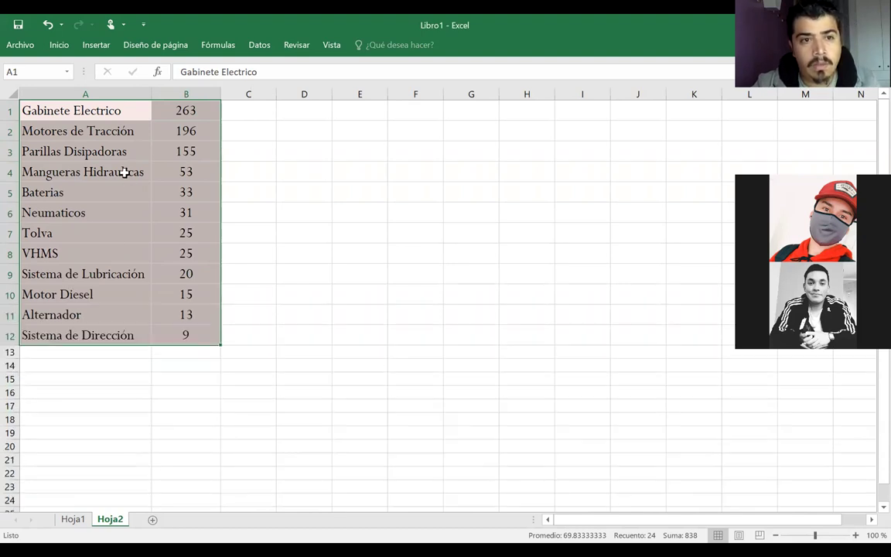
# Step: Move the whole failure table down two rows so it starts in cell A3
pyautogui.moveTo(44, 109); pyautogui.dragTo(184, 334)
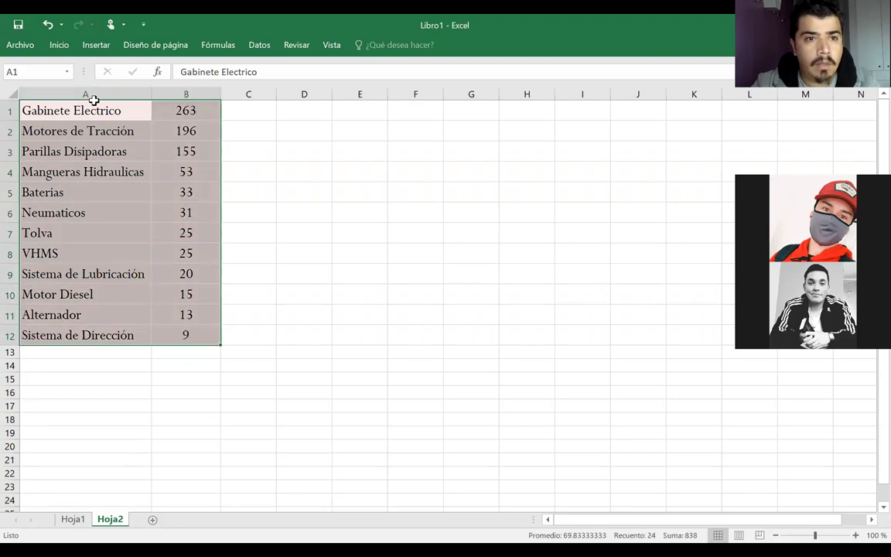
pyautogui.click(91, 94)
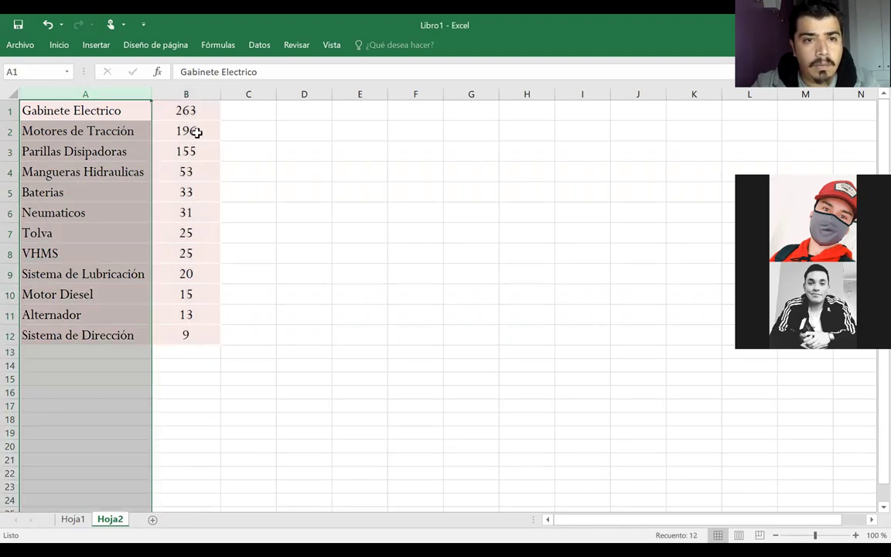
pyautogui.moveTo(189, 110); pyautogui.dragTo(94, 378)
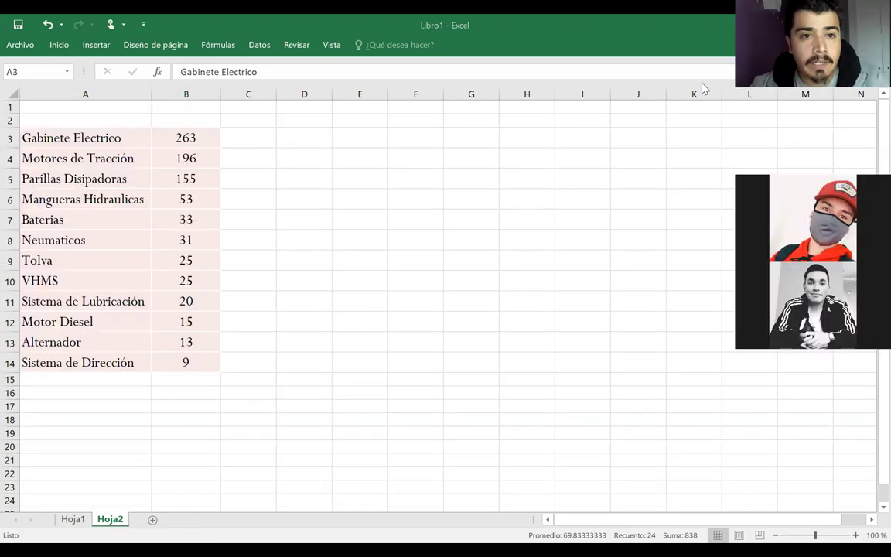
pyautogui.hotkey('ctrl', 'a')
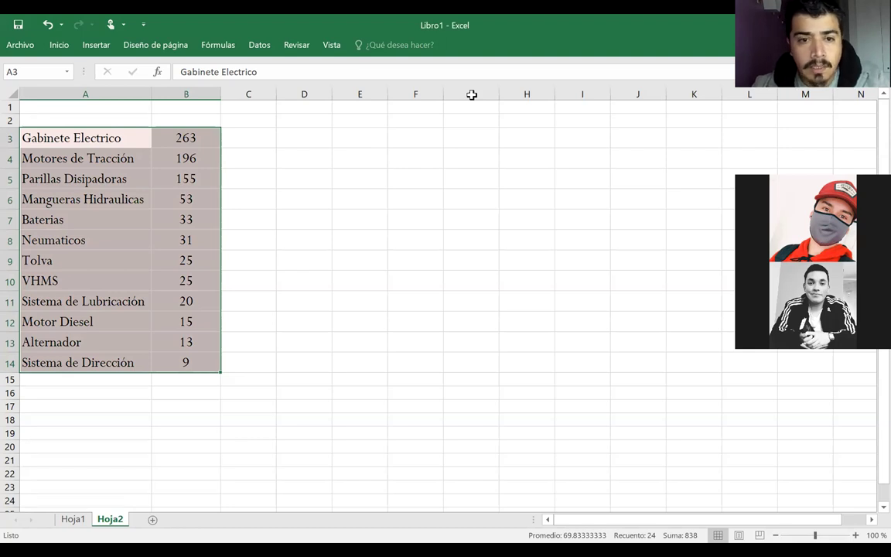
# Step: Switch to the PowerPoint presentation, examine the EJEMPLO table of failures, percentages and accumulated values, and return to the Excel workbook
pyautogui.hotkey('alt', 'Tab')
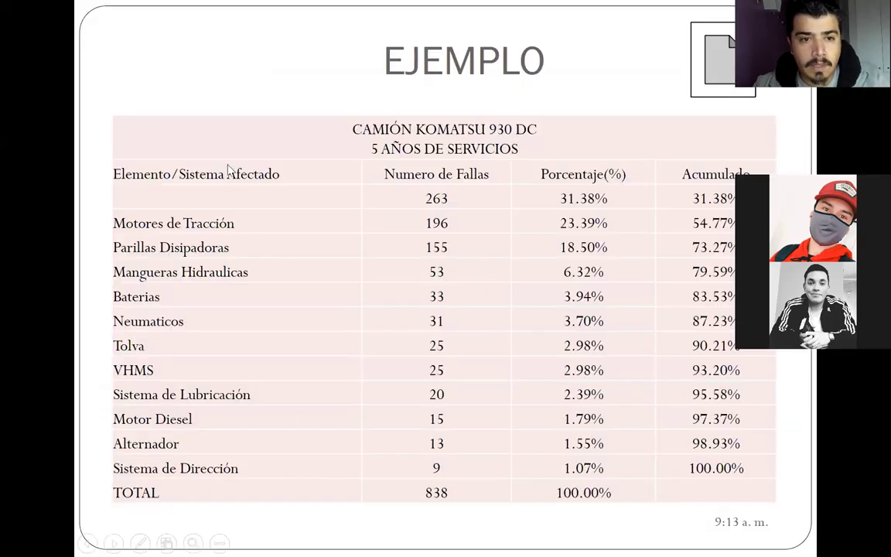
pyautogui.click(250, 206)
pyautogui.press('Left')
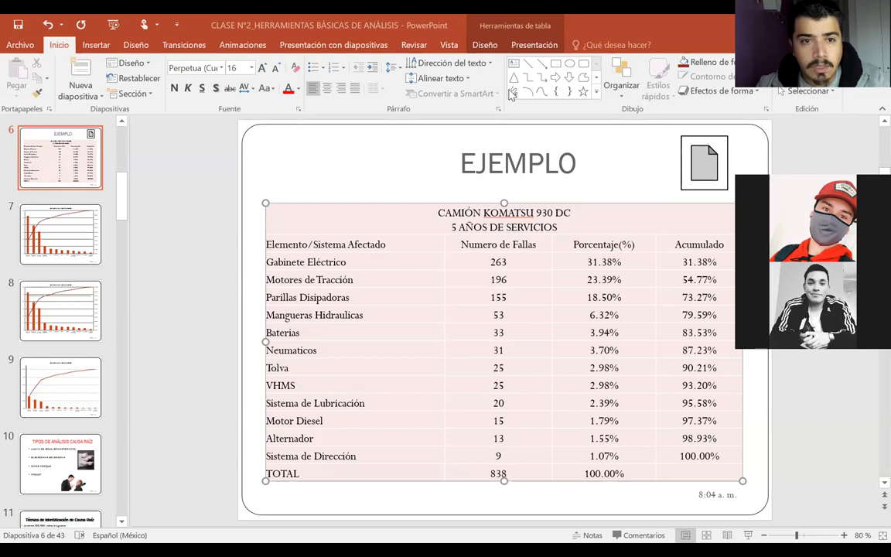
pyautogui.hotkey('alt', 'Tab')
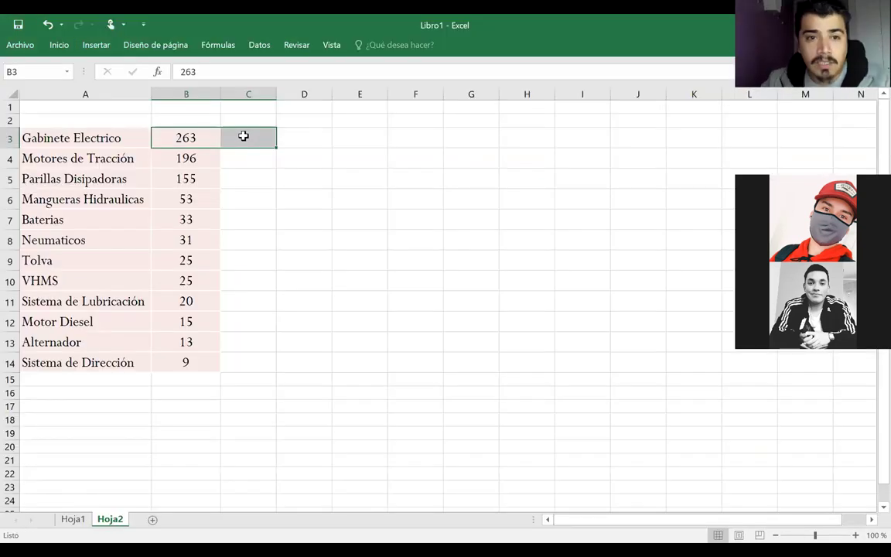
# Step: Shuffle the rows of the table in A3:B14 into an unsorted order, with VHMS first and Sistema de Dirección last
pyautogui.moveTo(87, 140); pyautogui.dragTo(152, 158)
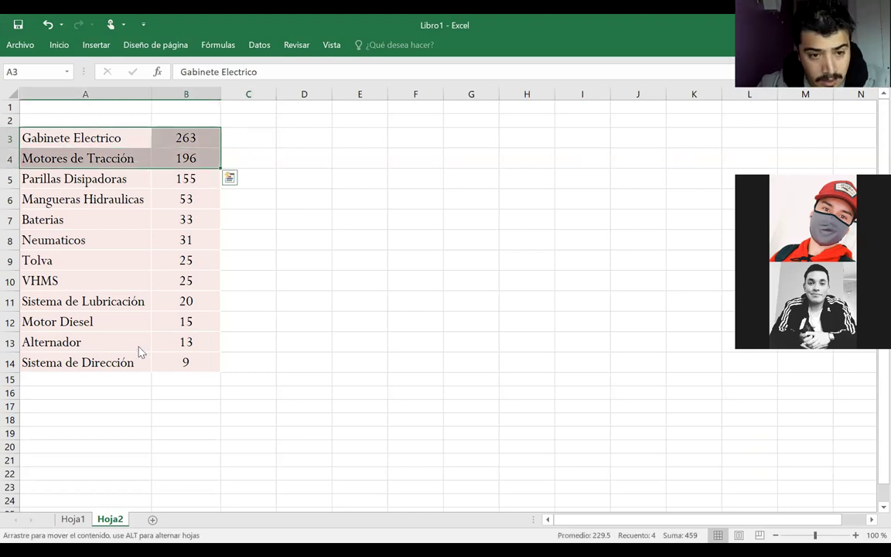
pyautogui.moveTo(130, 419); pyautogui.dragTo(130, 419)
pyautogui.moveTo(125, 264); pyautogui.dragTo(186, 287)
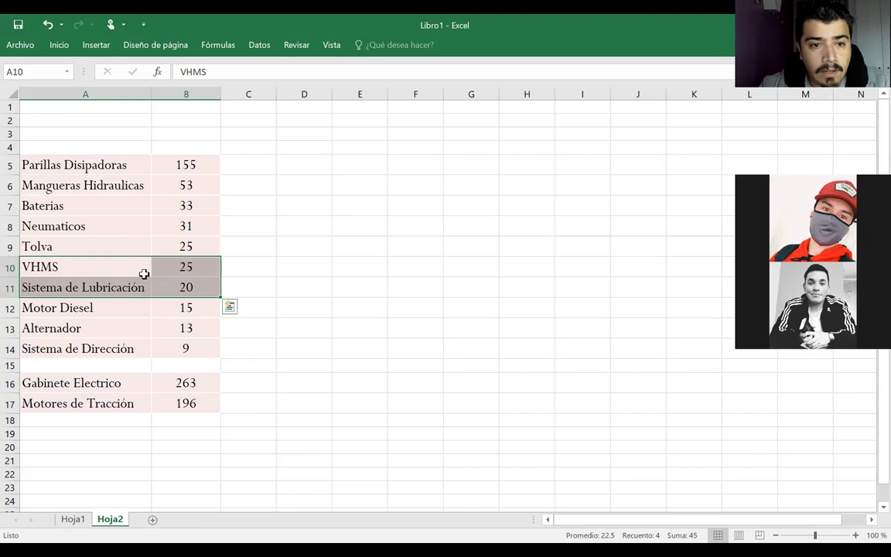
pyautogui.moveTo(117, 259); pyautogui.dragTo(106, 134)
pyautogui.moveTo(125, 306); pyautogui.dragTo(157, 277)
pyautogui.moveTo(135, 383); pyautogui.dragTo(131, 311)
pyautogui.moveTo(103, 199); pyautogui.dragTo(127, 335)
pyautogui.moveTo(115, 410); pyautogui.dragTo(106, 196)
pyautogui.click(290, 157)
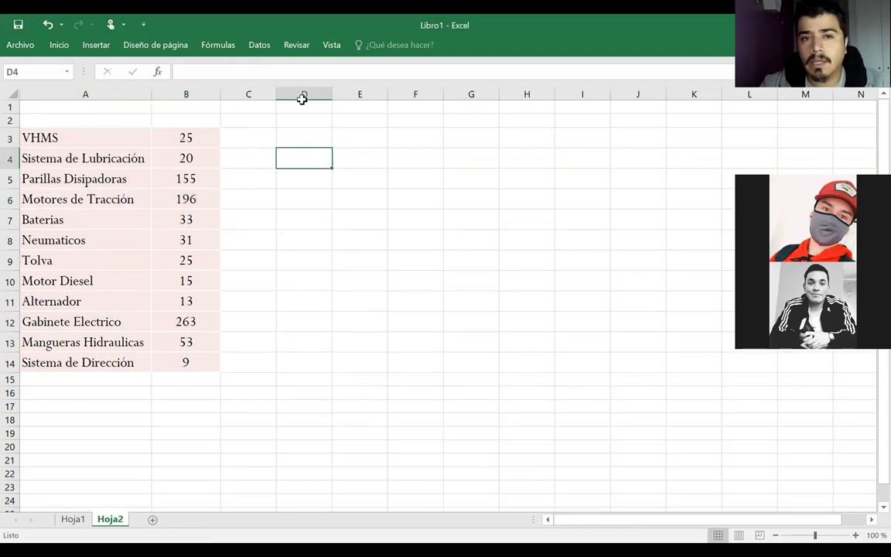
# Step: Try sorting the failure counts in B3:B14 from largest to smallest using only the current selection, and undo the sort
pyautogui.click(64, 44)
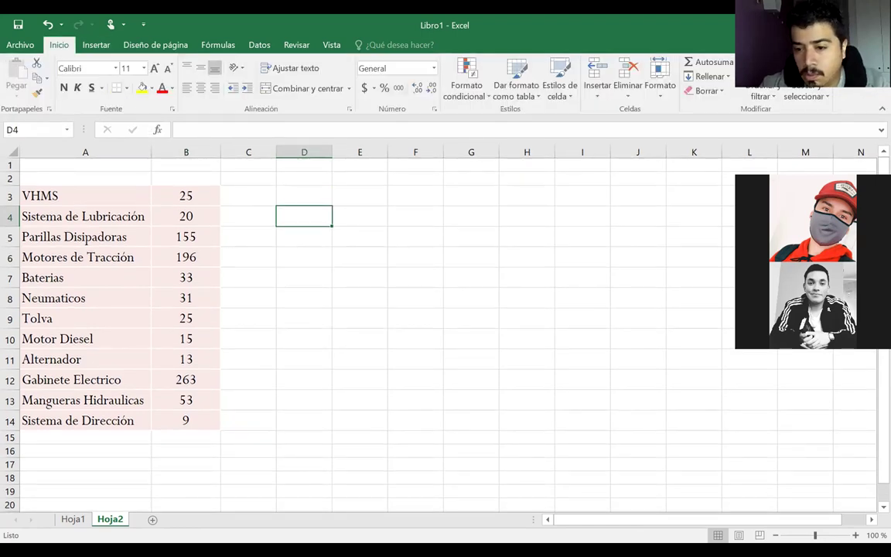
pyautogui.keyDown('ctrl'); pyautogui.scroll(-2, 189, 360); pyautogui.keyUp('ctrl')
pyautogui.click(153, 185)
pyautogui.moveTo(153, 185); pyautogui.dragTo(154, 363)
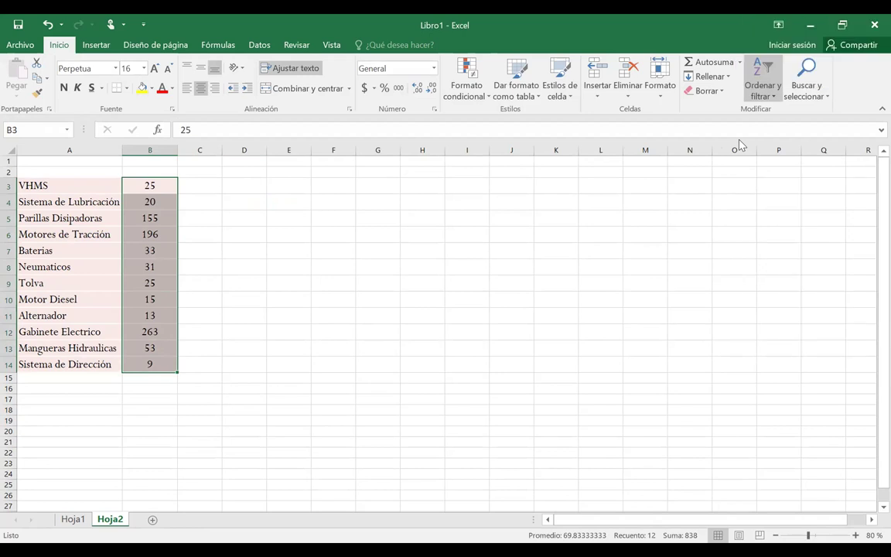
pyautogui.click(762, 87)
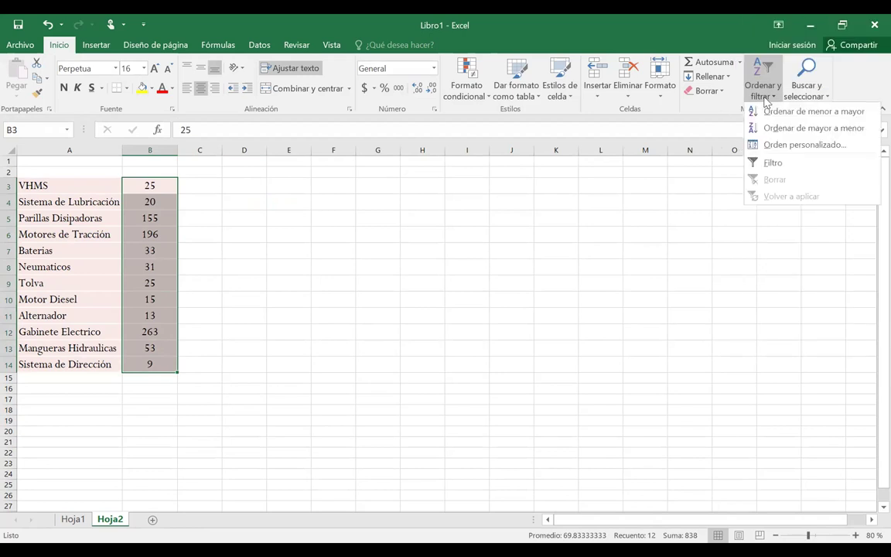
pyautogui.click(824, 128)
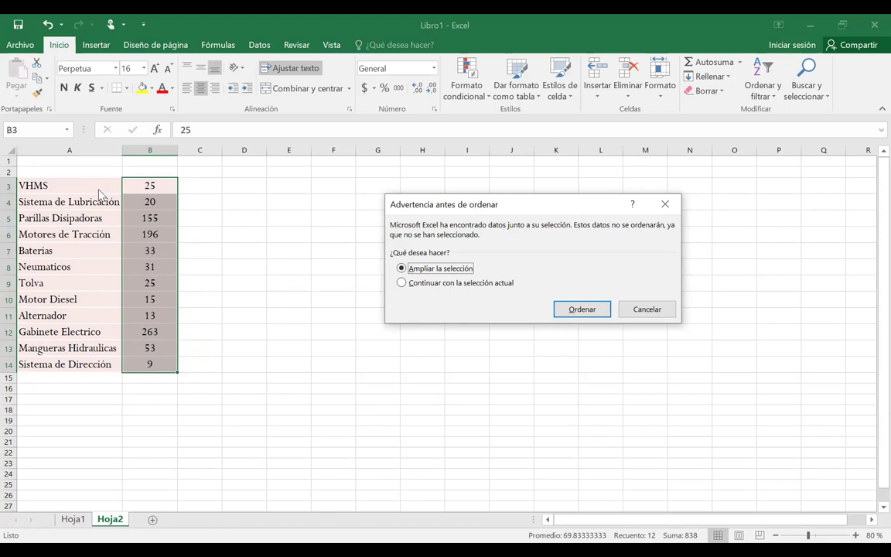
pyautogui.click(402, 284)
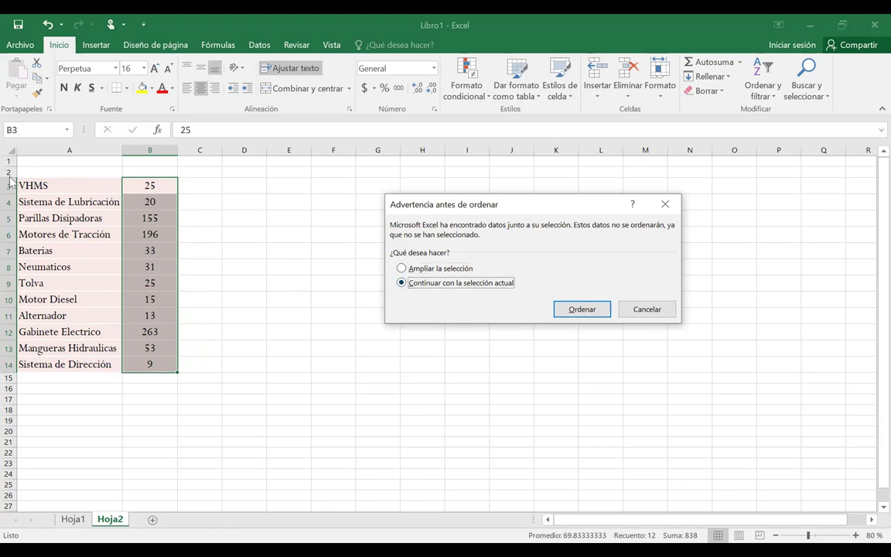
pyautogui.click(579, 310)
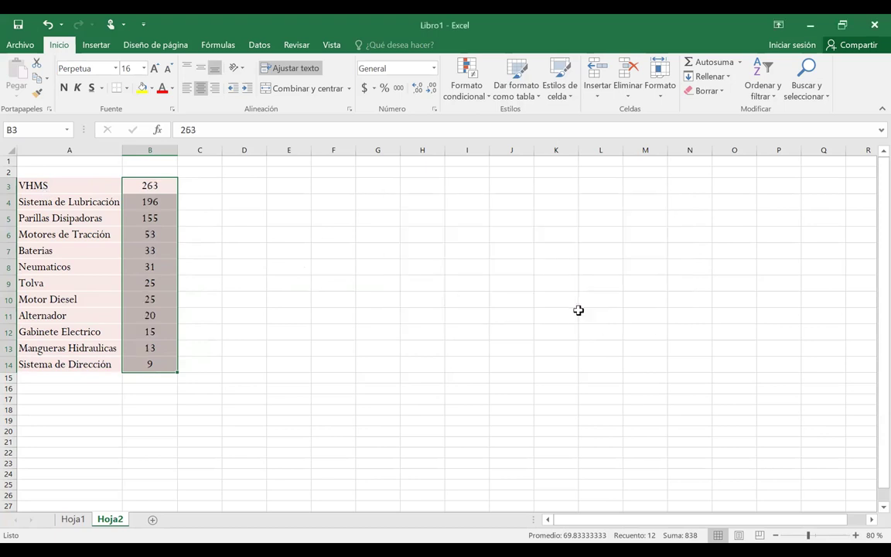
pyautogui.hotkey('ctrl', 'z')
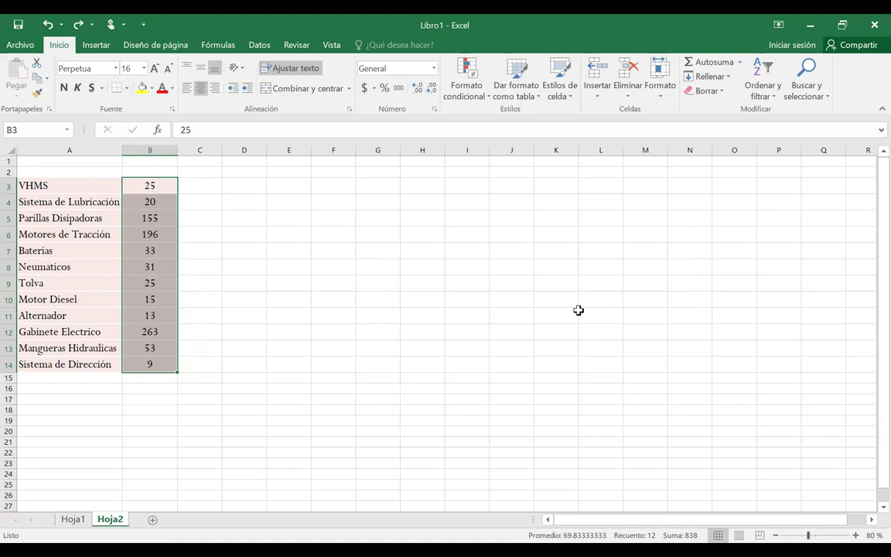
# Step: Try sorting the failure counts in B3:B14 from largest to smallest with the selection expanded, and undo the sort
pyautogui.click(767, 79)
pyautogui.click(817, 129)
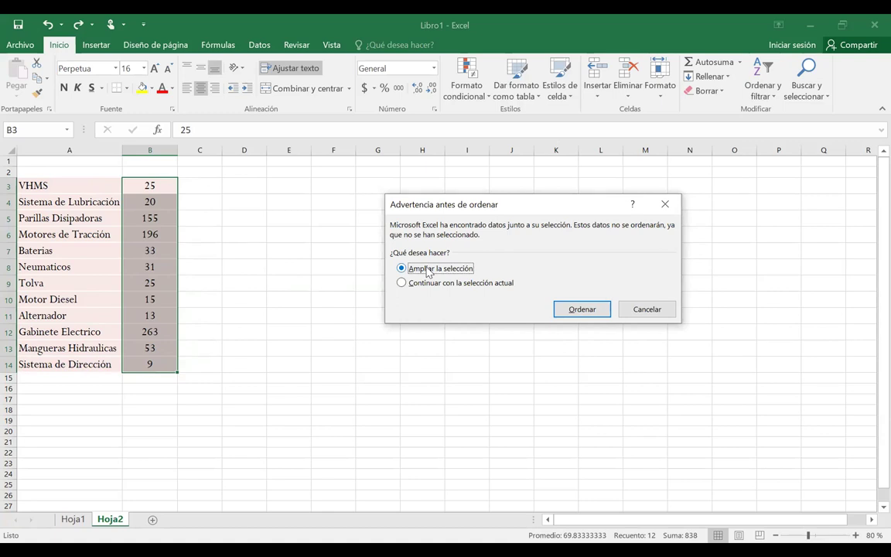
pyautogui.click(586, 306)
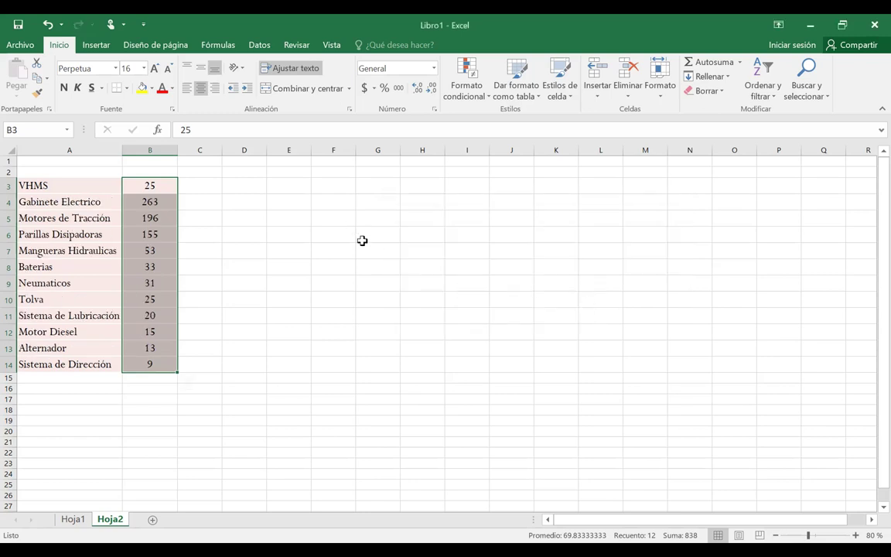
pyautogui.click(157, 184)
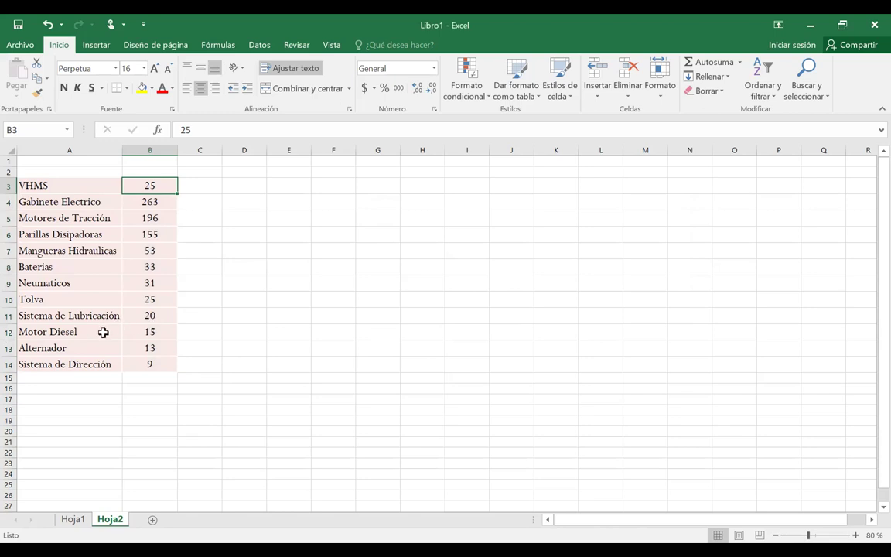
pyautogui.hotkey('ctrl', 'z')
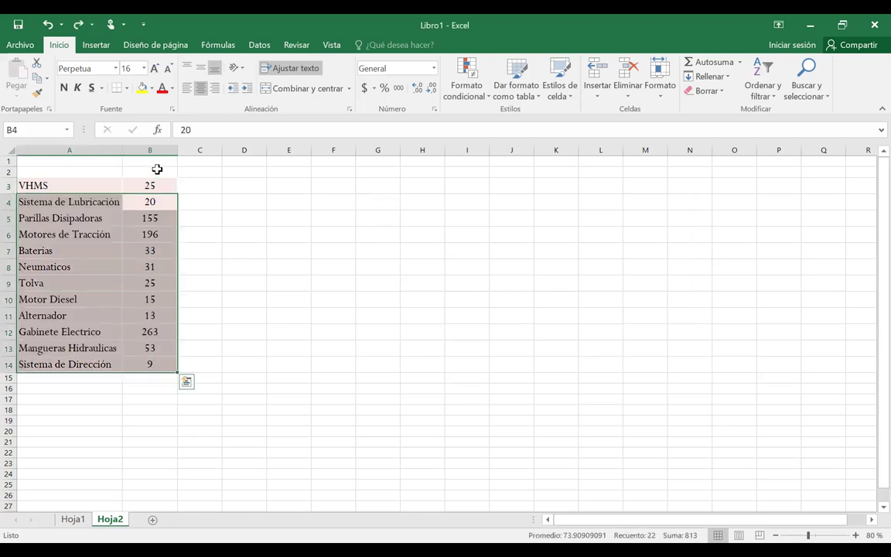
# Step: Sort the failure counts from largest to smallest using B2:B14 with the selection expanded to include the component names
pyautogui.moveTo(147, 176); pyautogui.dragTo(147, 241)
pyautogui.moveTo(135, 172); pyautogui.dragTo(154, 364)
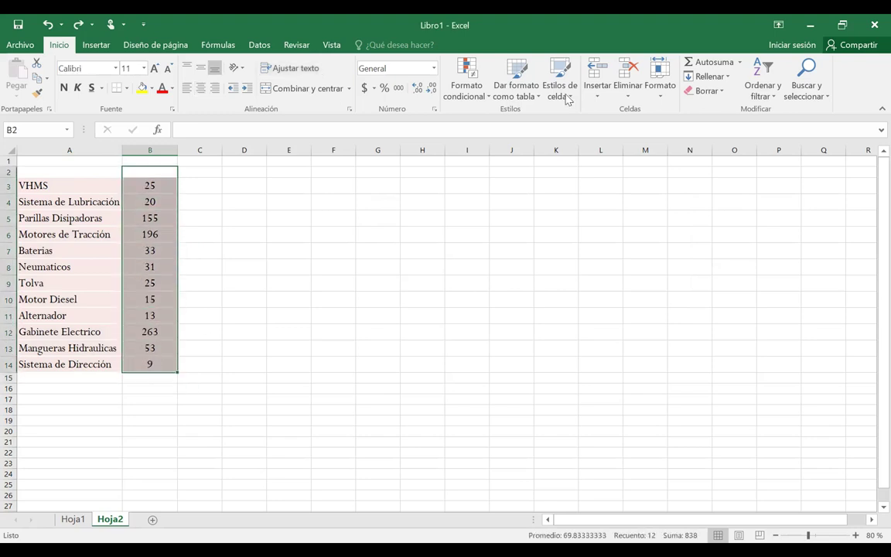
pyautogui.click(759, 74)
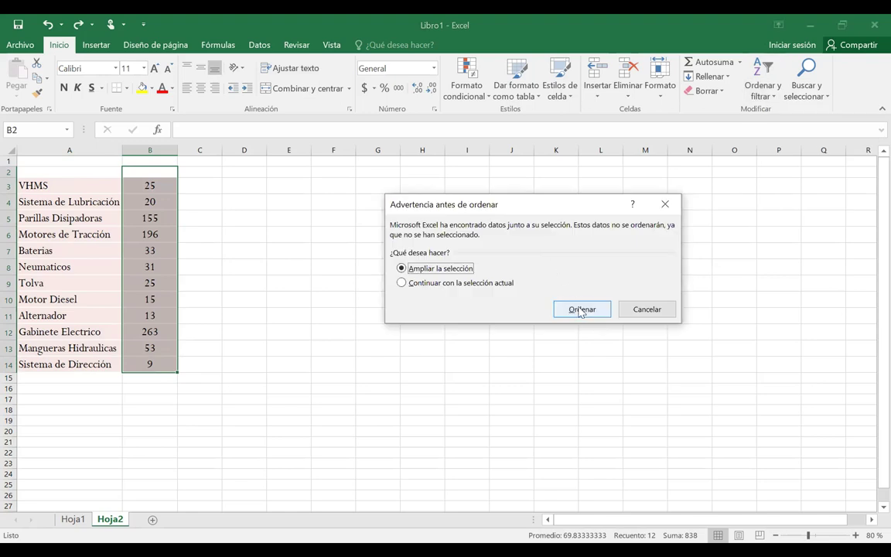
pyautogui.click(581, 310)
pyautogui.click(576, 314)
# Step: Move the VHMS row with its count of 25 out of row 3 and place it between Tolva and Sistema de Lubricación
pyautogui.moveTo(84, 191); pyautogui.dragTo(150, 187)
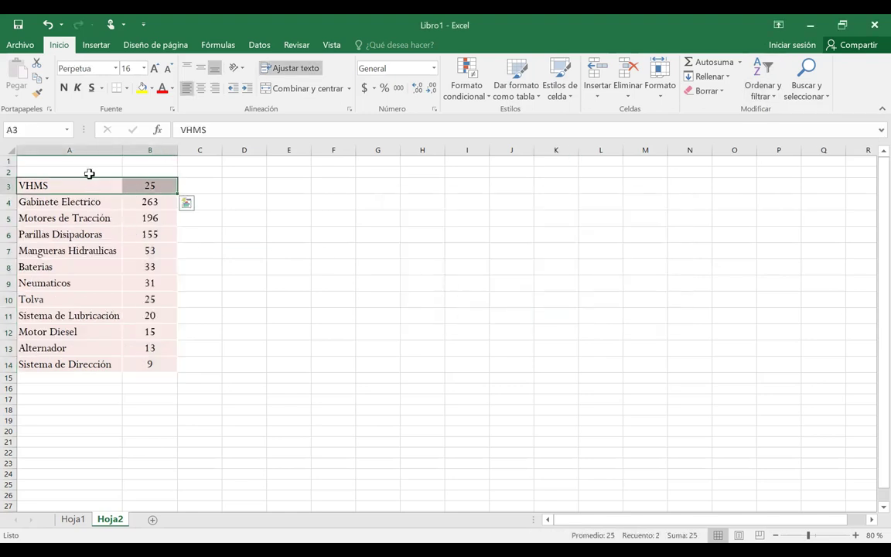
pyautogui.moveTo(91, 179); pyautogui.dragTo(272, 317)
pyautogui.moveTo(95, 310); pyautogui.dragTo(150, 351)
pyautogui.moveTo(109, 304); pyautogui.dragTo(115, 326)
pyautogui.click(314, 308)
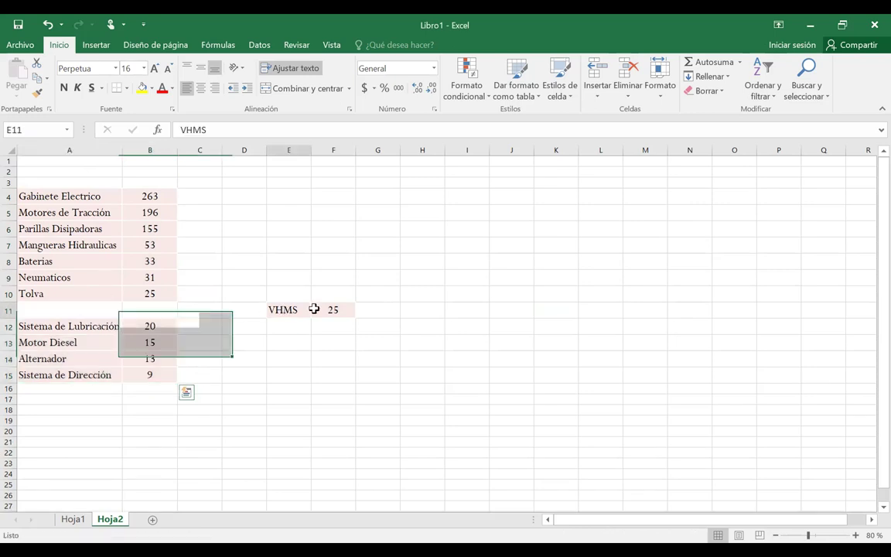
pyautogui.keyDown('shift'); pyautogui.click(314, 309); pyautogui.keyUp('shift')
pyautogui.moveTo(291, 309); pyautogui.dragTo(100, 309)
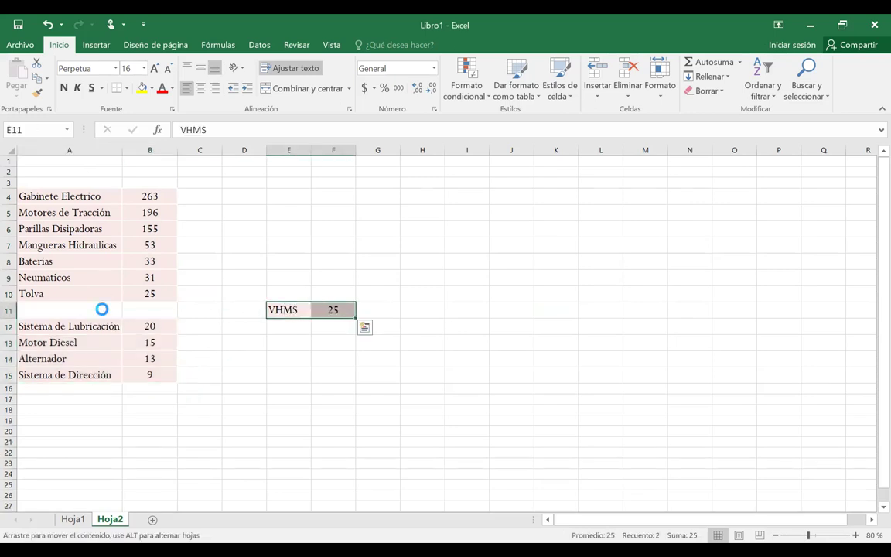
pyautogui.moveTo(128, 197); pyautogui.dragTo(101, 197)
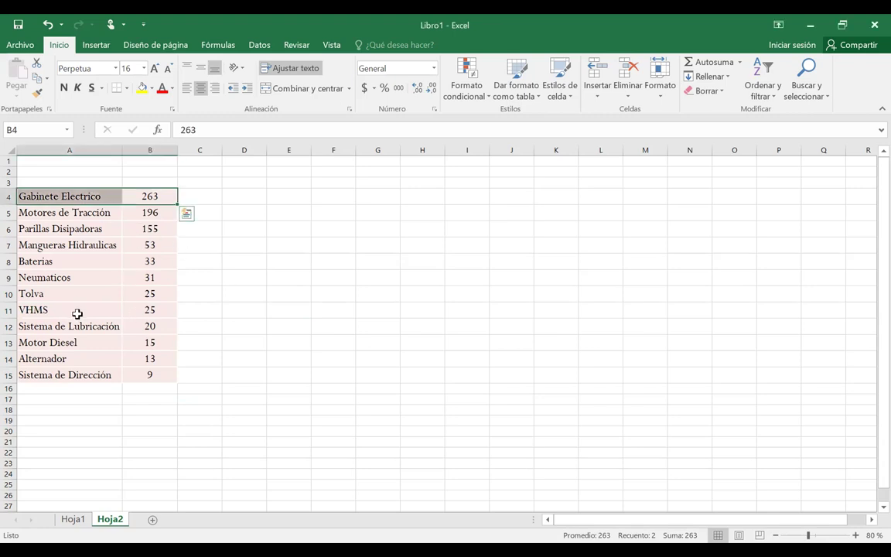
pyautogui.click(41, 309)
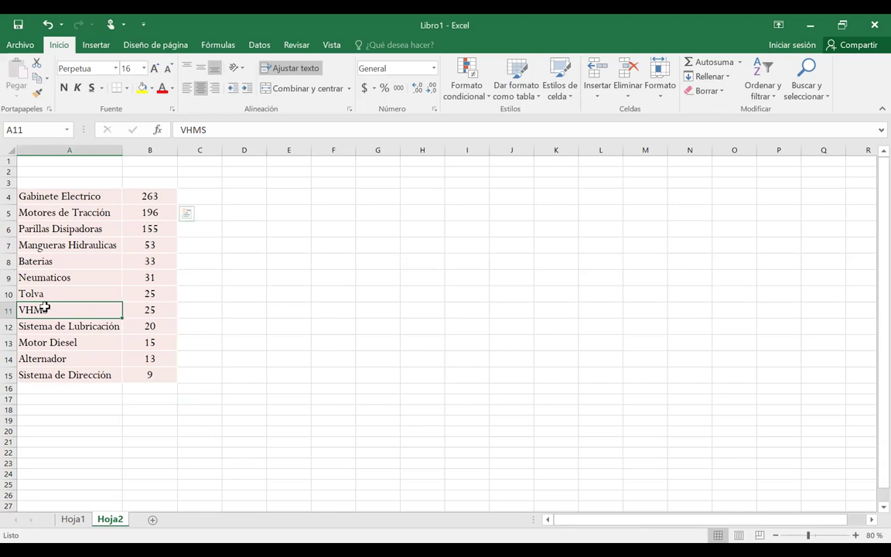
pyautogui.click(134, 310)
pyautogui.moveTo(123, 294); pyautogui.dragTo(88, 304)
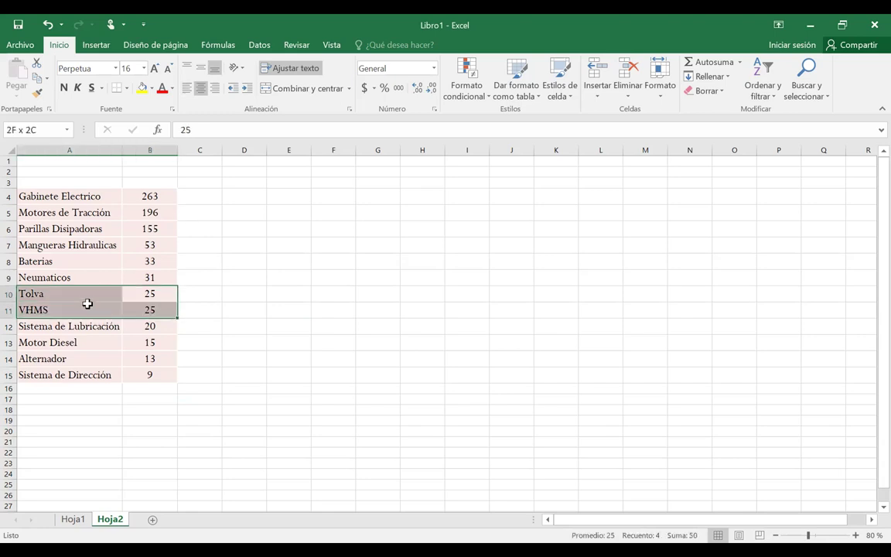
pyautogui.doubleClick(155, 310)
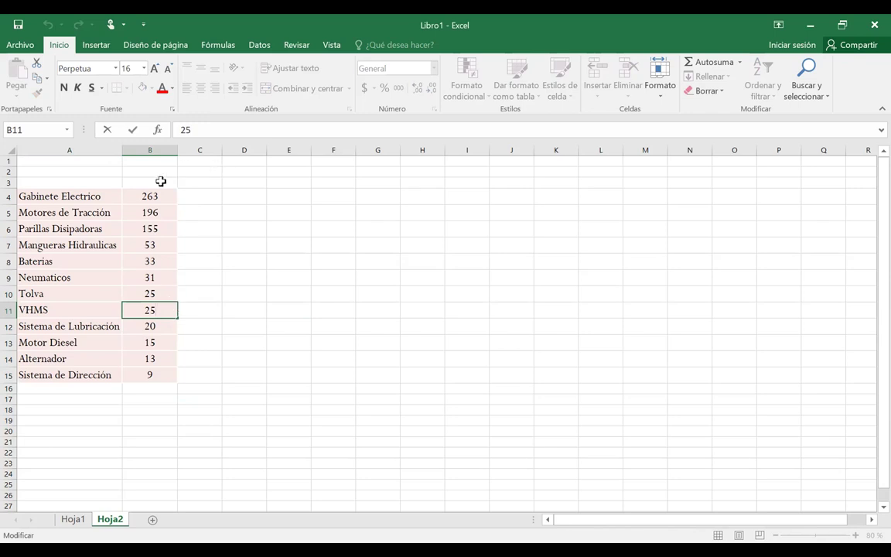
# Step: Enter the column headers Componentes in A3 and # de Fallas in B3
pyautogui.click(72, 182)
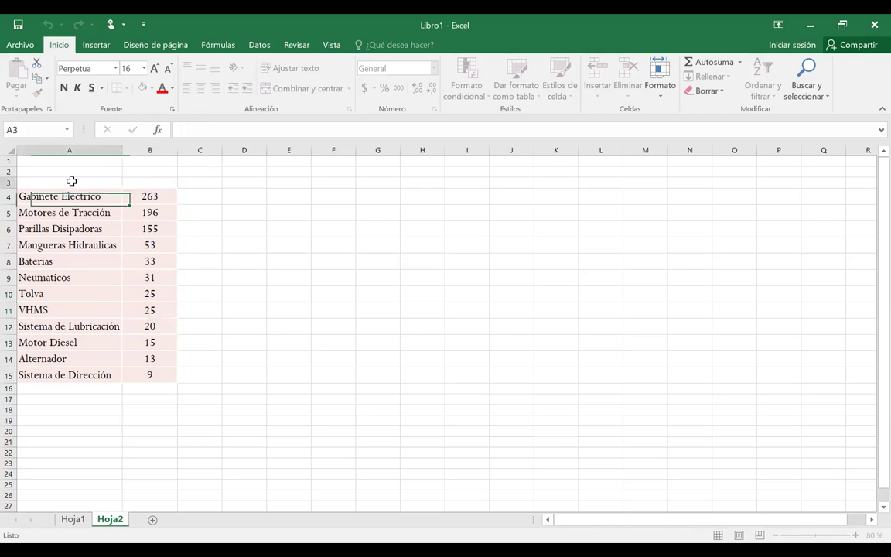
pyautogui.write('e')
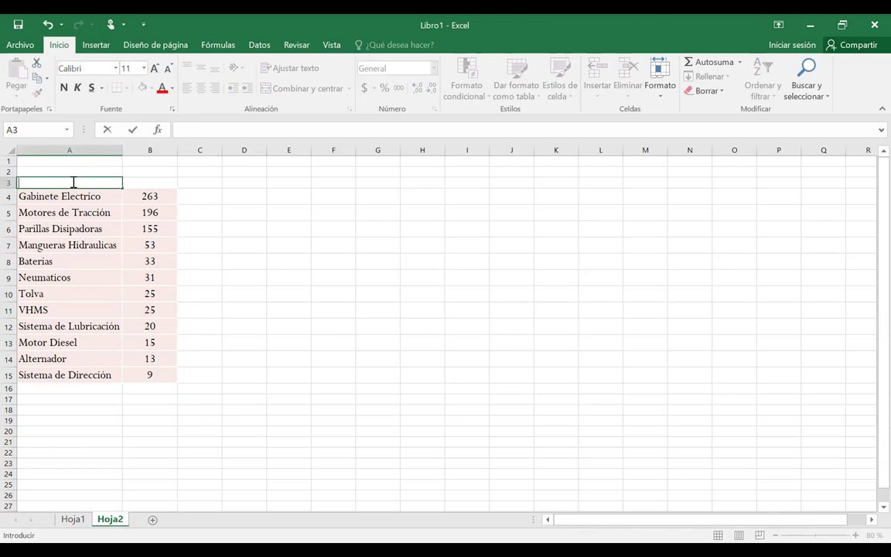
pyautogui.write('OMPONENTES')
pyautogui.press('Return')
pyautogui.click(80, 182)
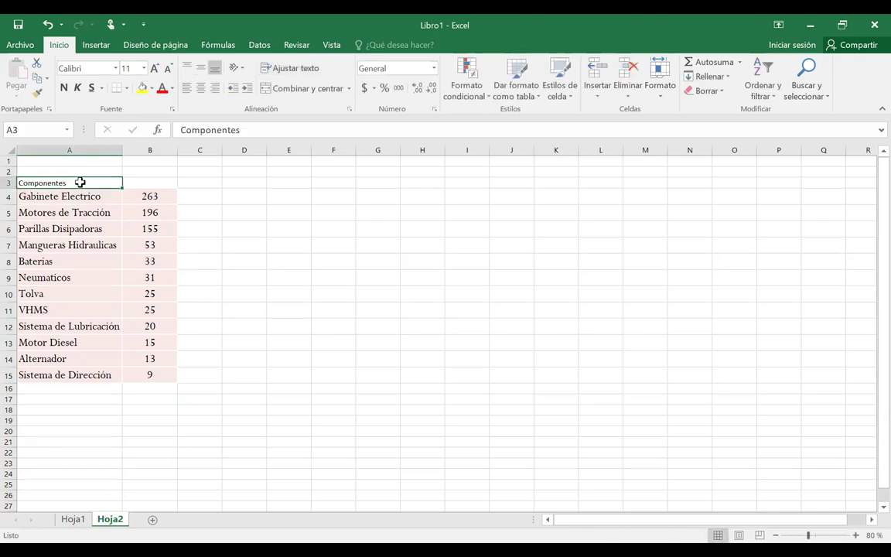
pyautogui.click(139, 182)
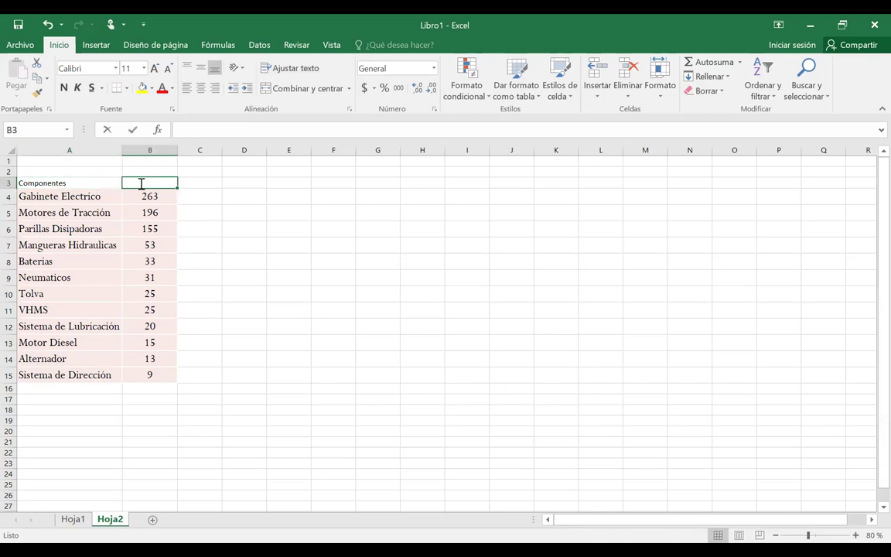
pyautogui.write('# de Fa')
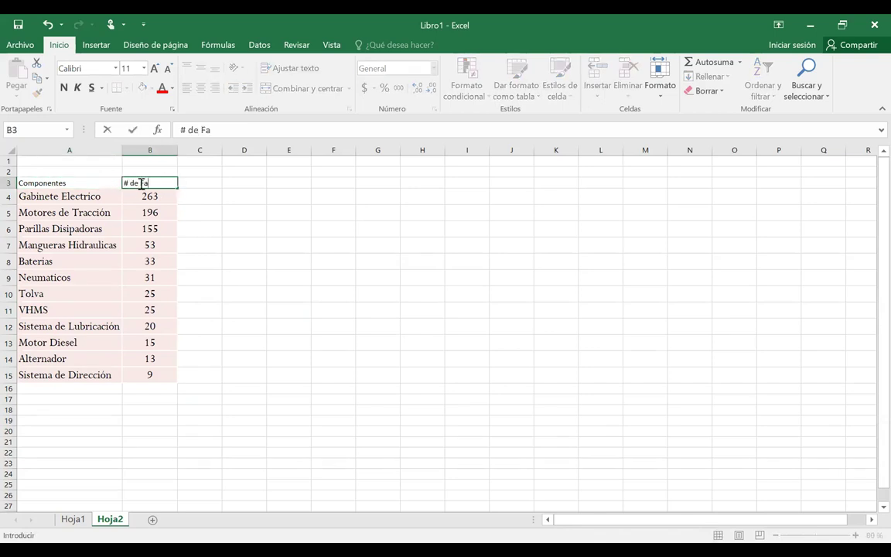
pyautogui.write('llas')
# Step: Label cell A16 below the component list as TOTAL
pyautogui.click(67, 388)
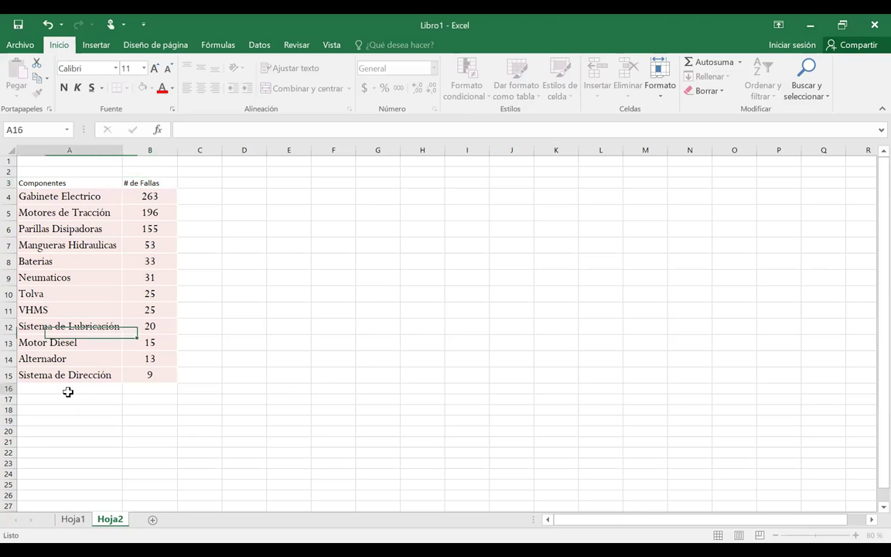
pyautogui.write('Total')
pyautogui.press('Return')
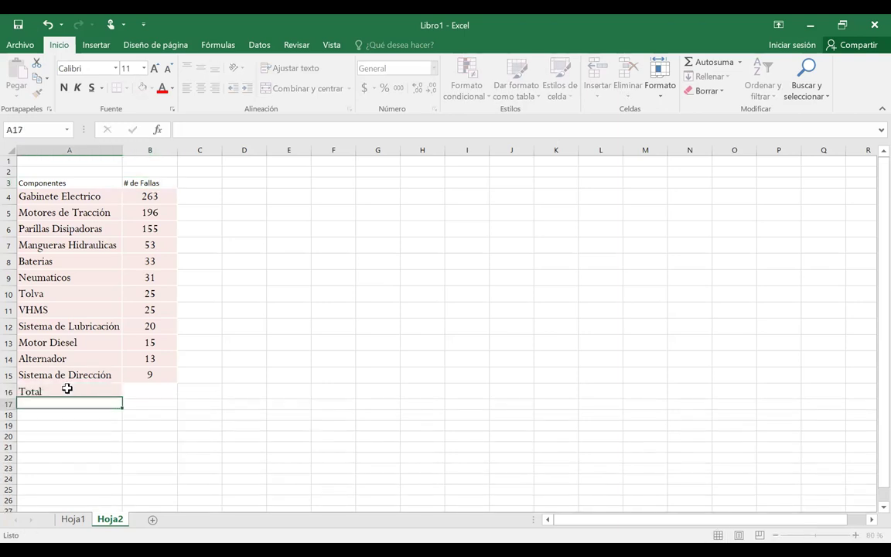
pyautogui.click(62, 391)
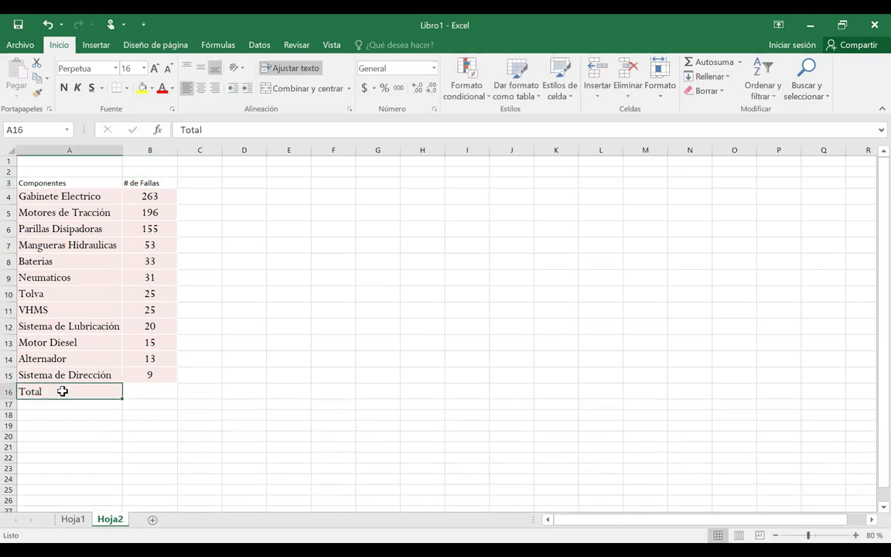
pyautogui.write('TOTAL')
# Step: Add up the failure counts of B4:B15 in cell B16 with the SUMA function
pyautogui.click(149, 388)
pyautogui.write('=SUMA(')
pyautogui.click(150, 195)
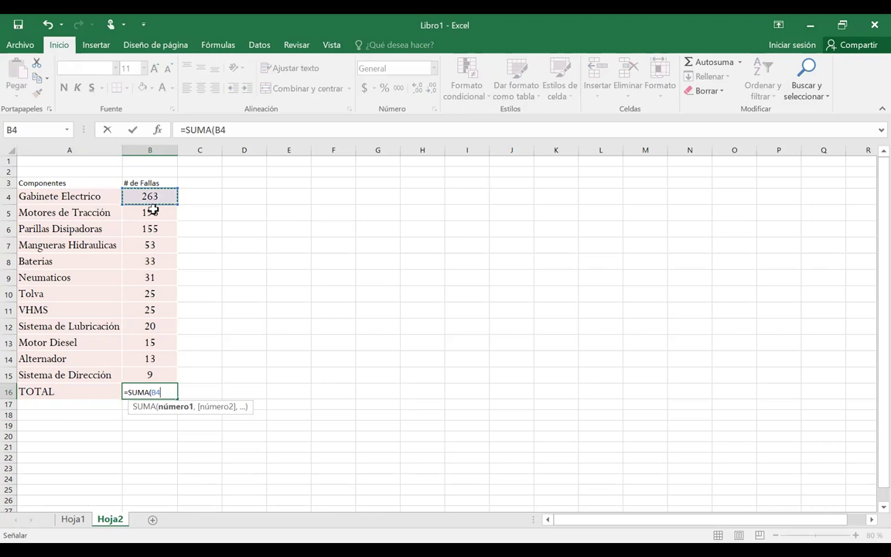
pyautogui.keyDown('shift'); pyautogui.click(135, 377); pyautogui.keyUp('shift')
pyautogui.press('Return')
pyautogui.click(132, 391)
# Step: Copy the cell formatting of B8 onto the total in B16
pyautogui.click(149, 260)
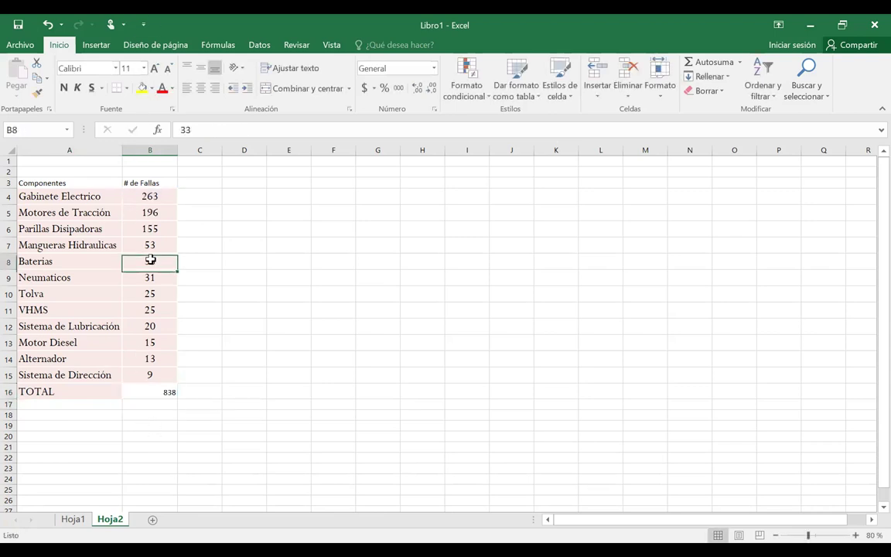
pyautogui.click(139, 392)
pyautogui.moveTo(151, 390)
pyautogui.mouseDown()
pyautogui.moveTo(84, 392)
pyautogui.moveTo(133, 390)
pyautogui.mouseUp()
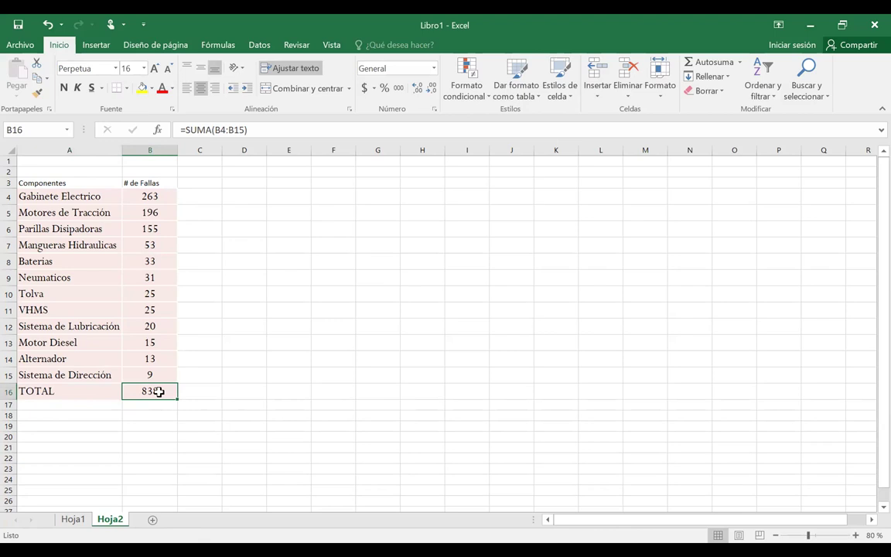
pyautogui.moveTo(147, 196); pyautogui.dragTo(151, 376)
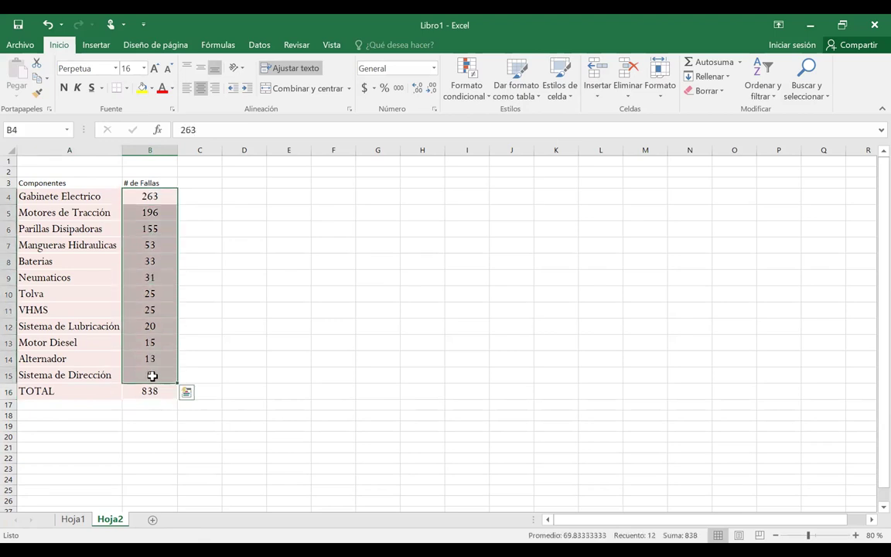
# Step: Enter the column header Porcentaje in C3
pyautogui.click(189, 183)
pyautogui.write('pOR')
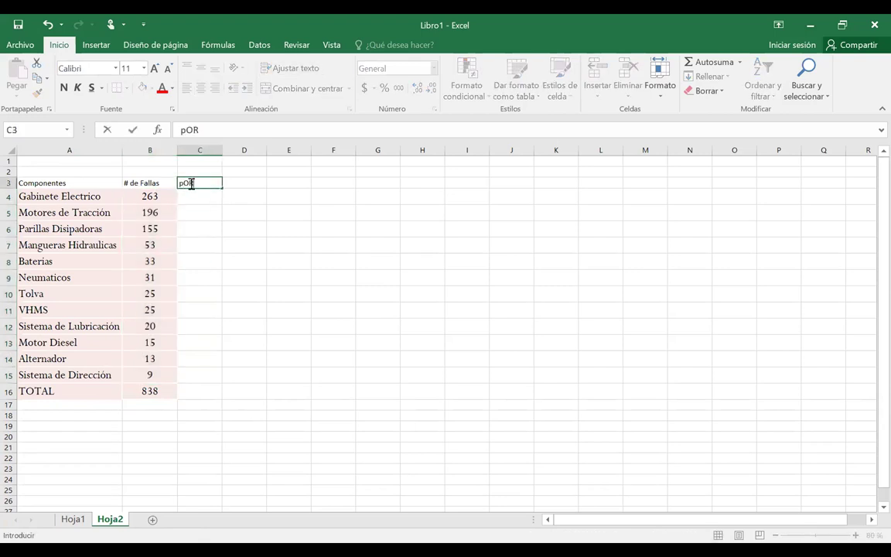
pyautogui.write('CENTAJE')
pyautogui.press('Return')
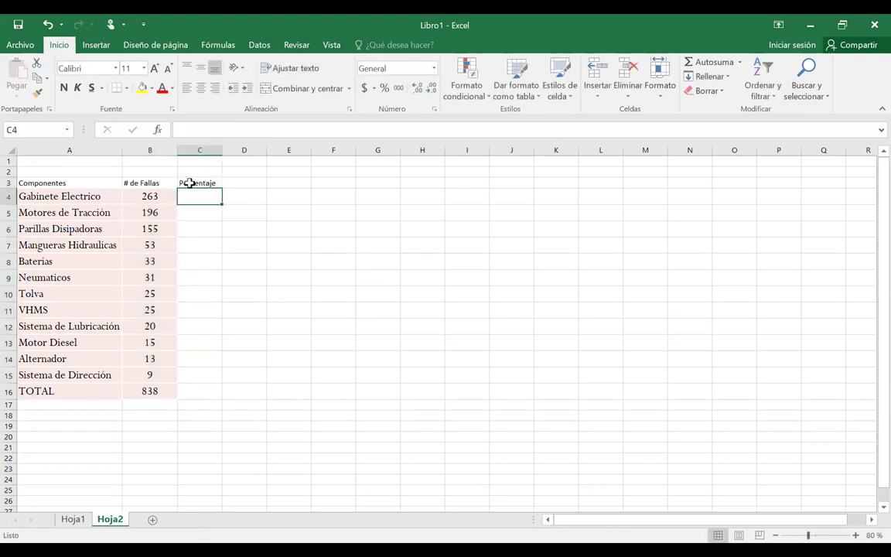
# Step: Format the headers in A3:C3 with yellow fill and centred 14-point text, and fit column C to its header
pyautogui.moveTo(202, 182); pyautogui.dragTo(99, 182)
pyautogui.click(142, 87)
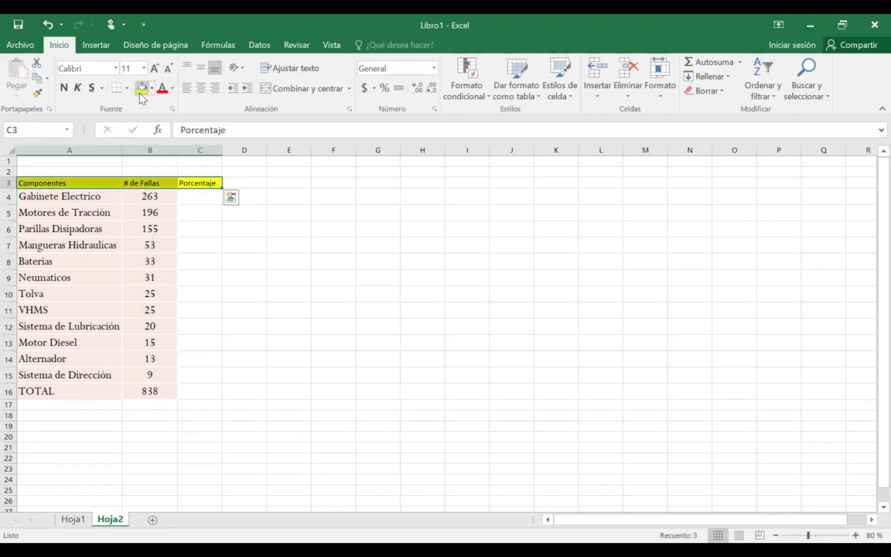
pyautogui.click(199, 68)
pyautogui.click(200, 88)
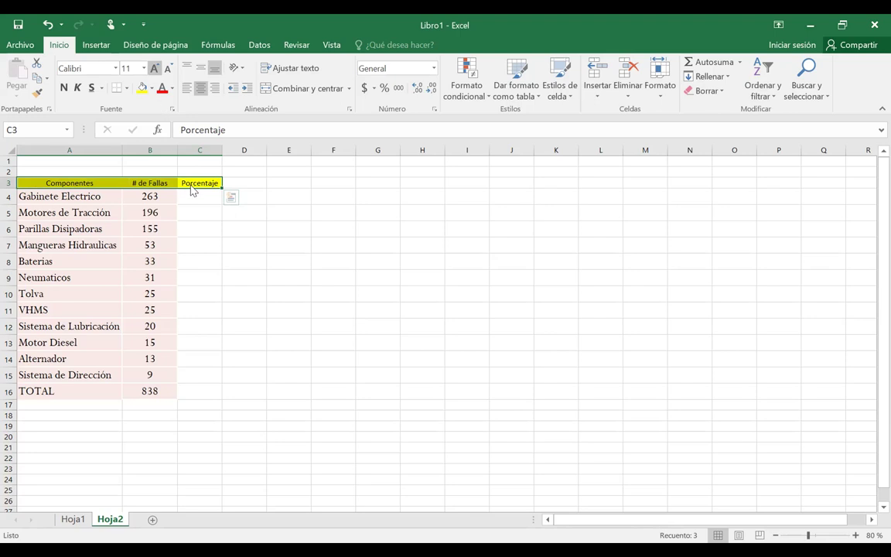
pyautogui.click(273, 261)
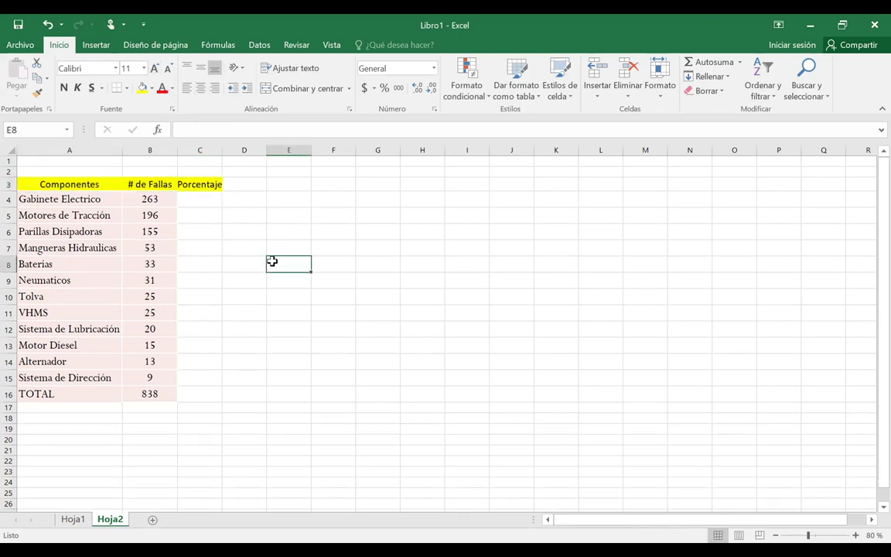
pyautogui.doubleClick(221, 151)
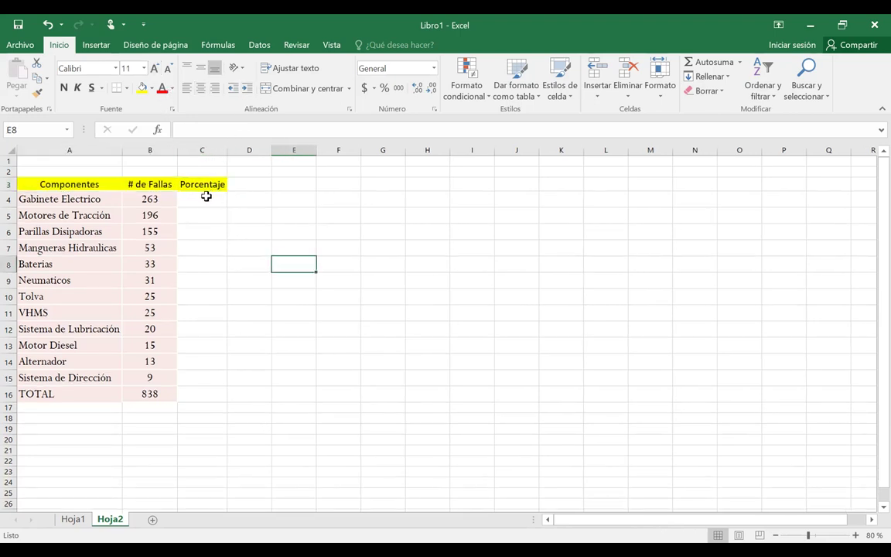
# Step: Apply all borders to the table range A3:C16
pyautogui.moveTo(184, 181); pyautogui.dragTo(92, 394)
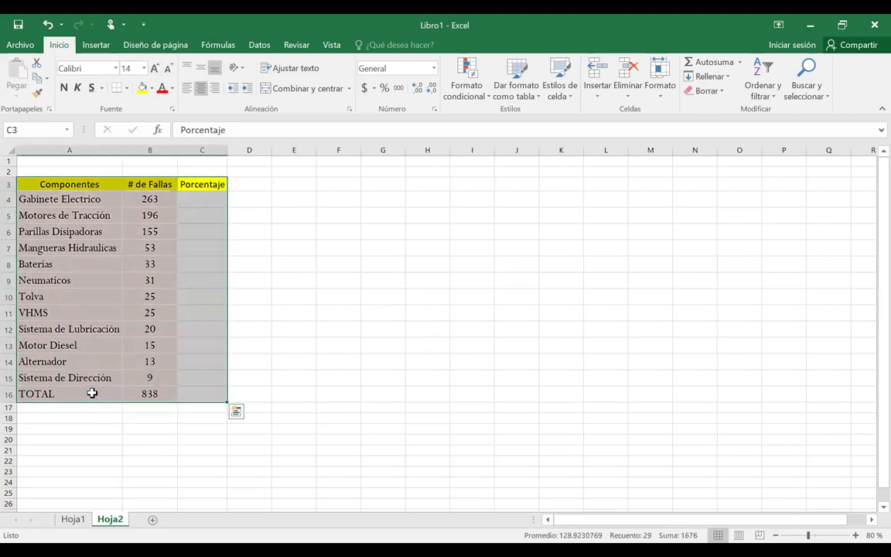
pyautogui.click(127, 87)
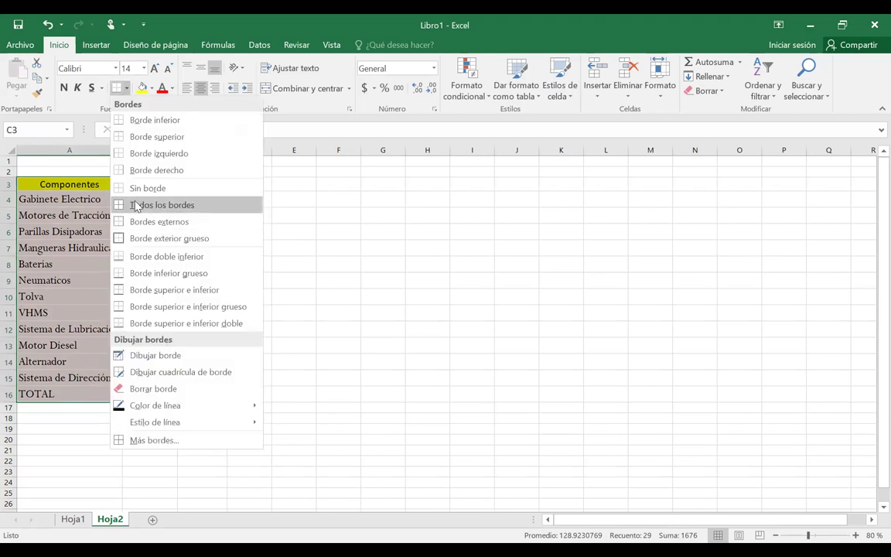
pyautogui.click(227, 202)
# Step: Enter the formula =B4/B16 in C4 to divide Gabinete Electrico's failures by the total
pyautogui.click(212, 199)
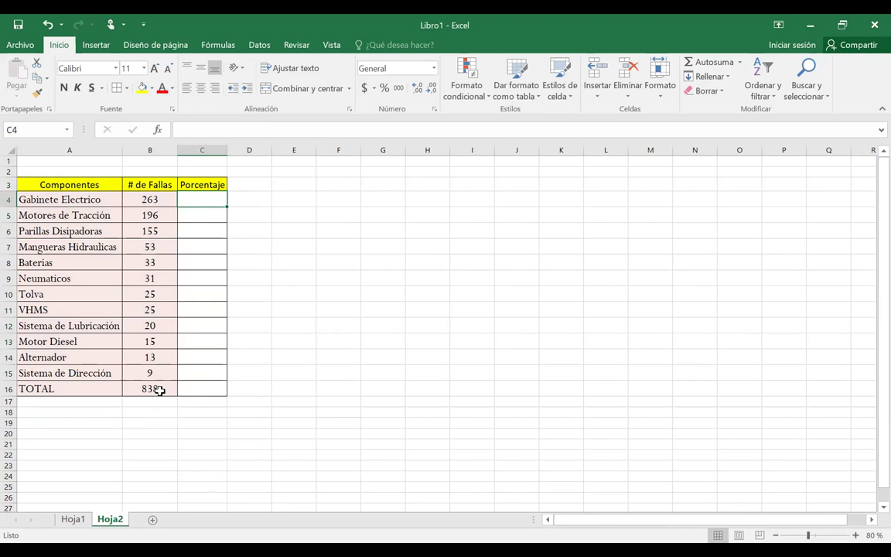
pyautogui.write('=')
pyautogui.click(143, 201)
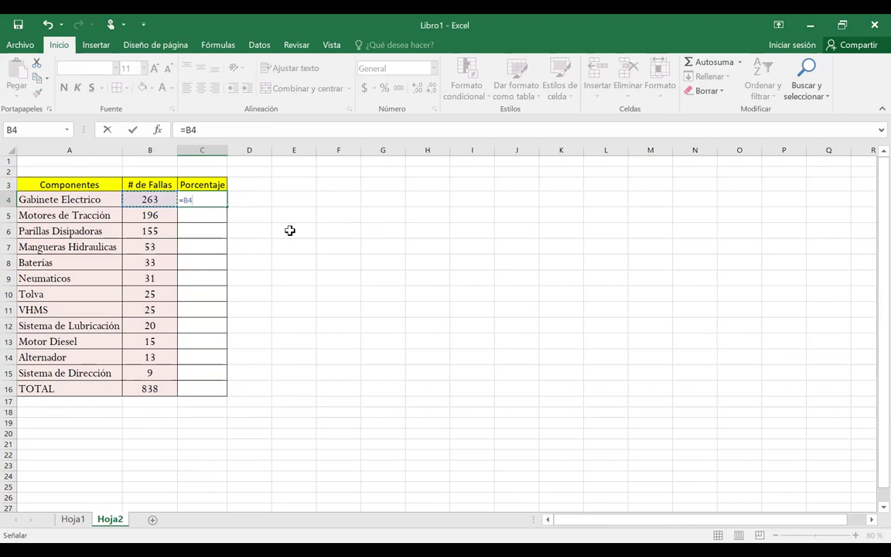
pyautogui.write('/')
pyautogui.click(162, 388)
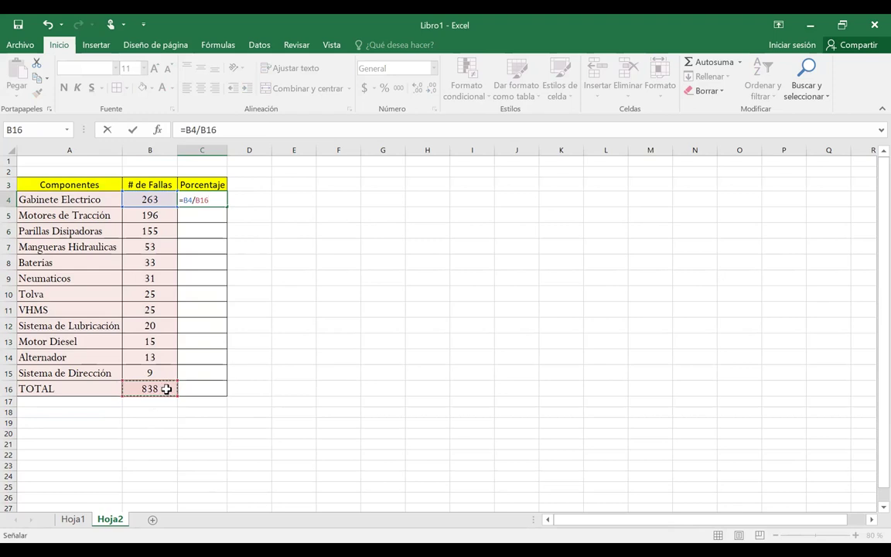
pyautogui.press('Return')
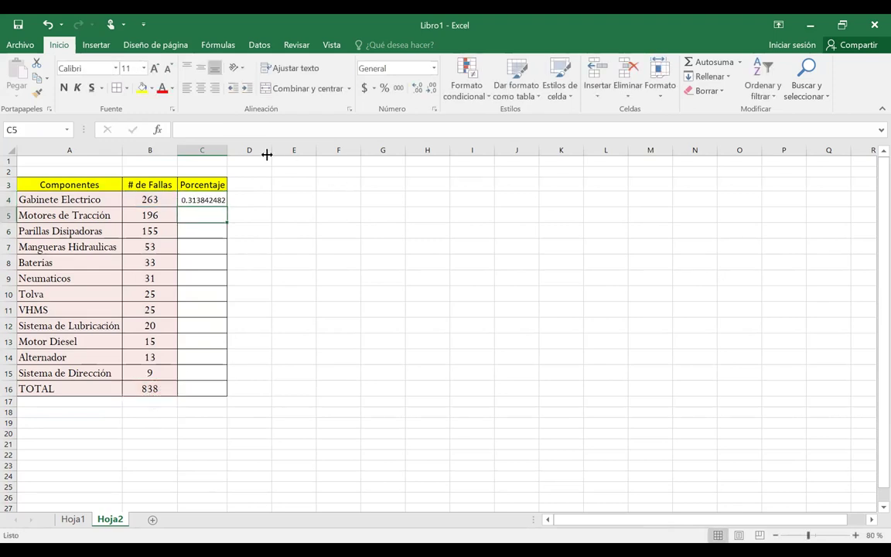
# Step: Format C4 as a percentage with two decimal places and centre it
pyautogui.click(200, 200)
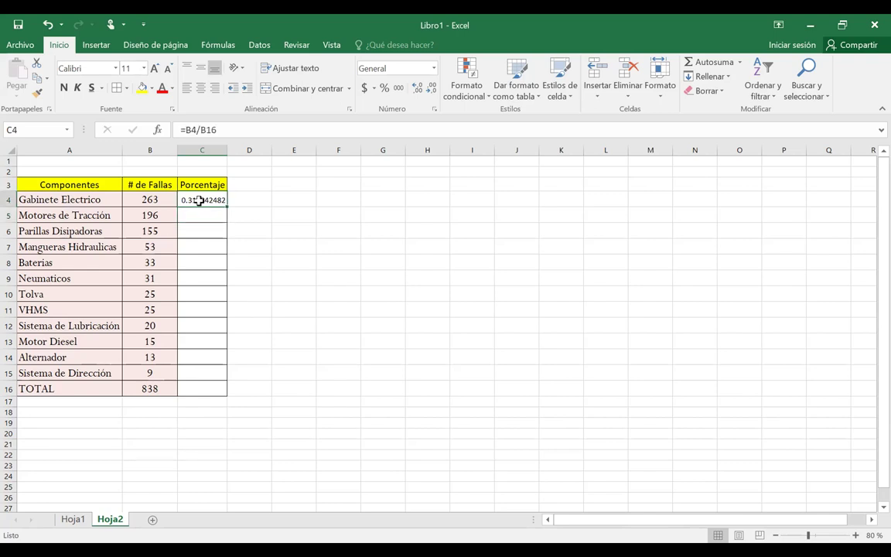
pyautogui.click(384, 90)
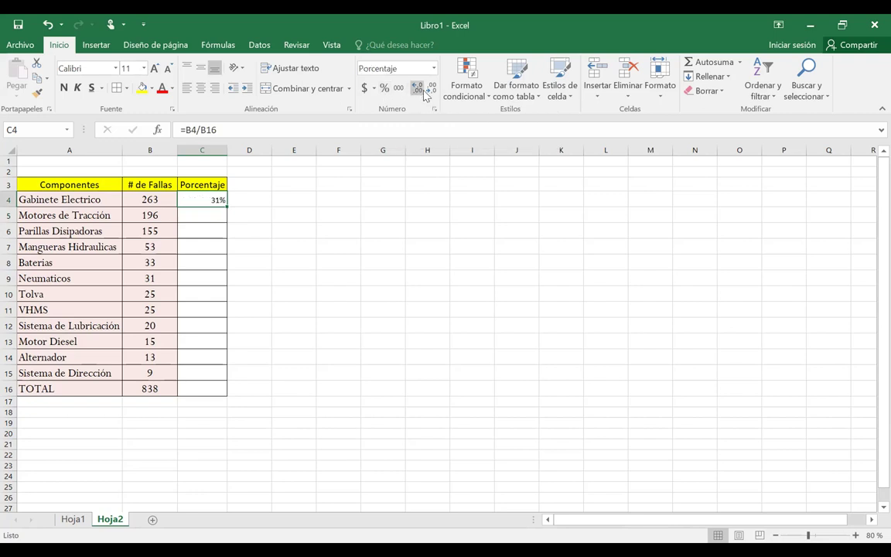
pyautogui.click(416, 89)
pyautogui.click(416, 90)
pyautogui.click(283, 232)
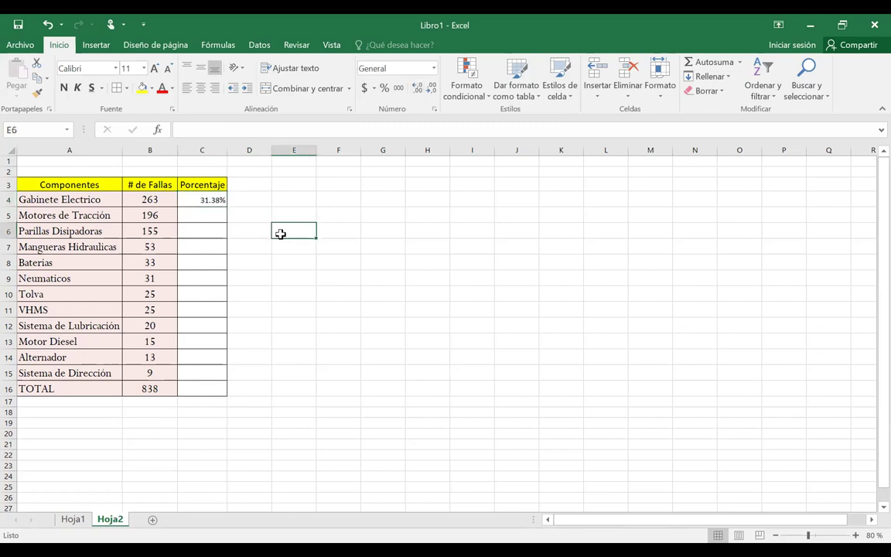
pyautogui.click(210, 200)
pyautogui.click(201, 88)
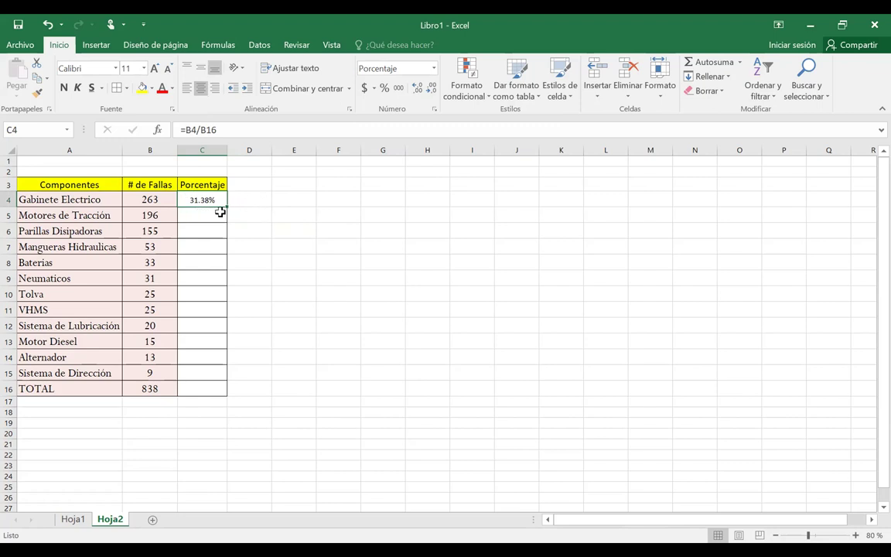
# Step: Try to fill the relative formula from C4 down to C15 and inspect its divisor reference
pyautogui.moveTo(227, 207); pyautogui.dragTo(216, 374)
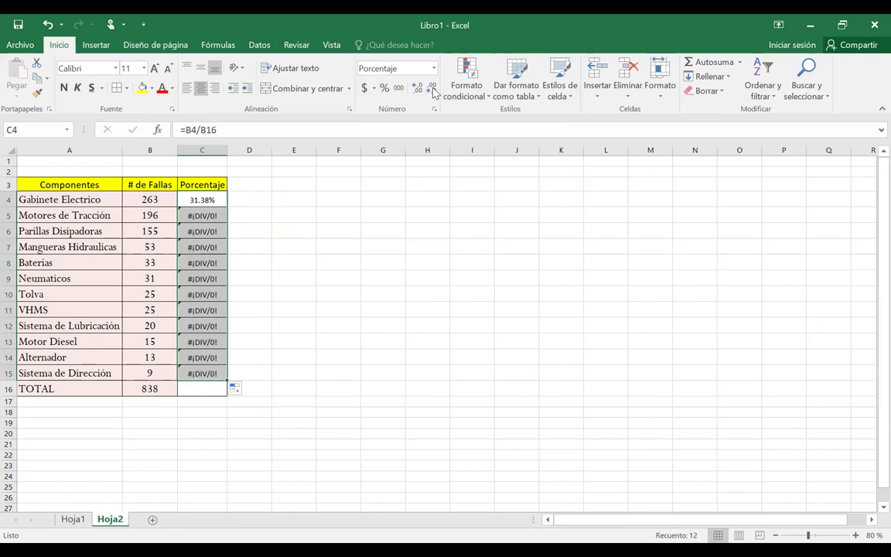
pyautogui.click(207, 195)
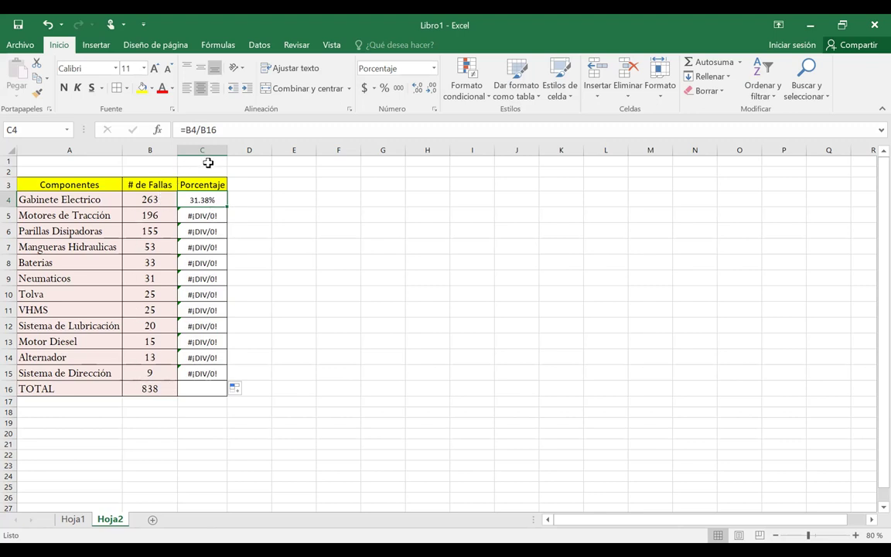
pyautogui.moveTo(201, 132); pyautogui.dragTo(225, 129)
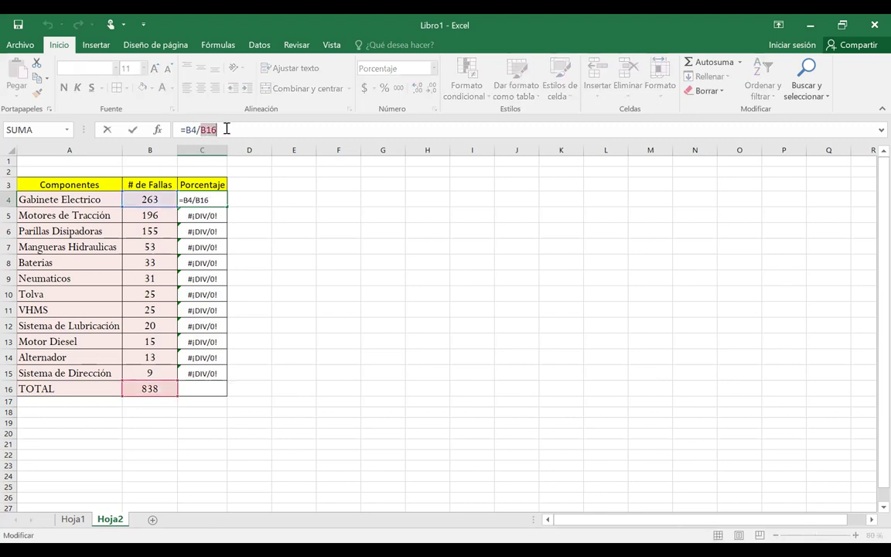
pyautogui.click(202, 232)
pyautogui.hotkey('ctrl', 'z')
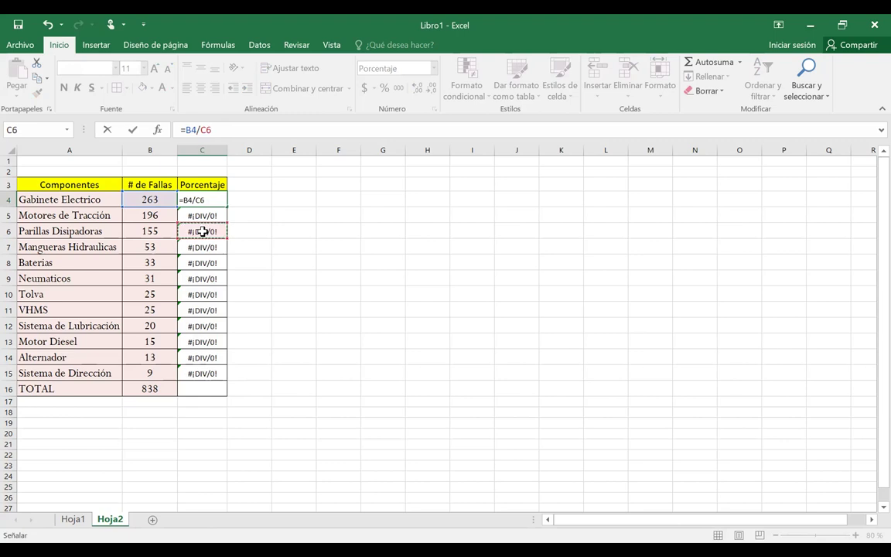
pyautogui.press('Return')
# Step: Redirect the divisor in the C5 and C6 formulas to the total in B16
pyautogui.doubleClick(199, 216)
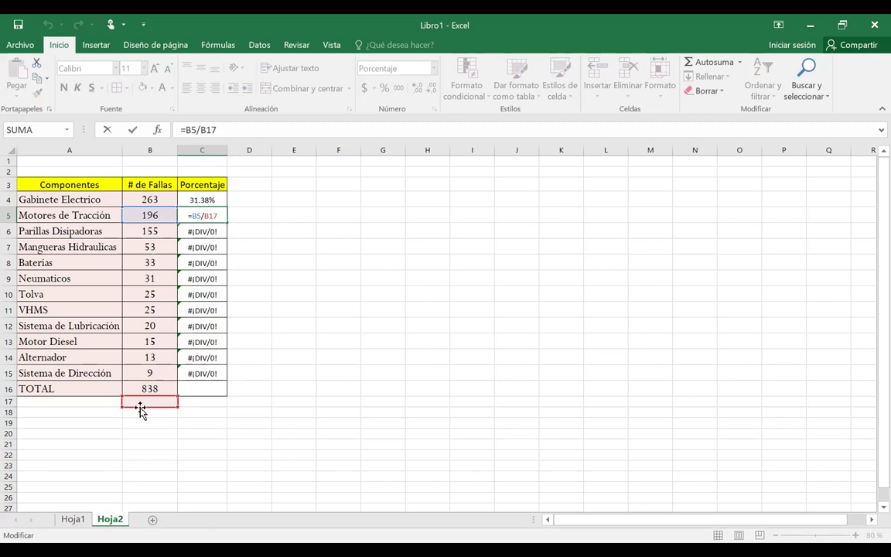
pyautogui.moveTo(141, 410); pyautogui.dragTo(141, 394)
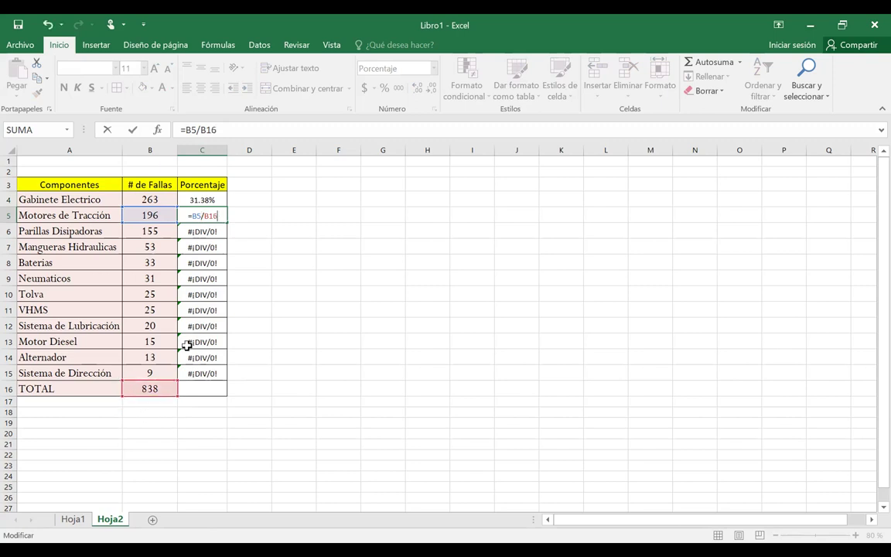
pyautogui.press('Return')
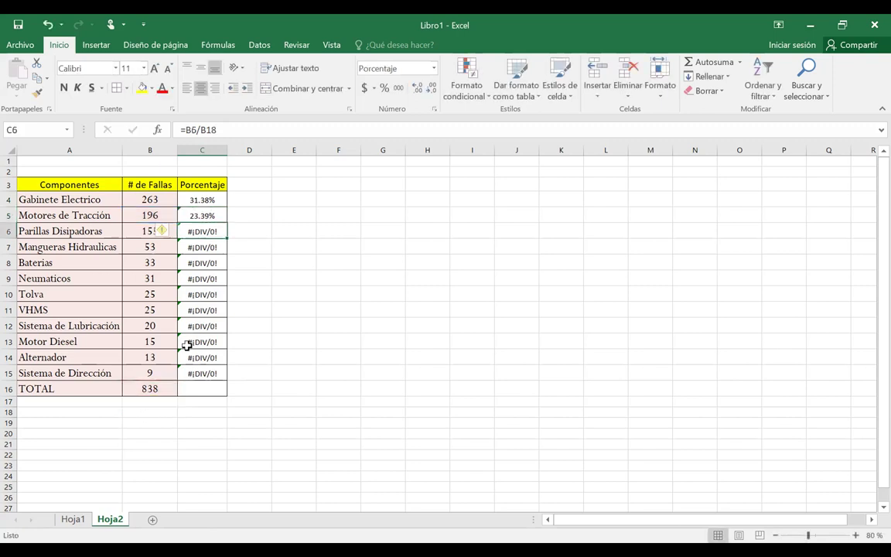
pyautogui.doubleClick(217, 230)
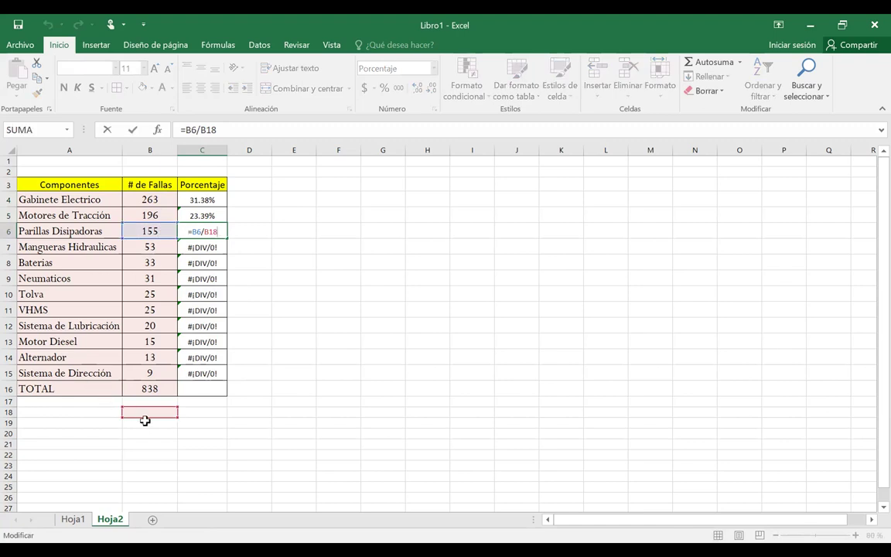
pyautogui.moveTo(147, 421); pyautogui.dragTo(149, 389)
pyautogui.press('Return')
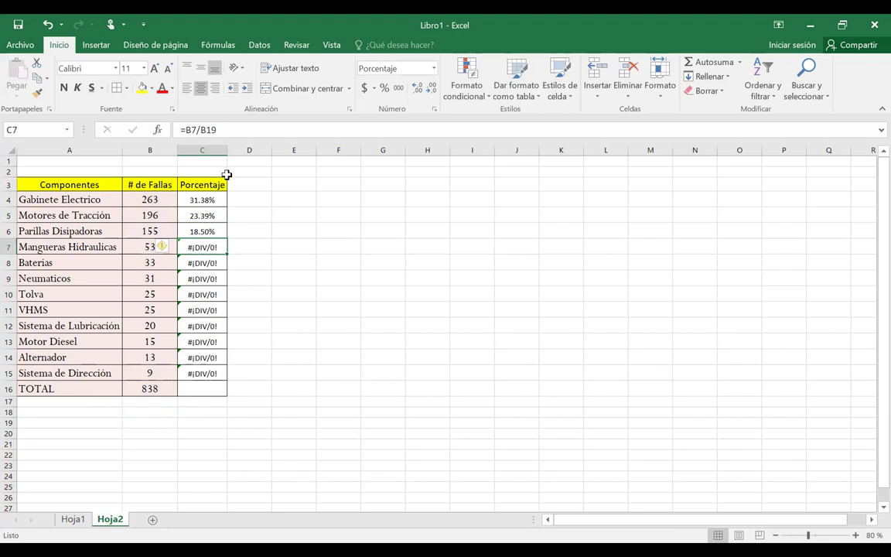
# Step: Make the divisor absolute in C4 with =B4/$B$16 and fill the formula down to C15
pyautogui.doubleClick(206, 199)
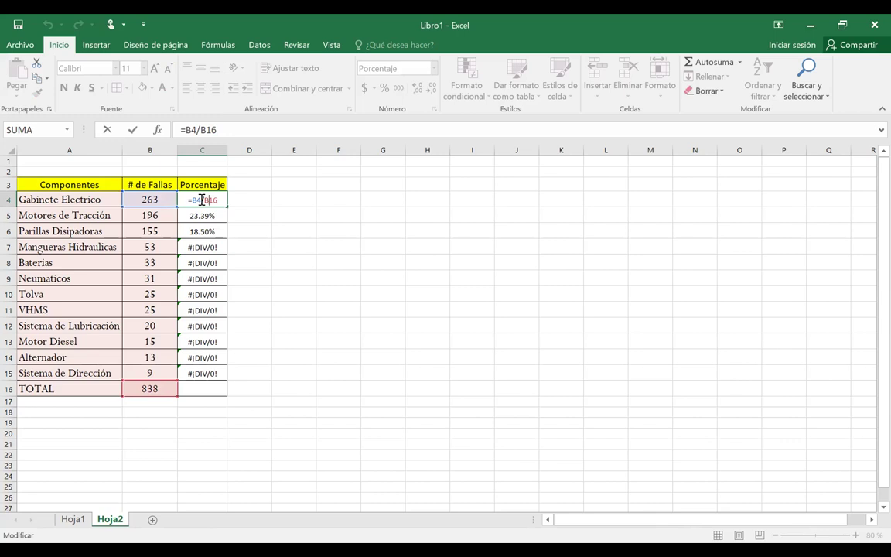
pyautogui.click(202, 130)
pyautogui.write('$B')
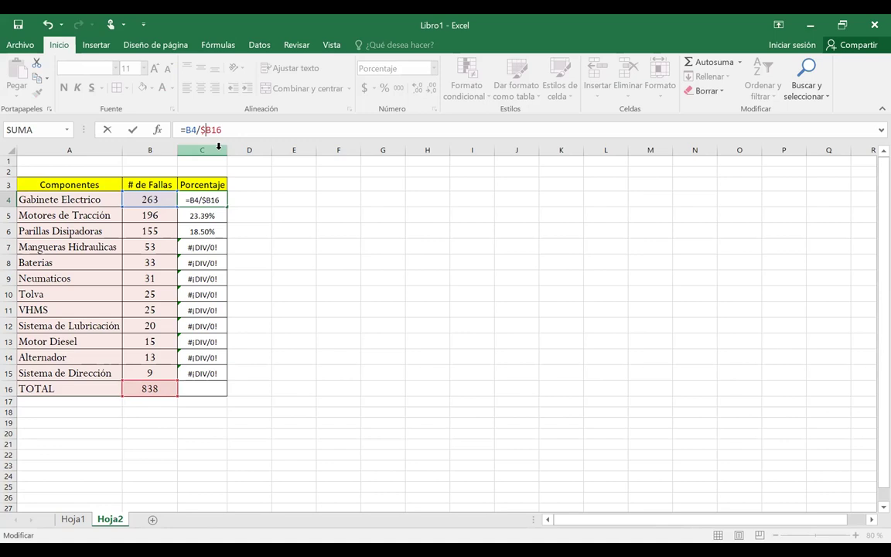
pyautogui.write('$')
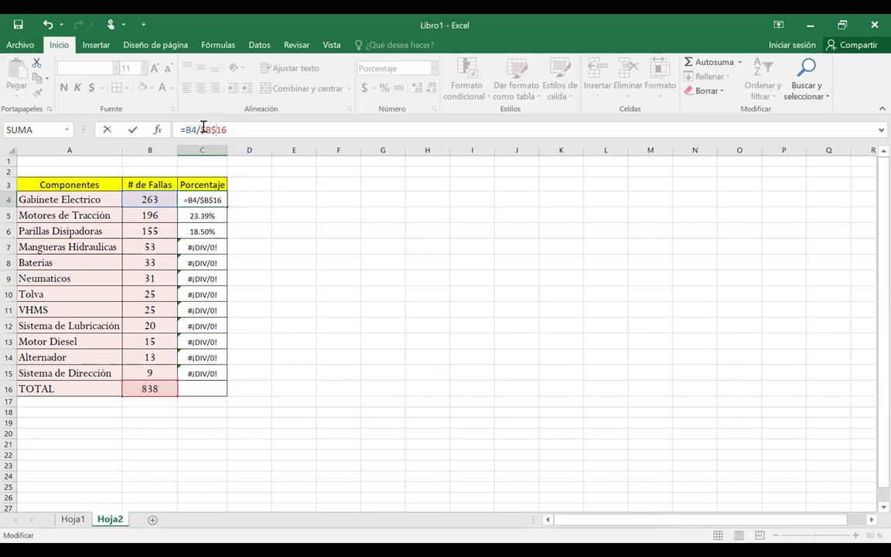
pyautogui.press('BackSpace')
pyautogui.click(206, 130)
pyautogui.press('BackSpace')
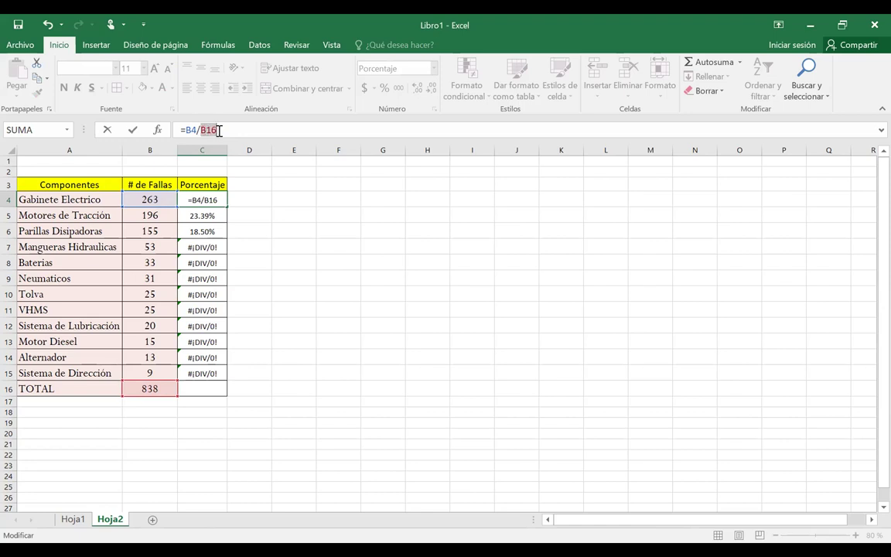
pyautogui.press('F4')
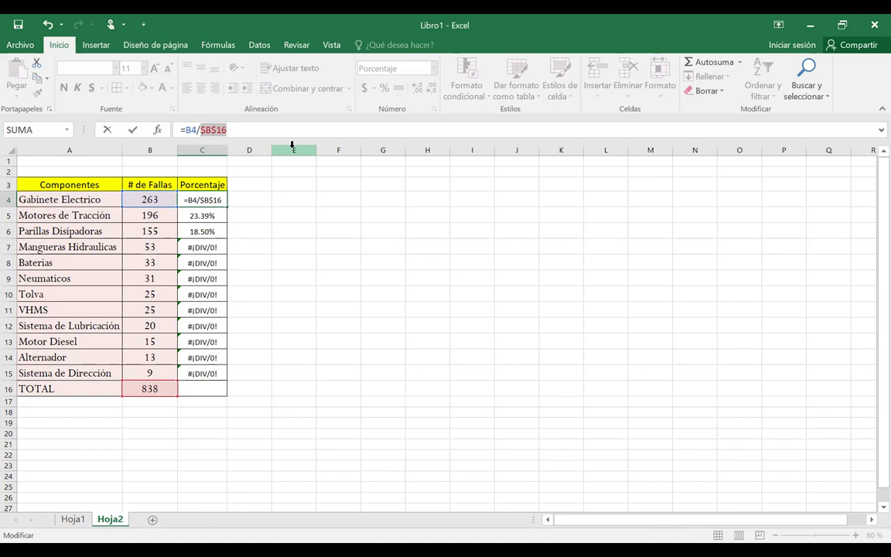
pyautogui.press('Return')
pyautogui.click(213, 199)
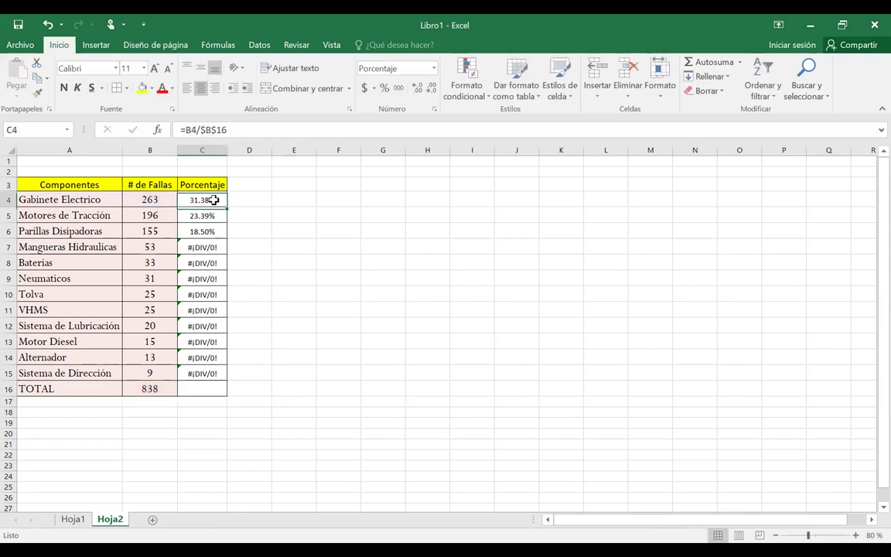
pyautogui.moveTo(227, 207); pyautogui.dragTo(207, 384)
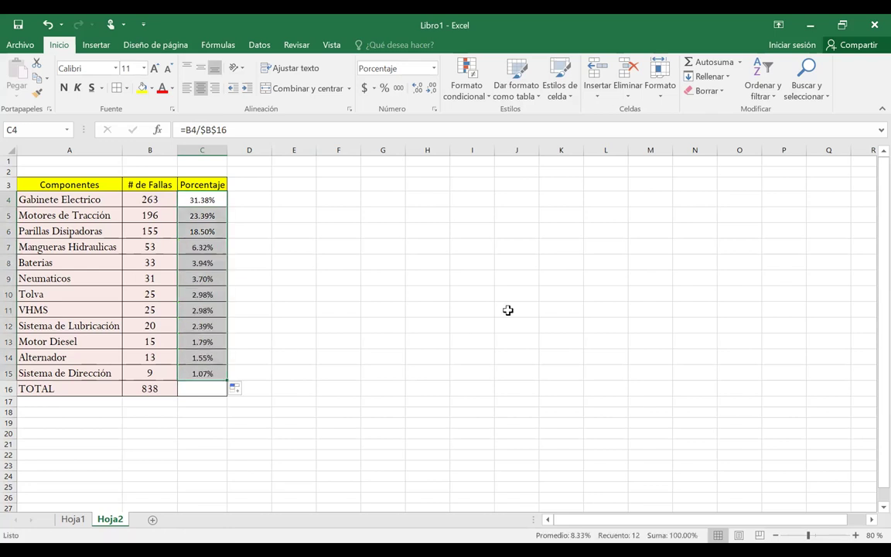
# Step: Check the cell references in the percentage formulas of C14 and C10
pyautogui.doubleClick(206, 359)
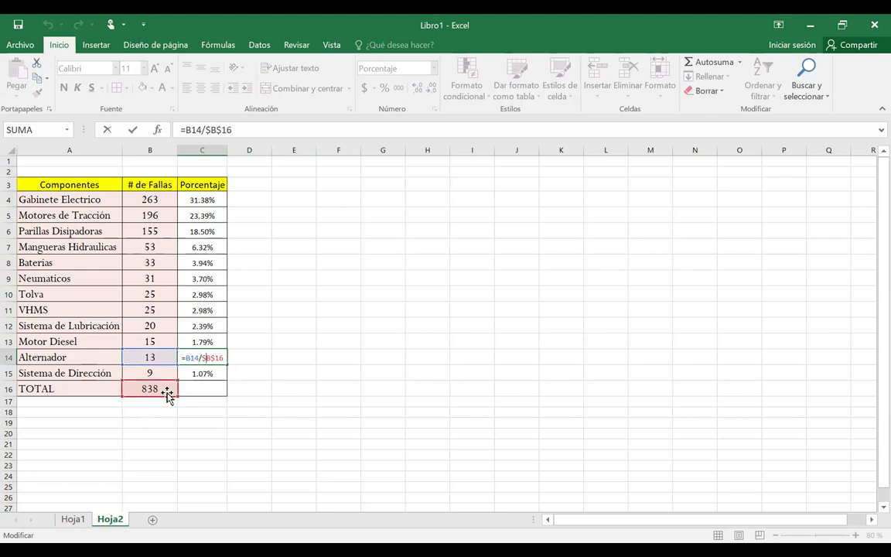
pyautogui.click(208, 342)
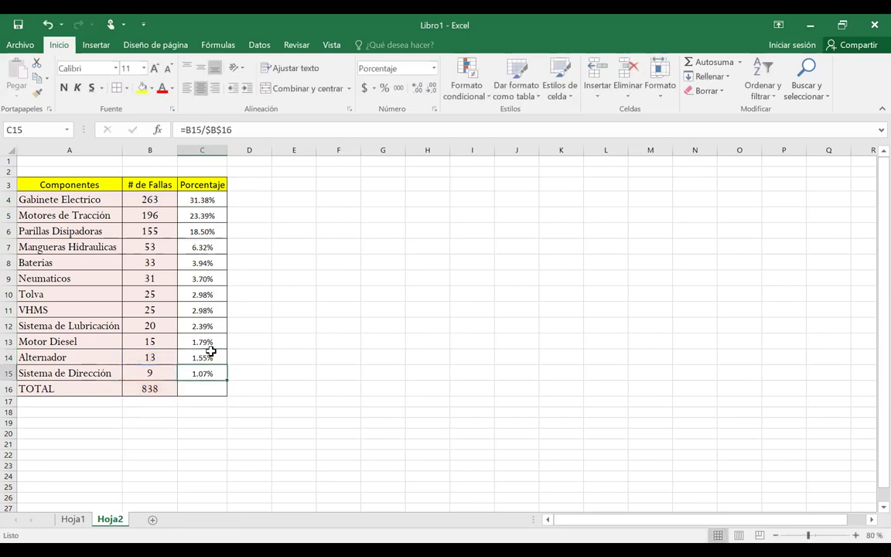
pyautogui.click(189, 295)
pyautogui.doubleClick(190, 294)
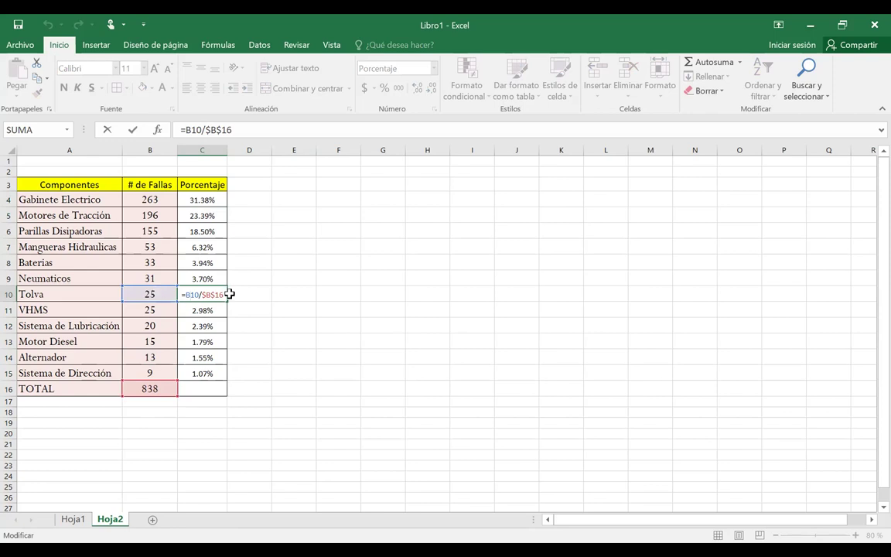
pyautogui.press('Return')
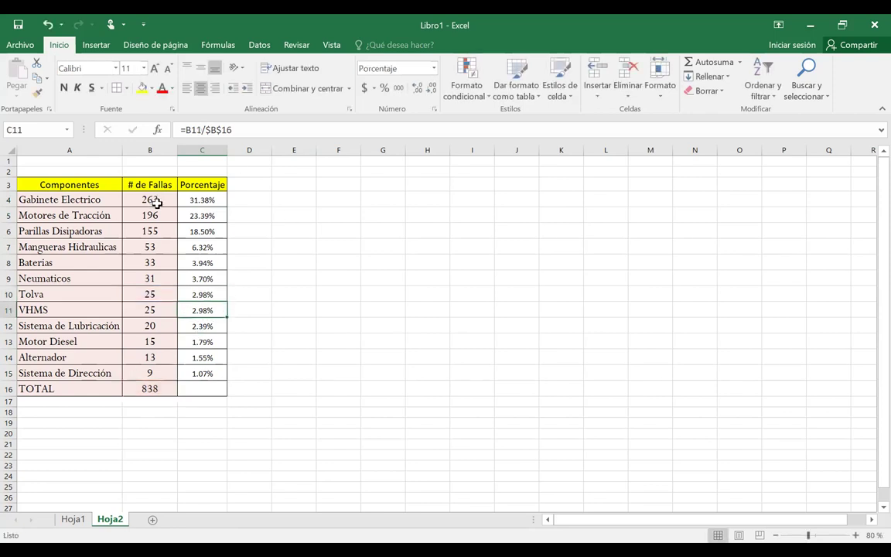
# Step: Enter the column header Acumulado in D3 and fit column D to it
pyautogui.click(259, 183)
pyautogui.write('Acumulado')
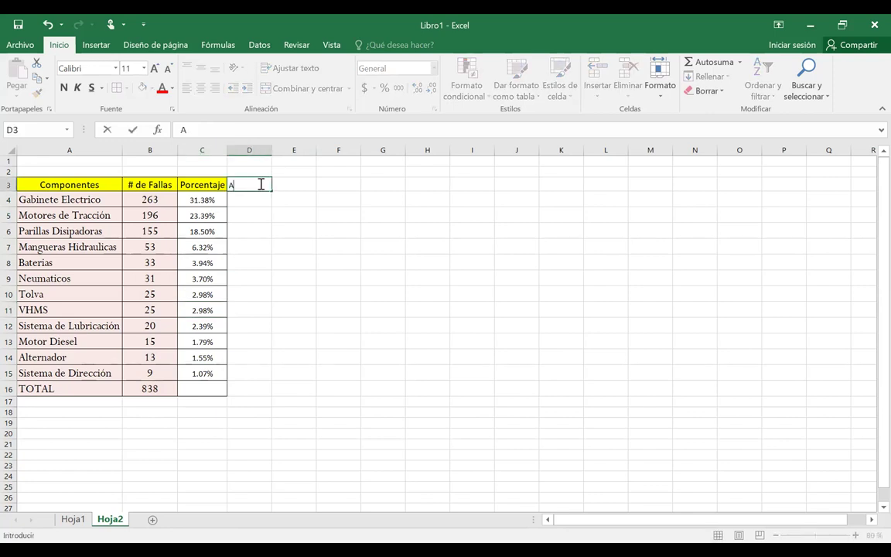
pyautogui.click(250, 199)
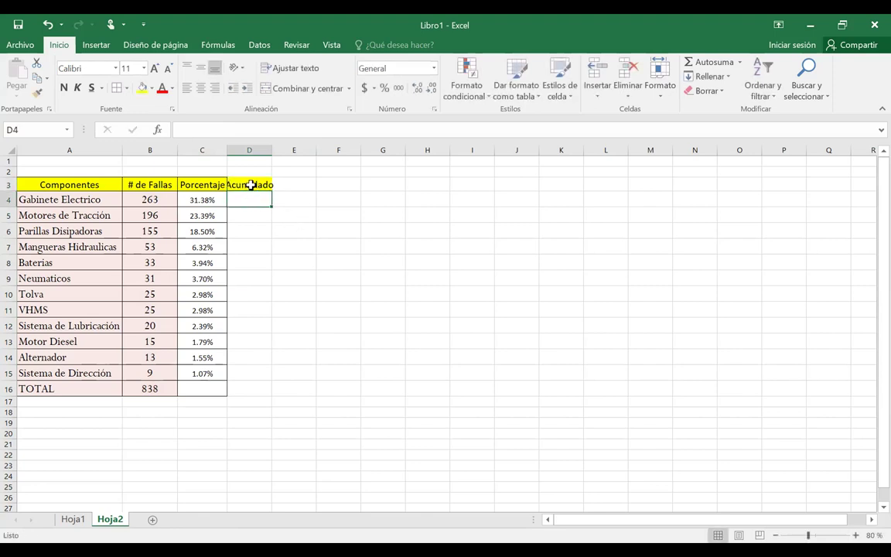
pyautogui.doubleClick(270, 148)
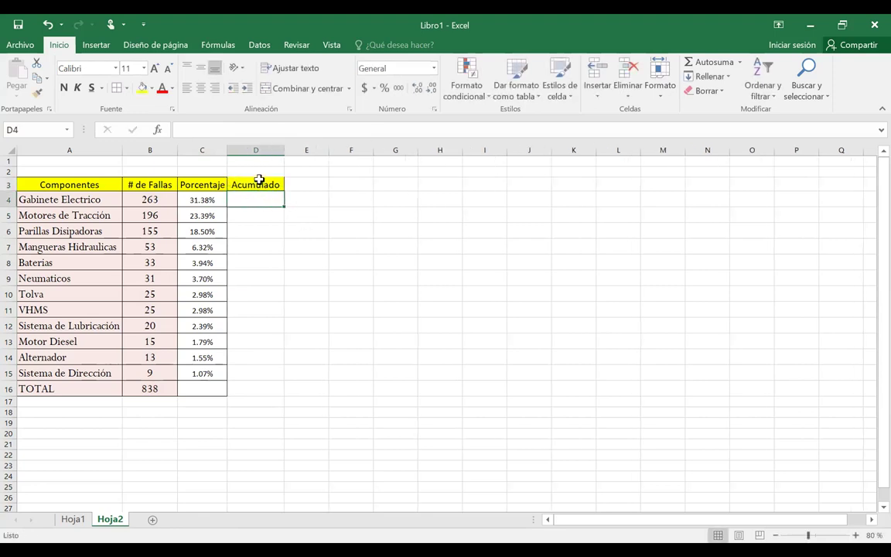
# Step: Enter the formula =C4 in D4 to start the cumulative percentage
pyautogui.write('=')
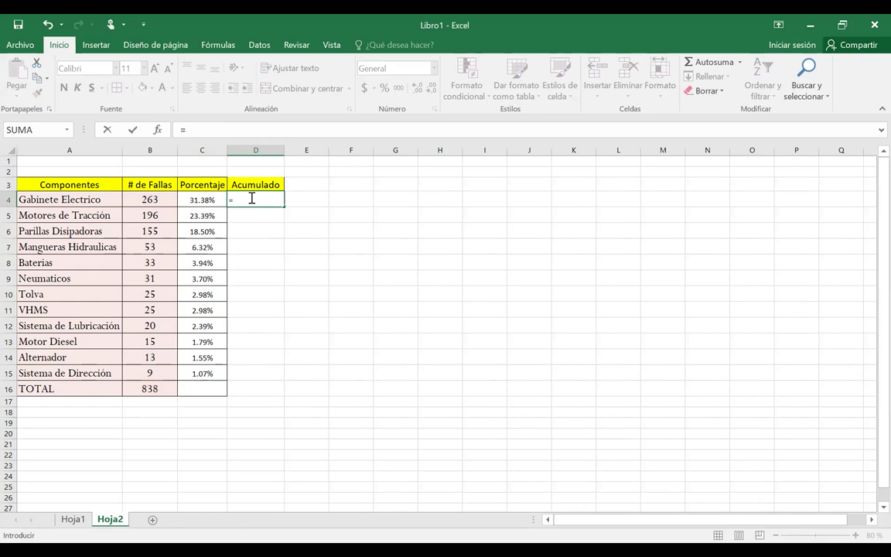
pyautogui.click(205, 200)
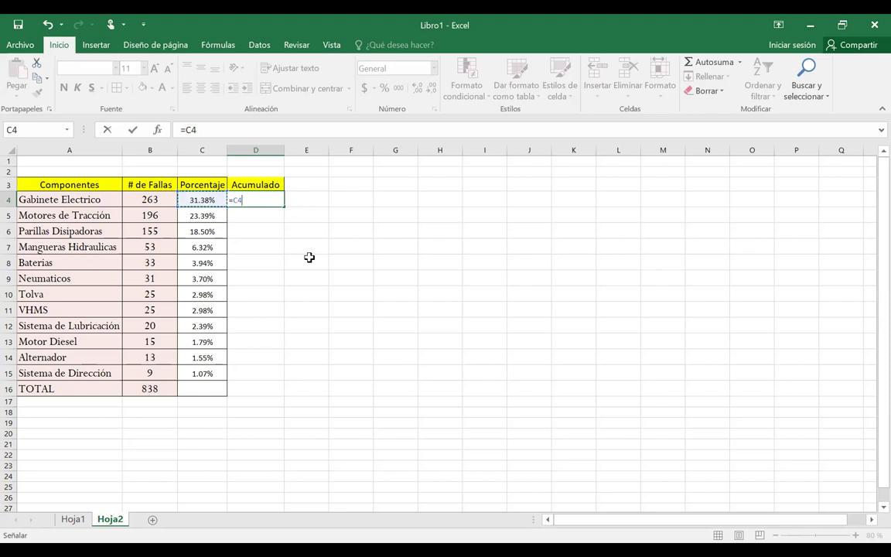
pyautogui.press('Return')
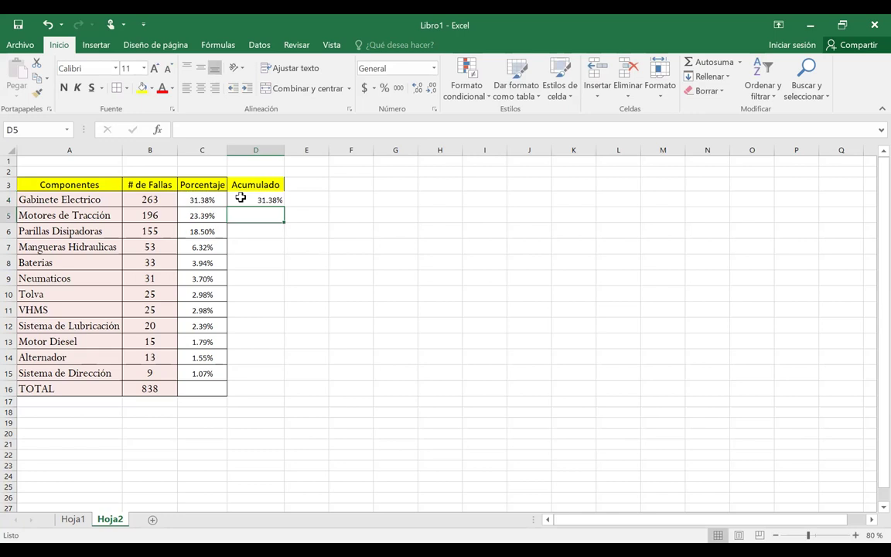
# Step: Copy the formatting of the Porcentaje cells C4:C16 onto the Acumulado cells D4:D16
pyautogui.moveTo(205, 199); pyautogui.dragTo(199, 389)
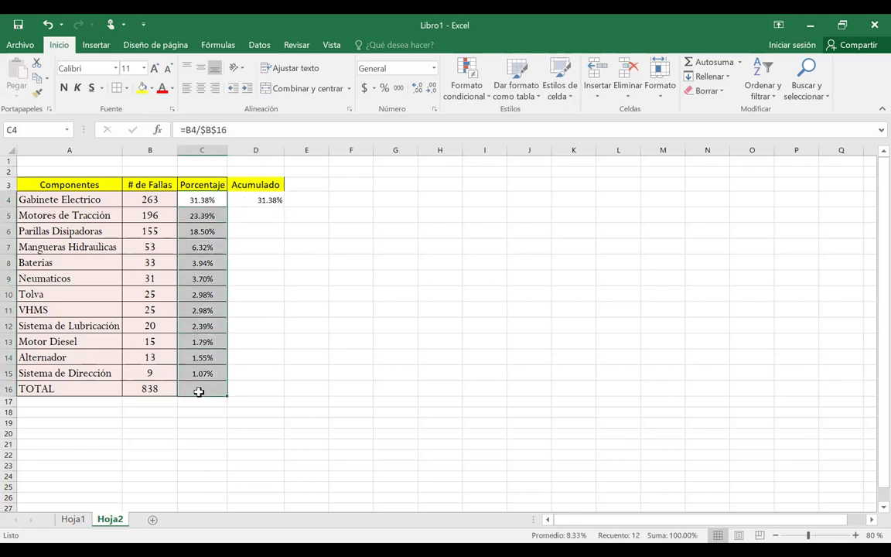
pyautogui.click(36, 91)
pyautogui.moveTo(257, 200)
pyautogui.mouseDown()
pyautogui.moveTo(272, 310)
pyautogui.moveTo(269, 389)
pyautogui.mouseUp()
# Step: Enter the formula =C5+D4 in D5 to accumulate the percentage of Motores de Tracción
pyautogui.click(253, 213)
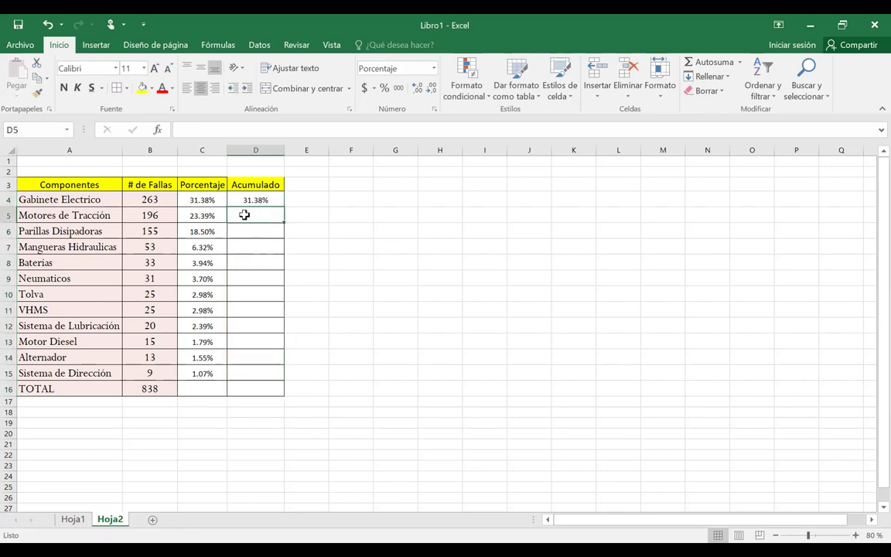
pyautogui.write('=')
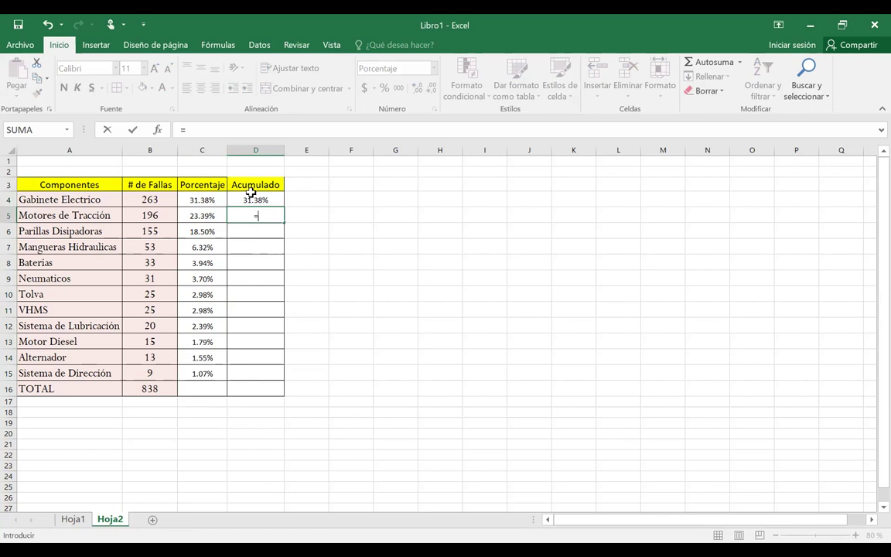
pyautogui.click(221, 218)
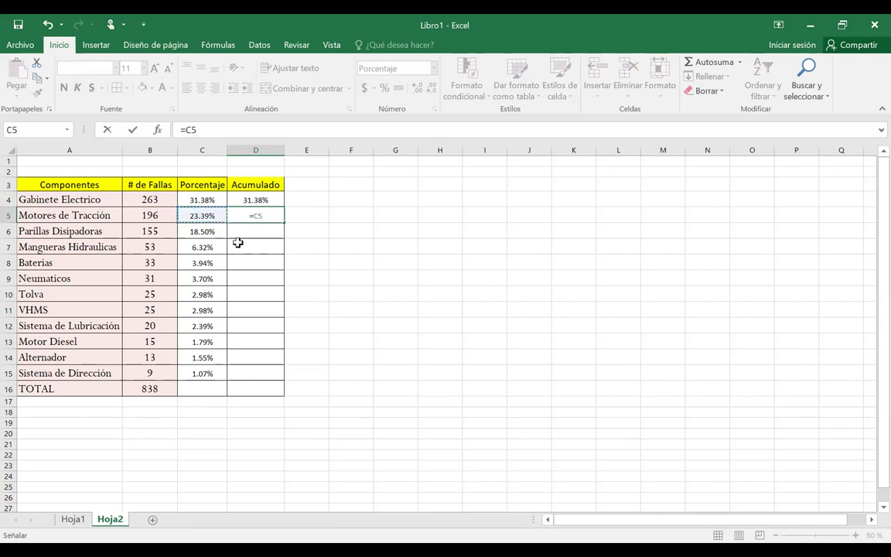
pyautogui.write('+')
pyautogui.click(269, 199)
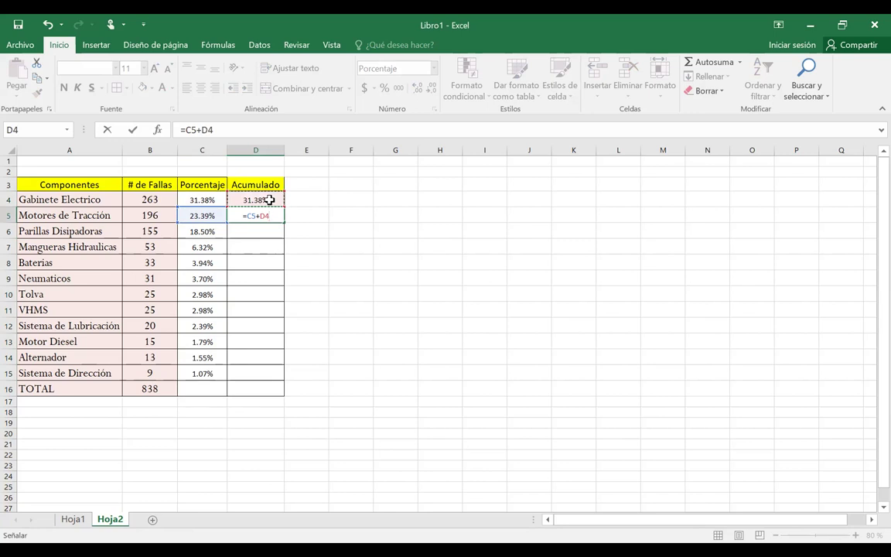
pyautogui.press('Return')
# Step: Try a SUMA formula in D6 to accumulate the percentages of the first three components
pyautogui.write('=')
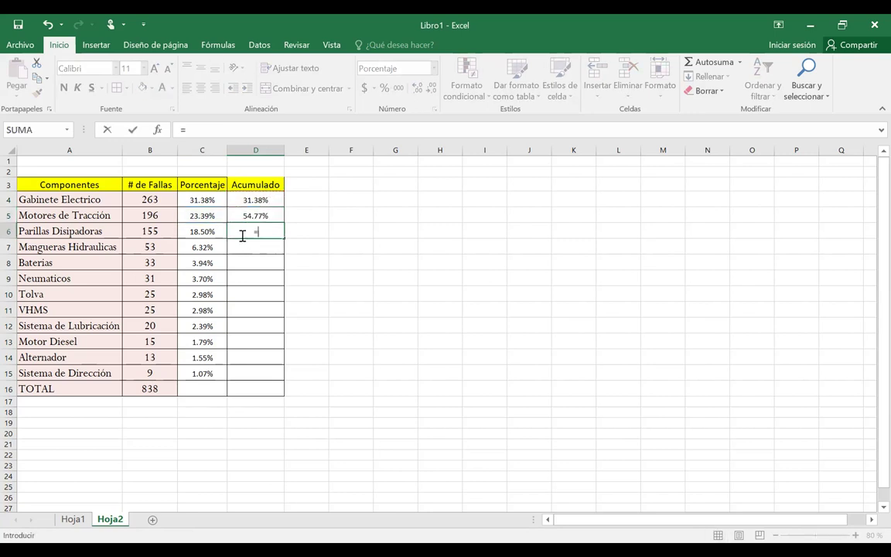
pyautogui.click(210, 201)
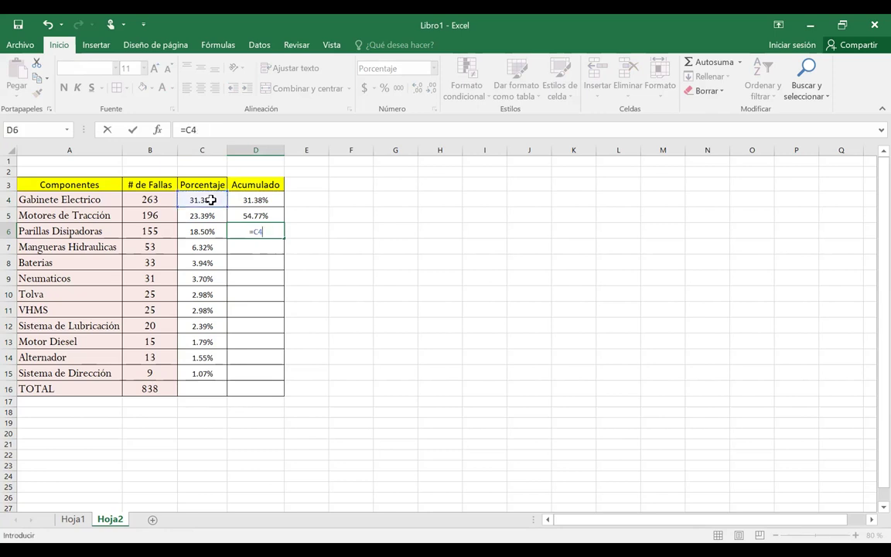
pyautogui.press('BackSpace')
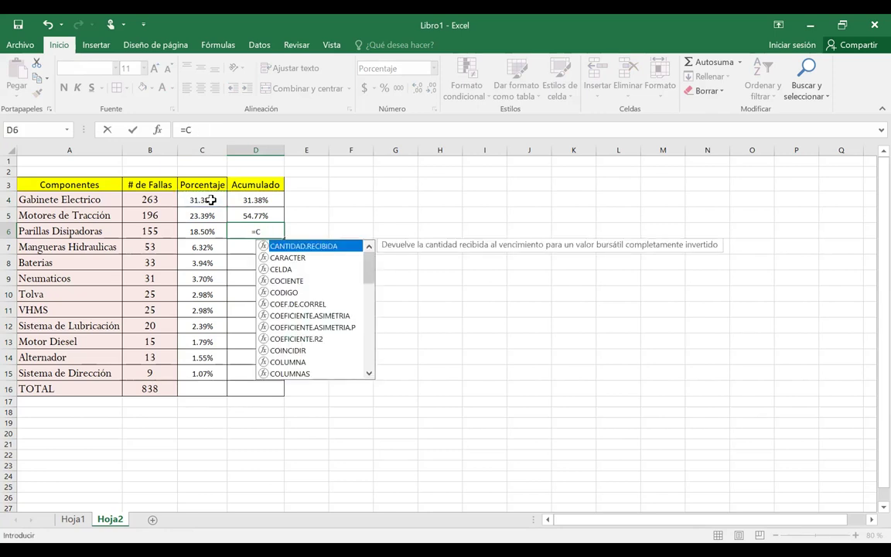
pyautogui.press('BackSpace')
pyautogui.write('suma(')
pyautogui.click(210, 217)
pyautogui.click(216, 225)
pyautogui.click(210, 201)
pyautogui.press('Return')
pyautogui.moveTo(210, 200); pyautogui.dragTo(211, 225)
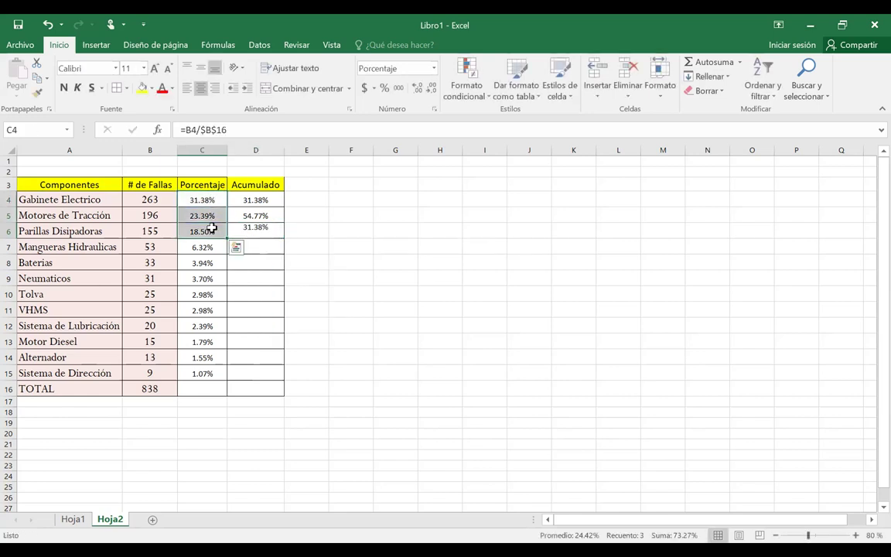
pyautogui.press('Return')
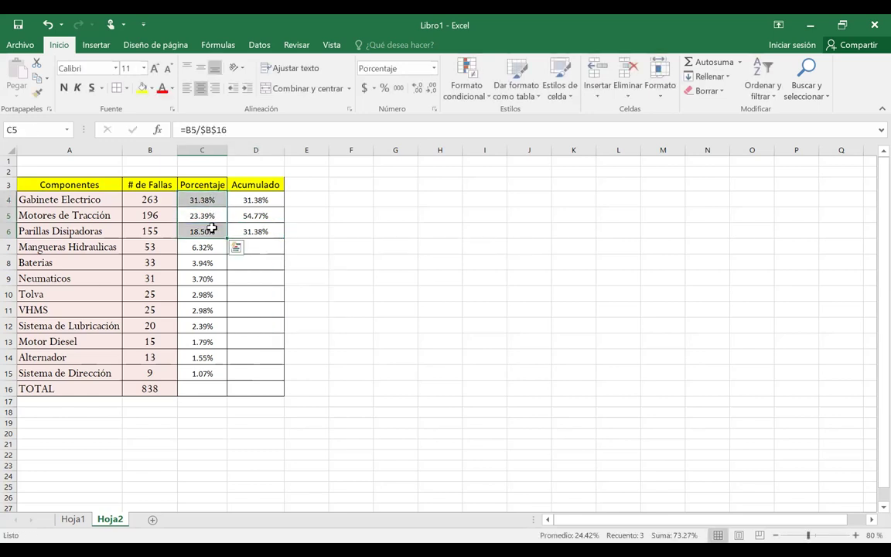
# Step: Extend the SUMA range in D6 to C4:C6
pyautogui.click(265, 231)
pyautogui.doubleClick(263, 231)
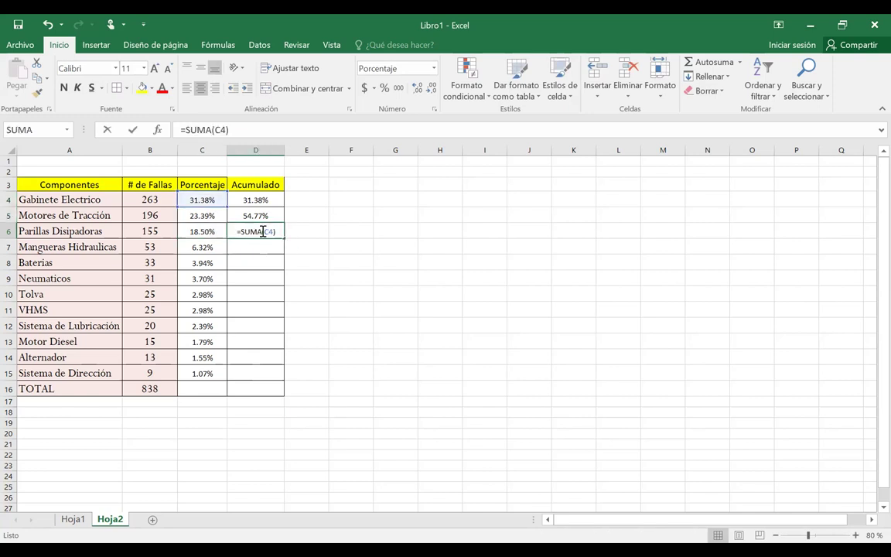
pyautogui.moveTo(202, 199); pyautogui.dragTo(222, 241)
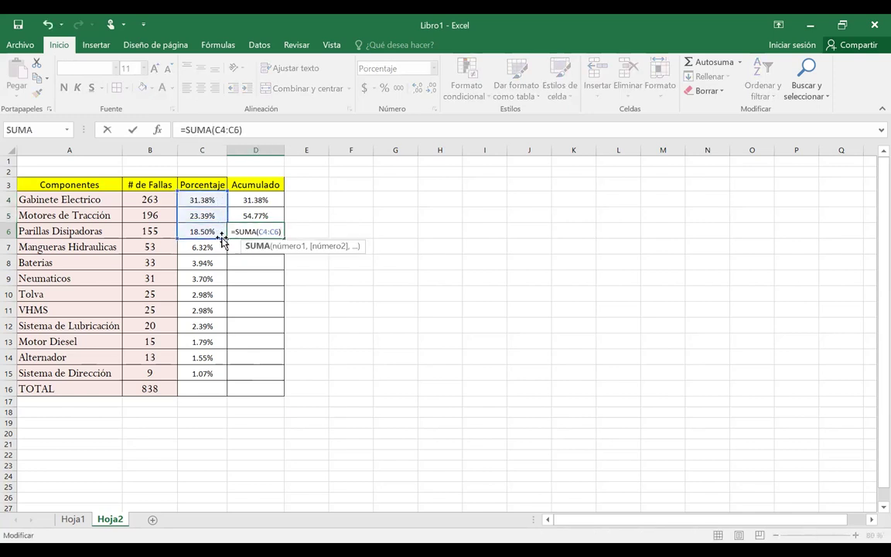
pyautogui.press('Return')
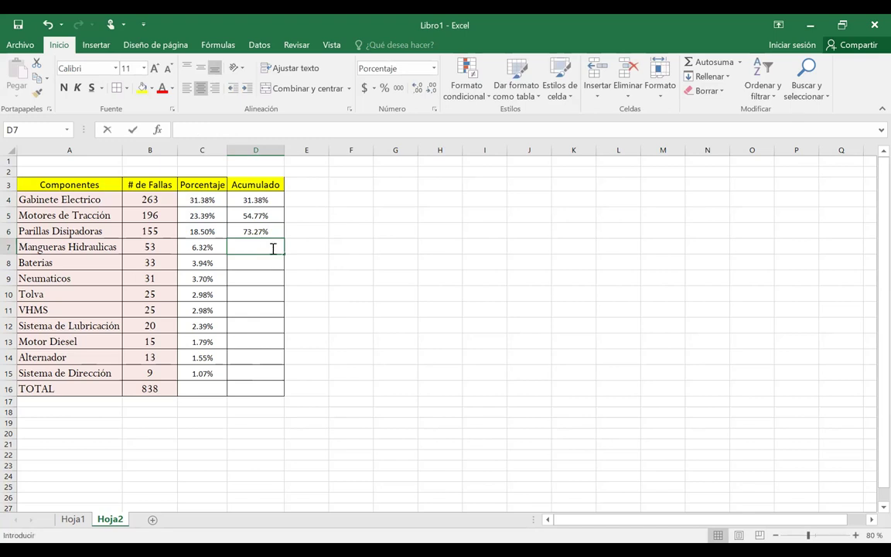
# Step: Clear the SUMA formula from D6
pyautogui.doubleClick(272, 247)
pyautogui.click(257, 229)
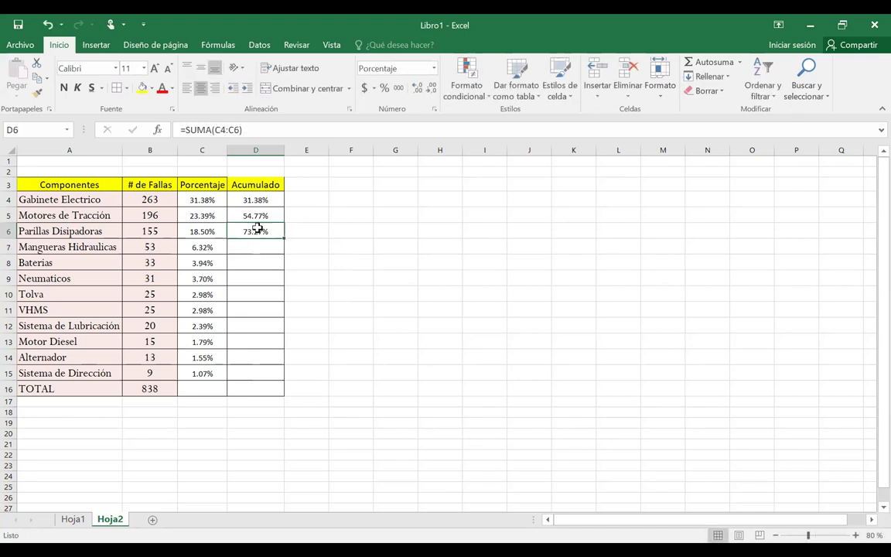
pyautogui.press('Delete')
# Step: Check the references in the D5 formula and fill it down to D8
pyautogui.click(275, 213)
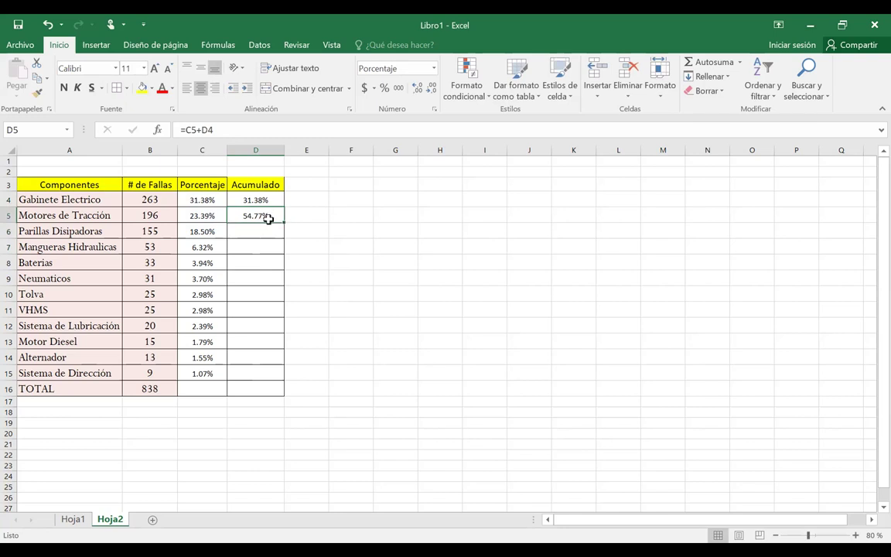
pyautogui.doubleClick(263, 215)
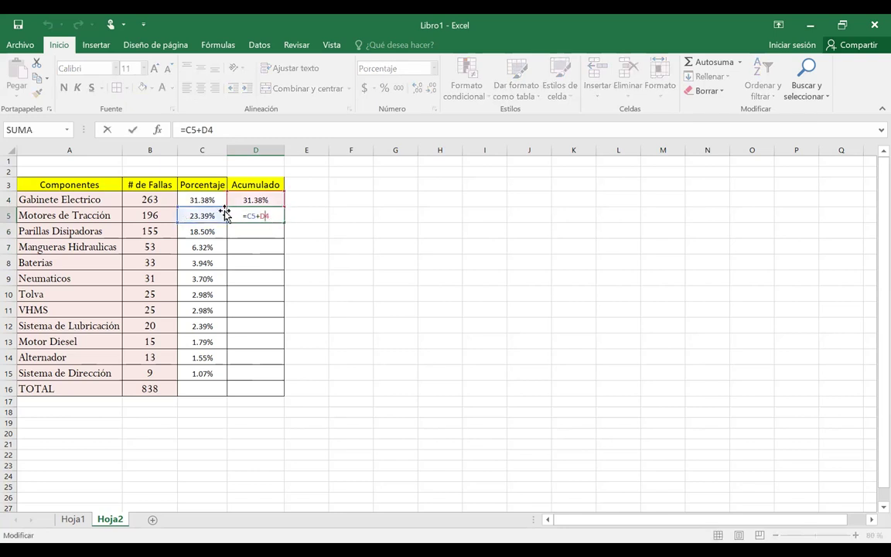
pyautogui.press('Return')
pyautogui.click(248, 215)
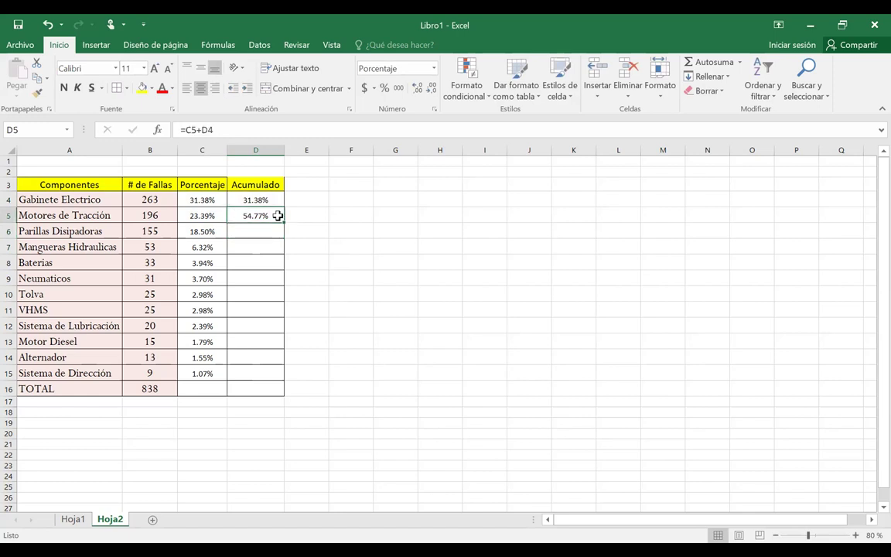
pyautogui.moveTo(283, 223); pyautogui.dragTo(284, 265)
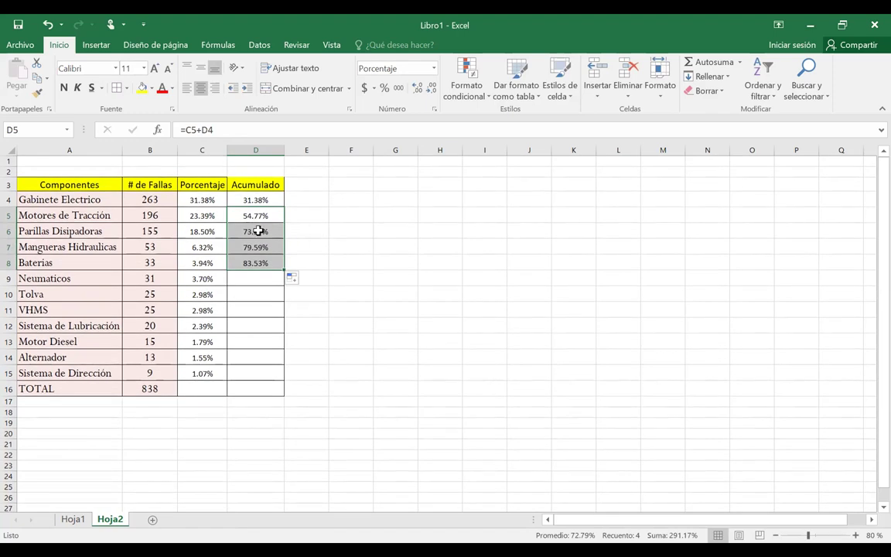
# Step: Check the cumulative formulas in D6 and D7, and fill the formula from D8 down to D15
pyautogui.doubleClick(257, 231)
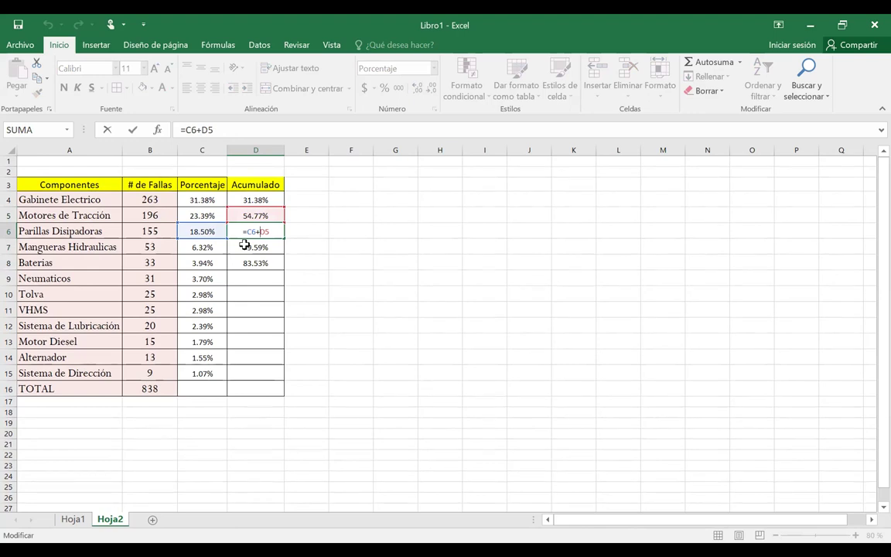
pyautogui.press('Return')
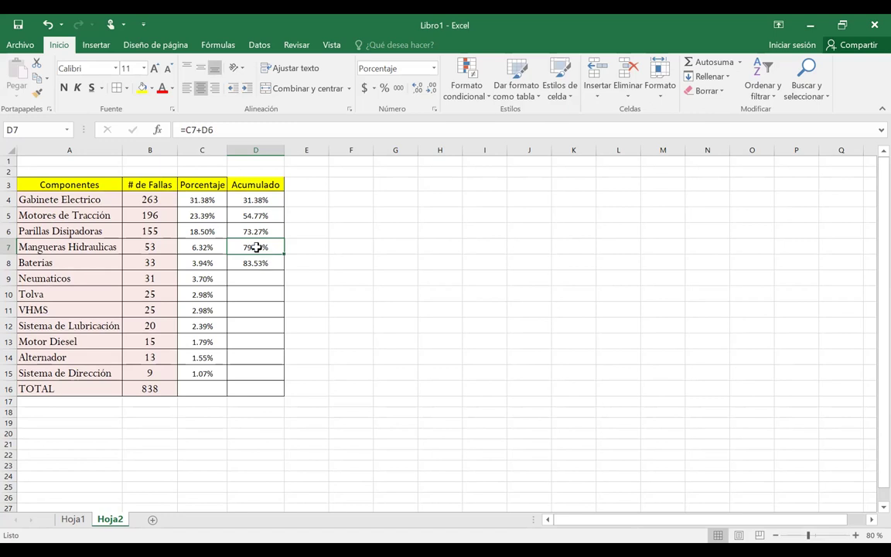
pyautogui.doubleClick(255, 247)
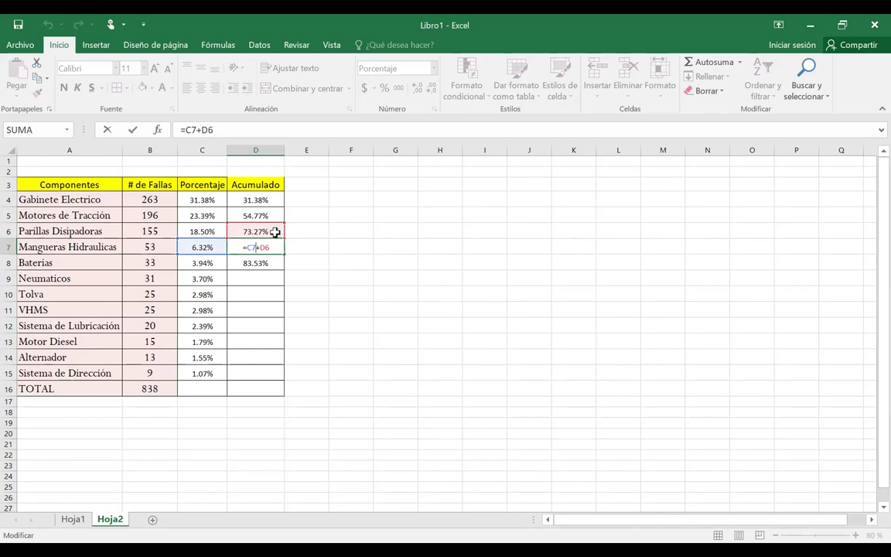
pyautogui.press('Return')
pyautogui.moveTo(283, 267); pyautogui.dragTo(269, 380)
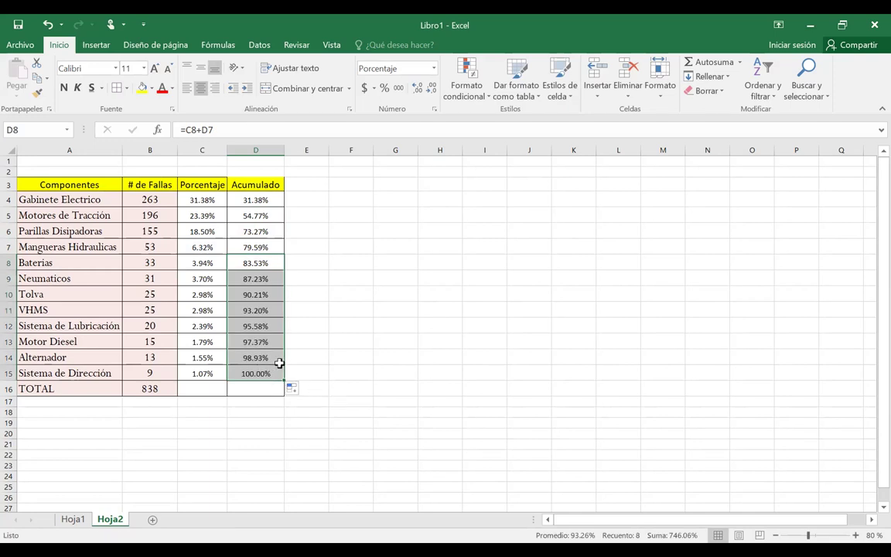
# Step: Total the percentages in C16 with a SUMA formula over C4:C15
pyautogui.click(206, 388)
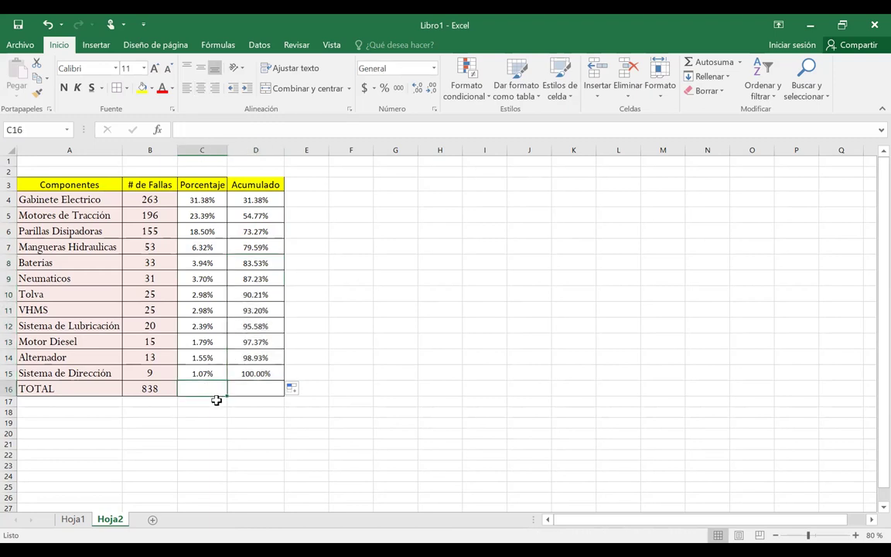
pyautogui.moveTo(192, 201); pyautogui.dragTo(200, 372)
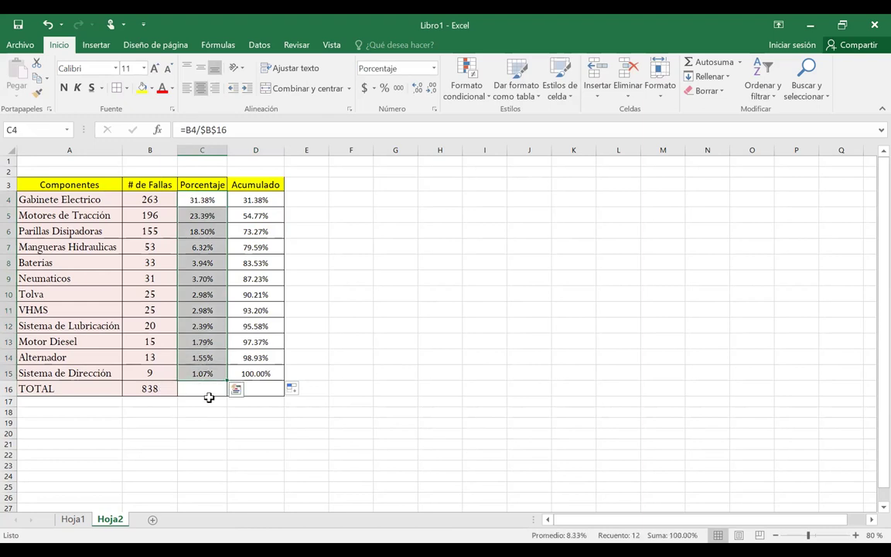
pyautogui.click(209, 388)
pyautogui.write('suma')
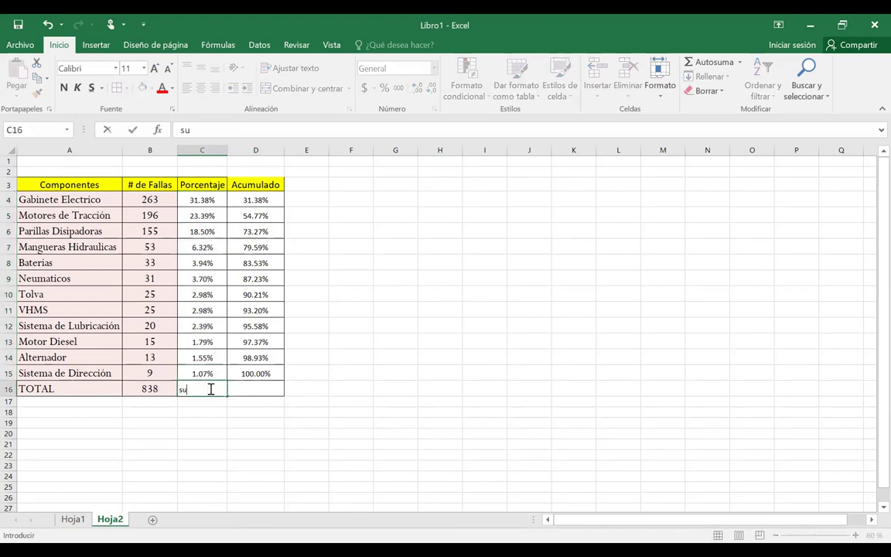
pyautogui.press('BackSpace')
pyautogui.press('BackSpace')
pyautogui.press('BackSpace')
pyautogui.press('BackSpace')
pyautogui.write('=suma(')
pyautogui.click(203, 372)
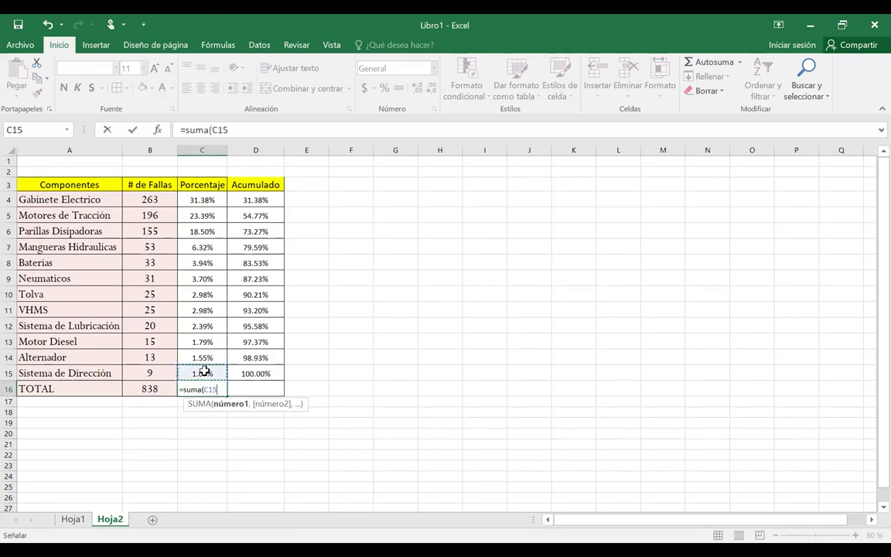
pyautogui.keyDown('shift'); pyautogui.click(204, 199); pyautogui.keyUp('shift')
pyautogui.press('Return')
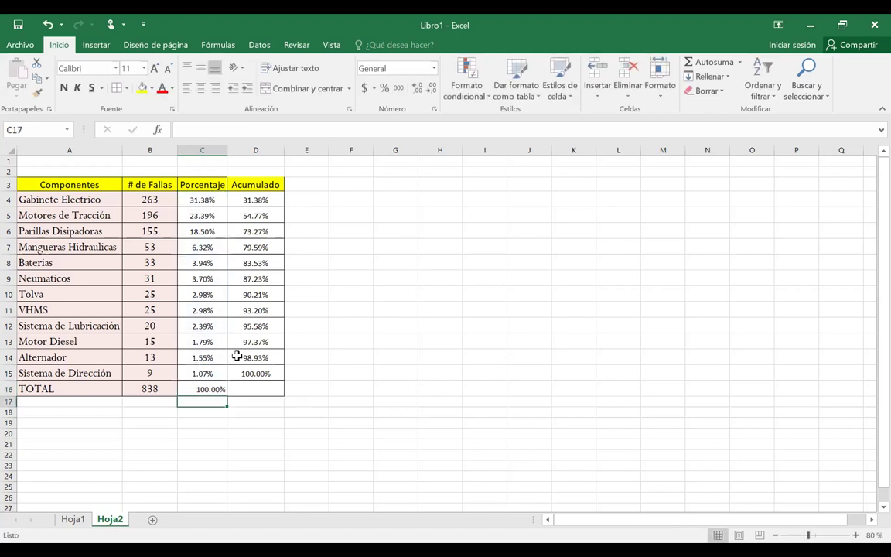
# Step: Center the total percentage in C16
pyautogui.click(186, 389)
pyautogui.click(201, 89)
pyautogui.click(351, 237)
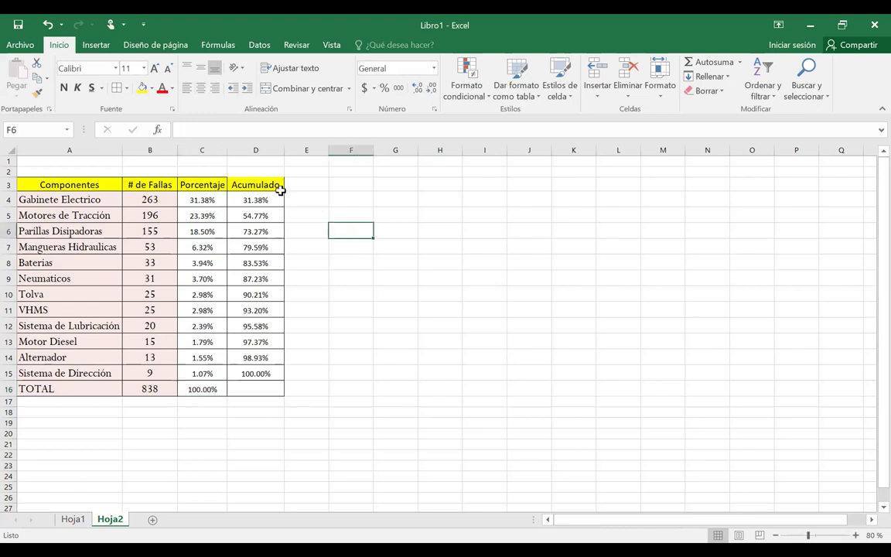
pyautogui.click(266, 184)
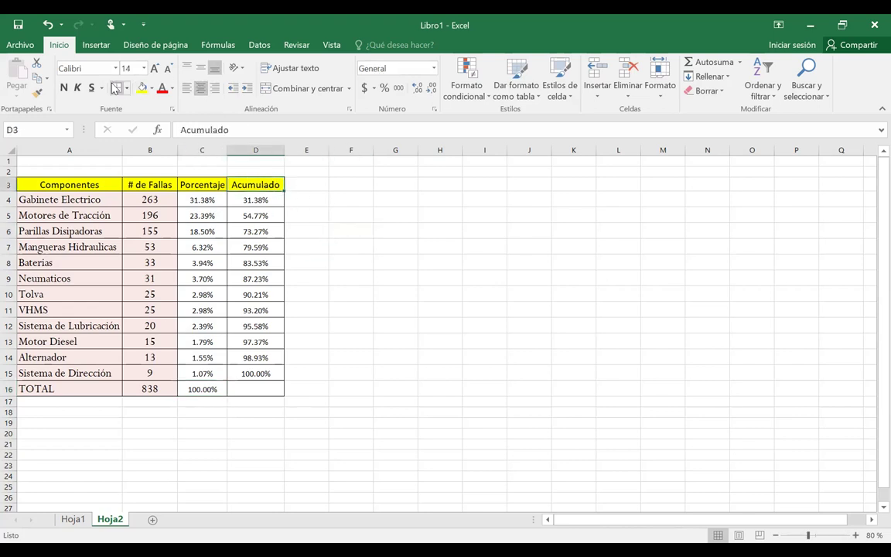
pyautogui.click(462, 282)
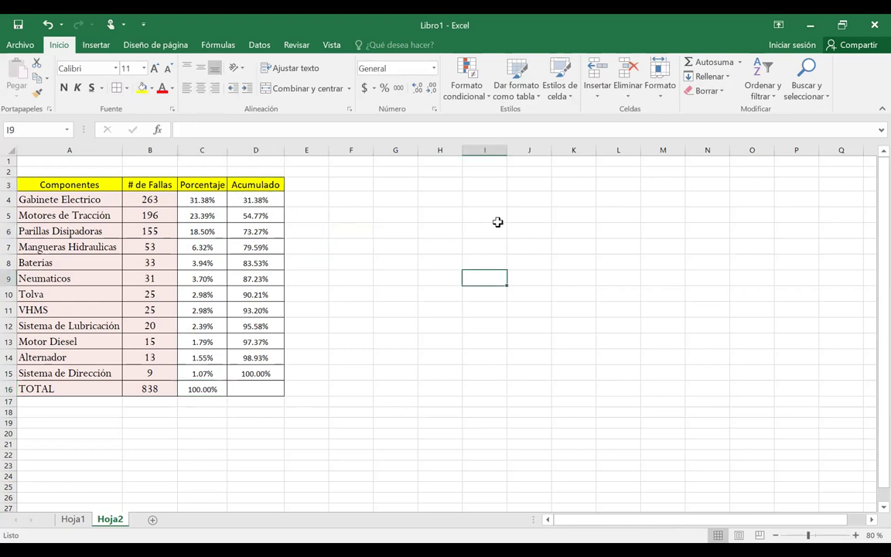
# Step: Insert a clustered column chart of the components and their failure counts in A4:B15, without the TOTAL row
pyautogui.click(100, 199)
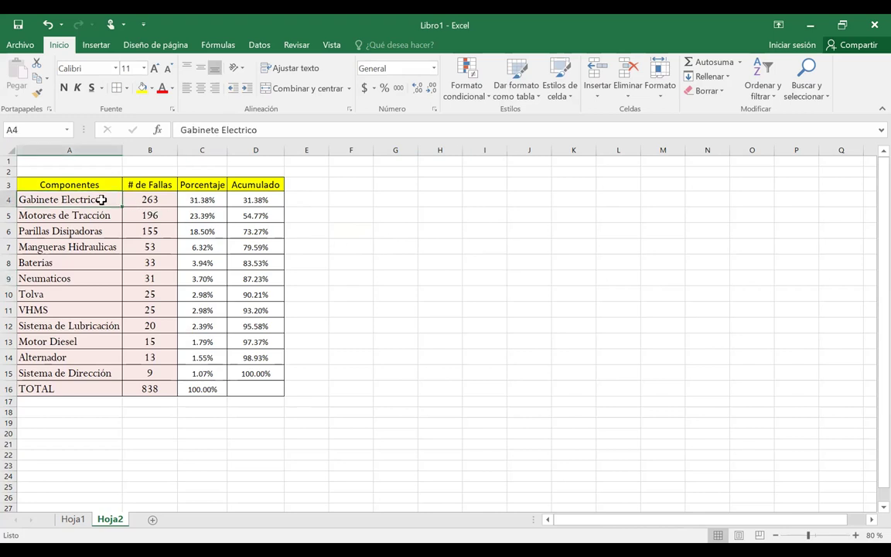
pyautogui.moveTo(105, 200); pyautogui.dragTo(98, 377)
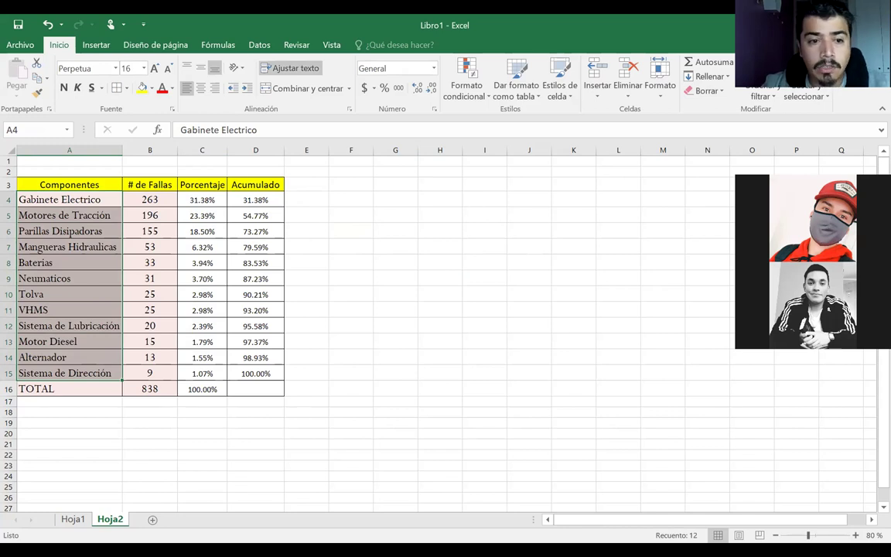
pyautogui.moveTo(86, 199); pyautogui.dragTo(160, 372)
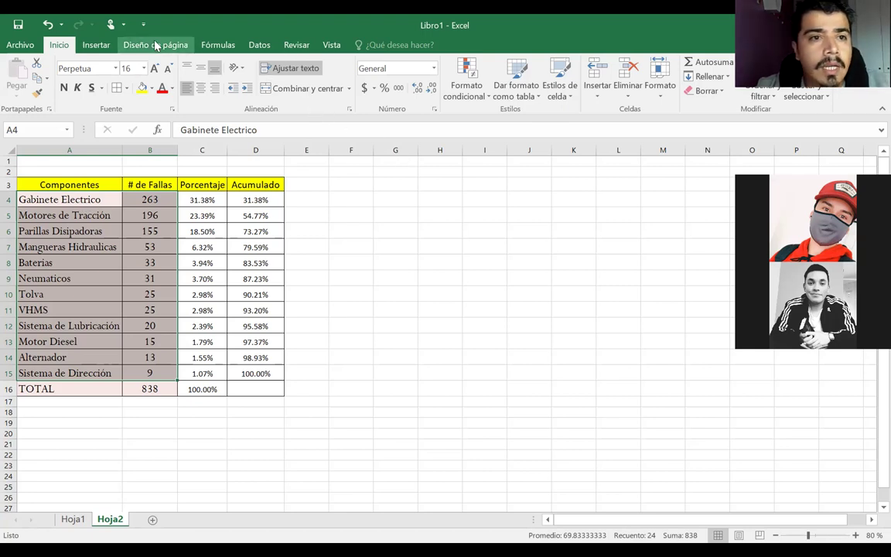
pyautogui.click(96, 46)
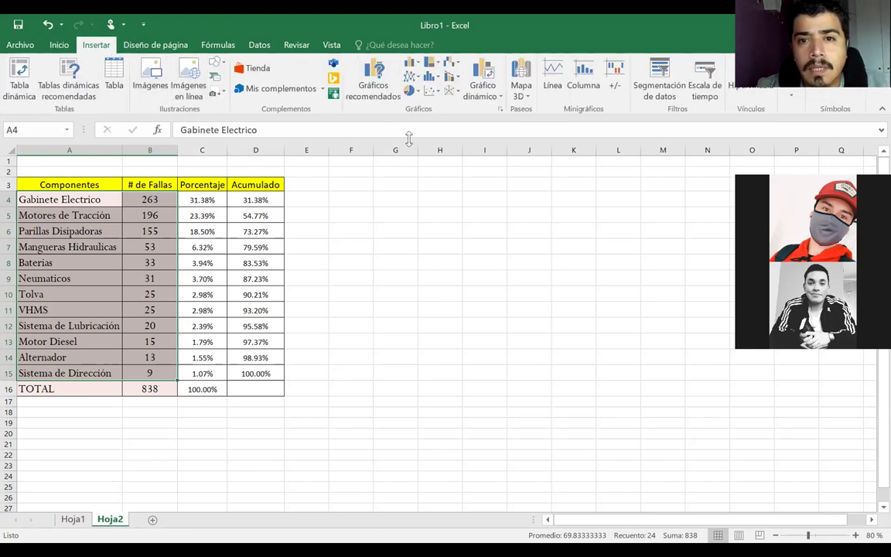
pyautogui.click(500, 110)
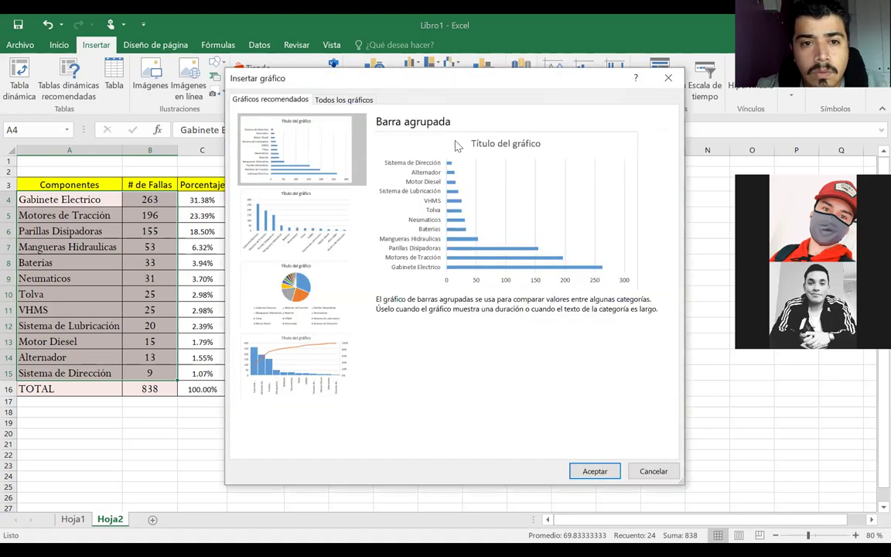
pyautogui.click(332, 101)
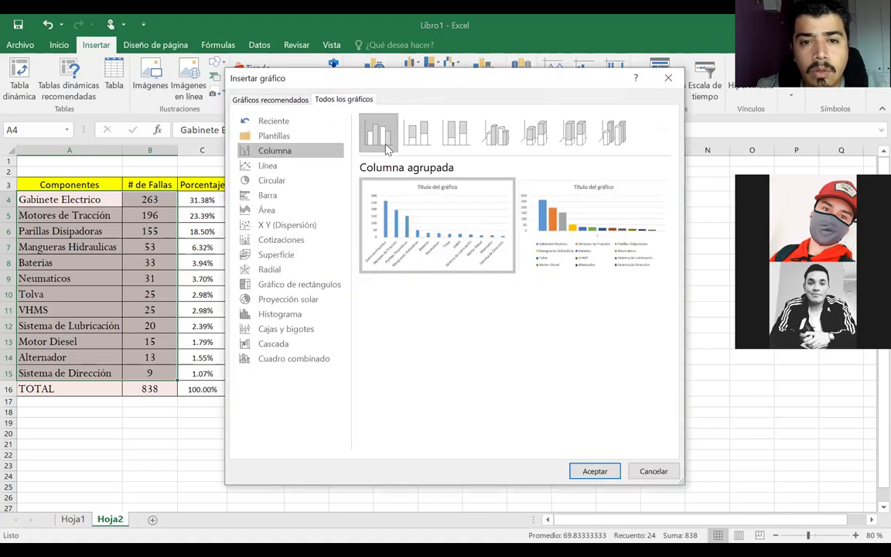
pyautogui.moveTo(400, 203)
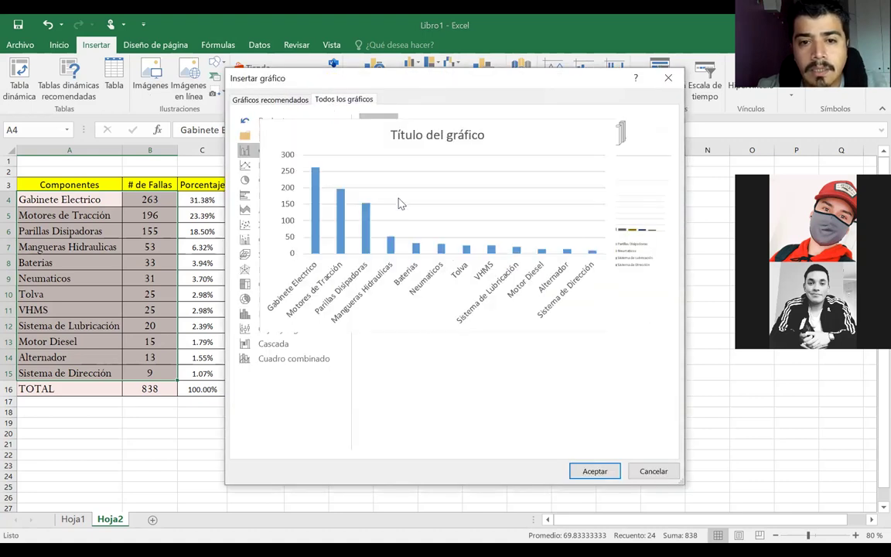
pyautogui.click(576, 470)
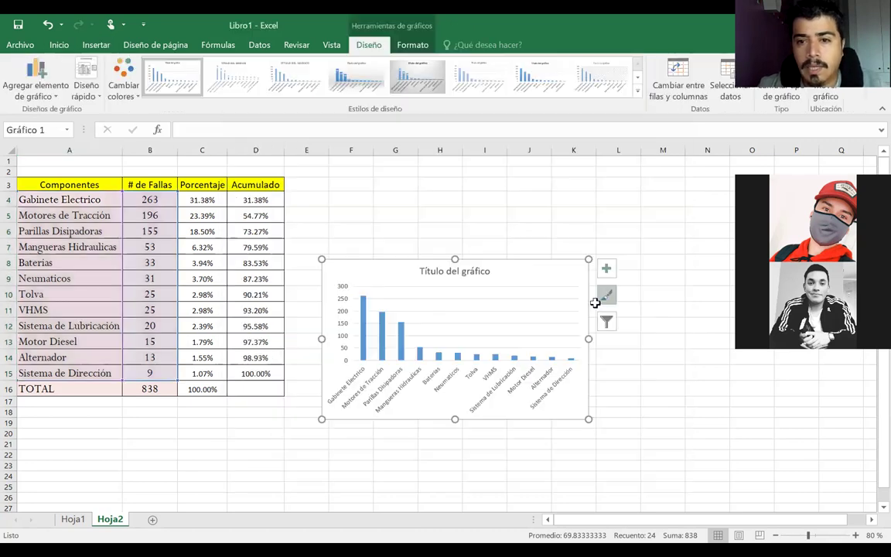
# Step: Enlarge the chart beside the table and title it PARETO
pyautogui.moveTo(599, 250); pyautogui.dragTo(686, 157)
pyautogui.moveTo(563, 177); pyautogui.dragTo(470, 184)
pyautogui.click(521, 194)
pyautogui.write('PA')
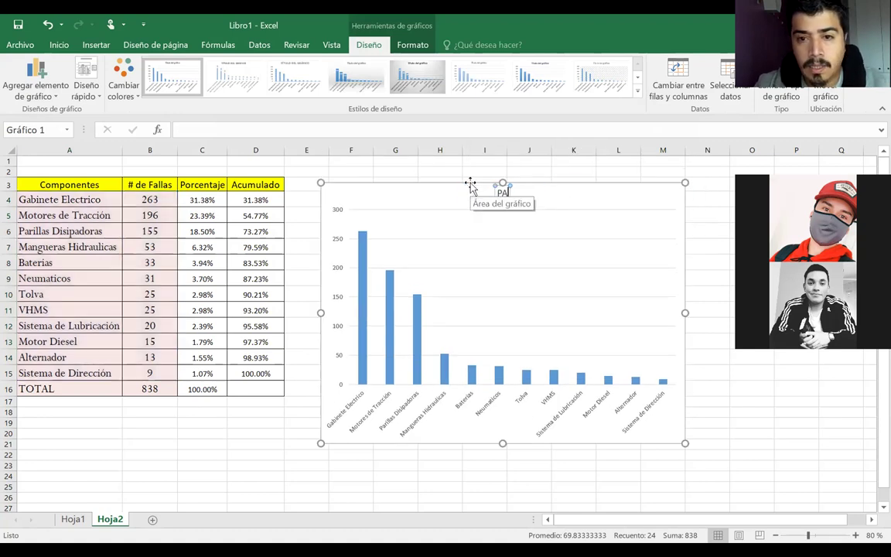
pyautogui.write('RETO')
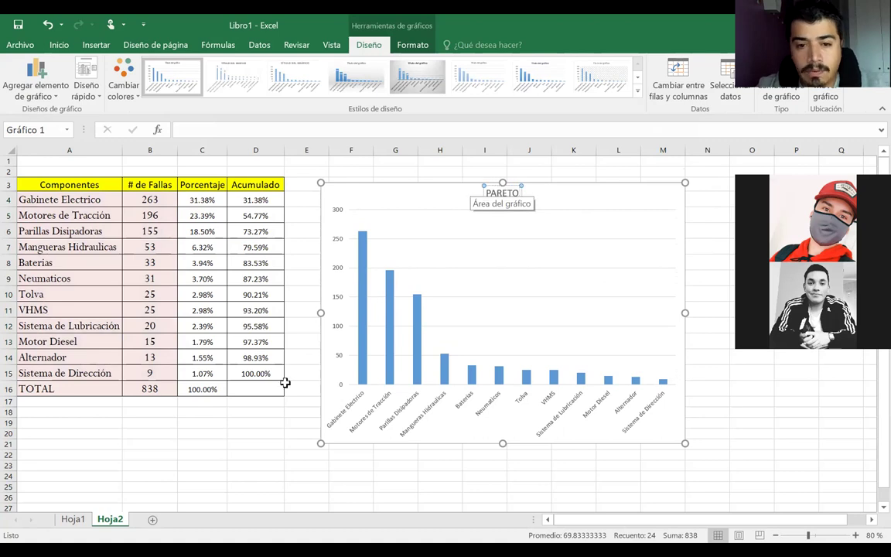
pyautogui.click(286, 415)
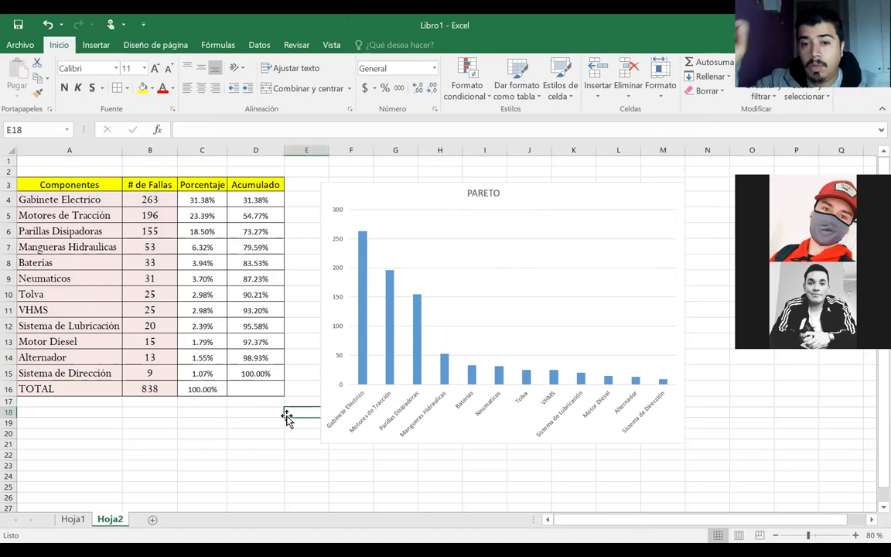
# Step: Open the PARETO chart's data source and start adding a new data series
pyautogui.click(519, 260)
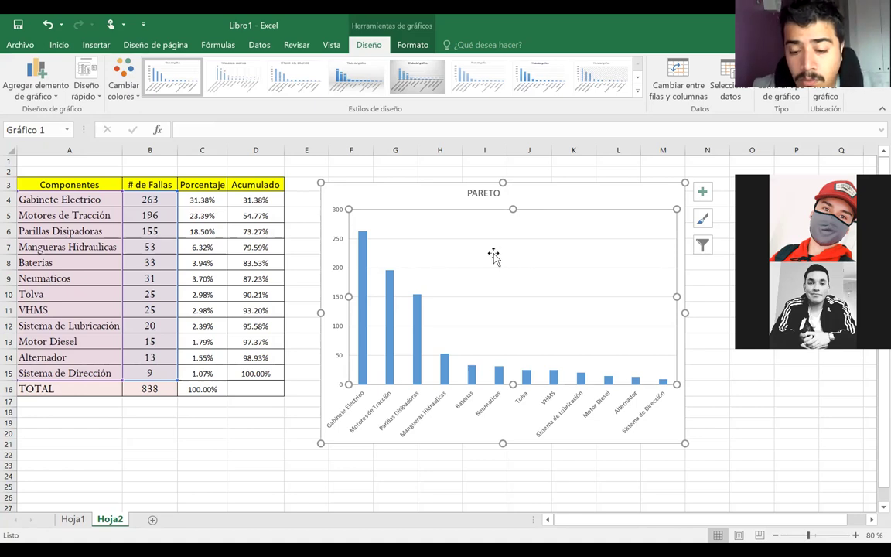
pyautogui.rightClick(495, 257)
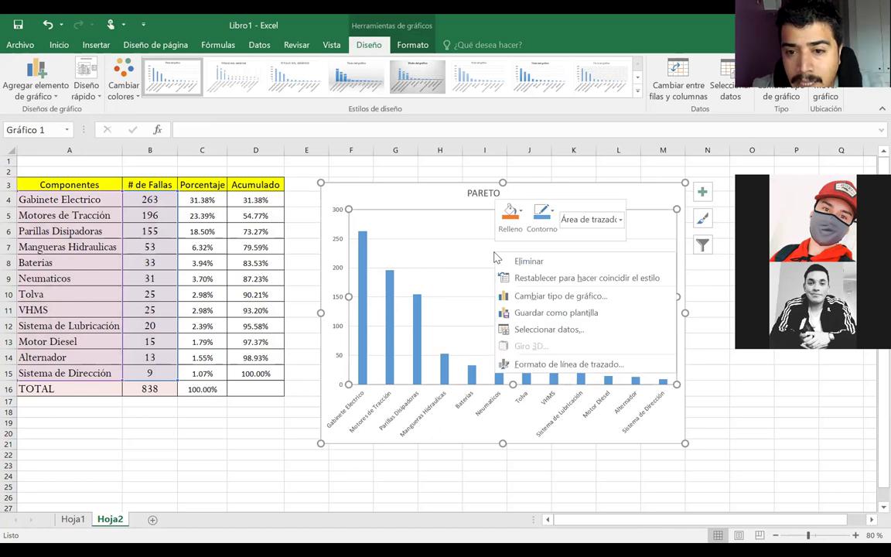
pyautogui.press('Escape')
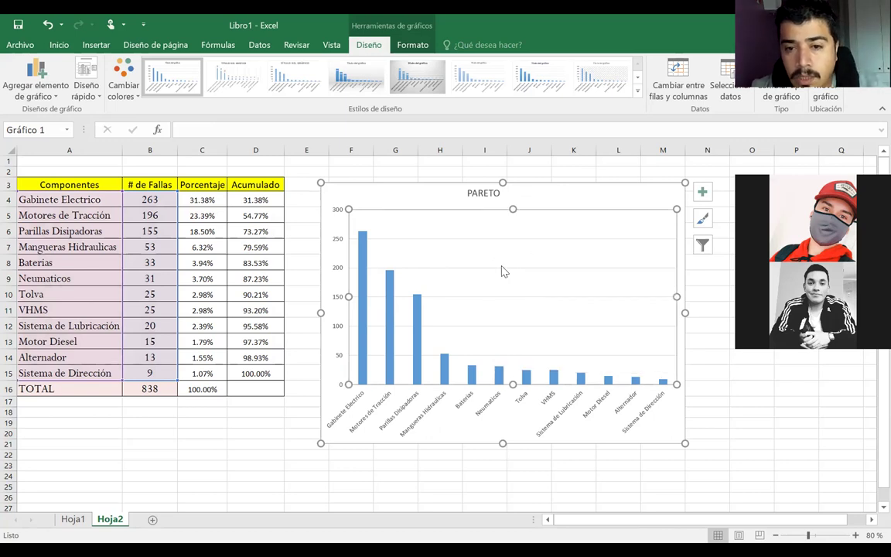
pyautogui.rightClick(503, 271)
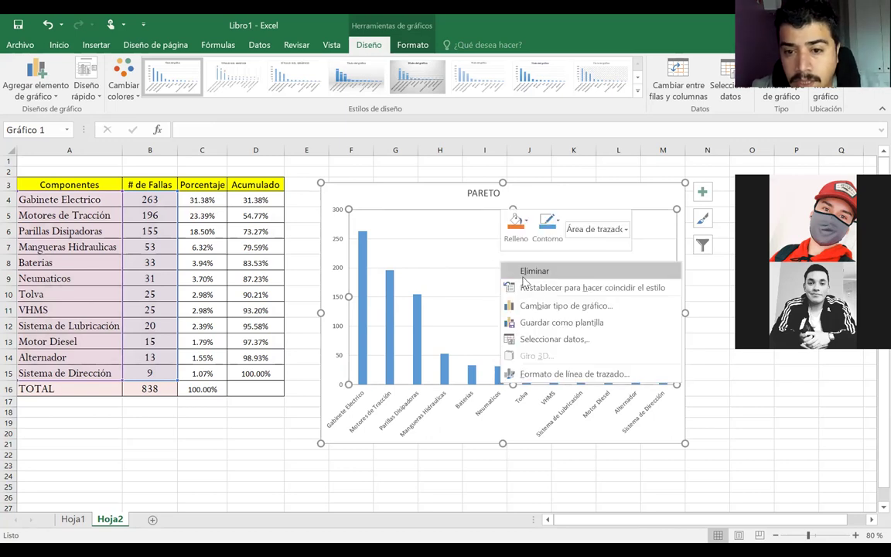
pyautogui.click(570, 340)
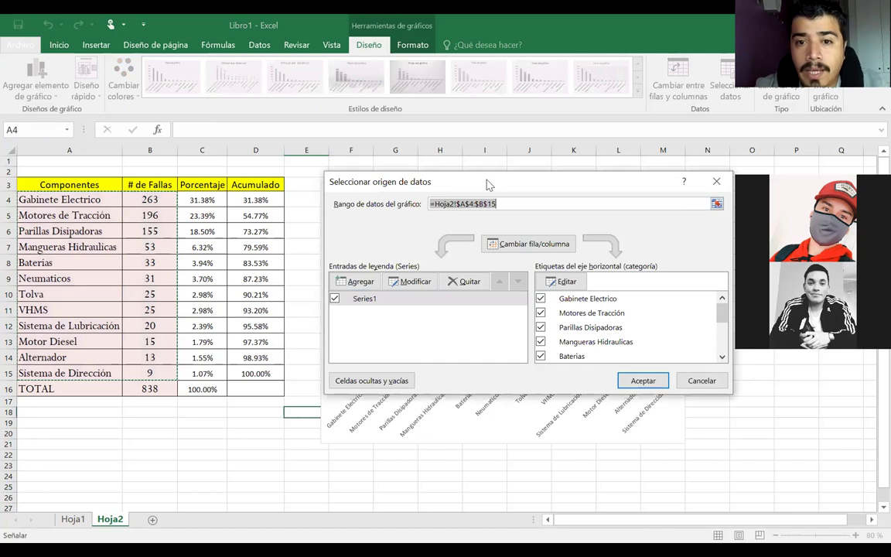
pyautogui.moveTo(488, 184); pyautogui.dragTo(457, 146)
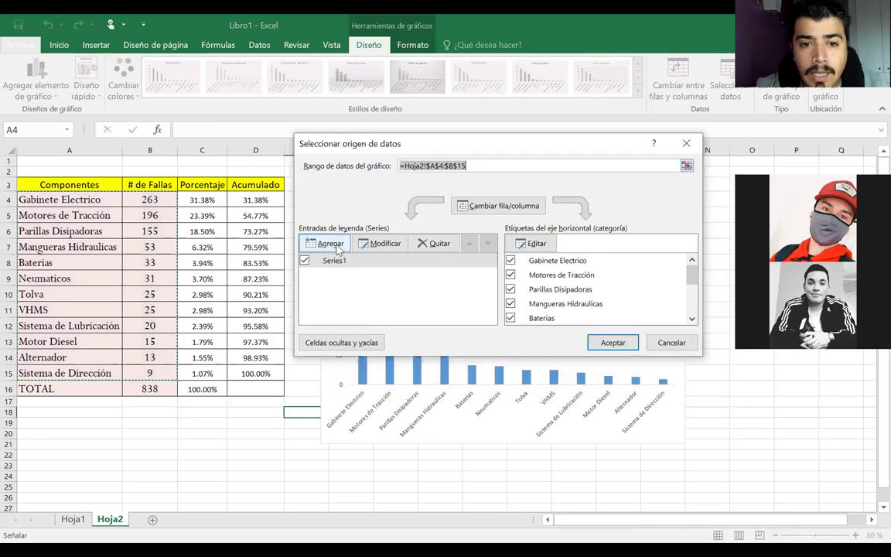
pyautogui.click(337, 250)
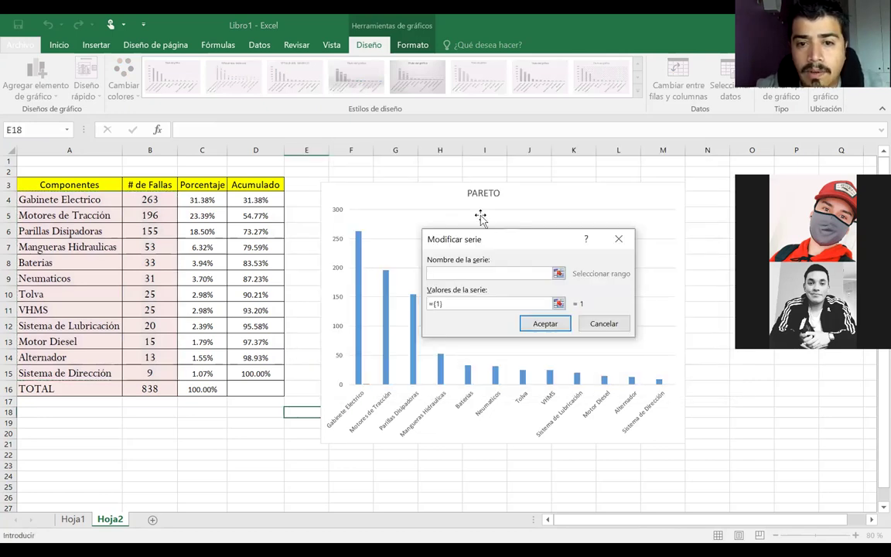
# Step: Enter ACUMULADO as the new series' name
pyautogui.write('Ac')
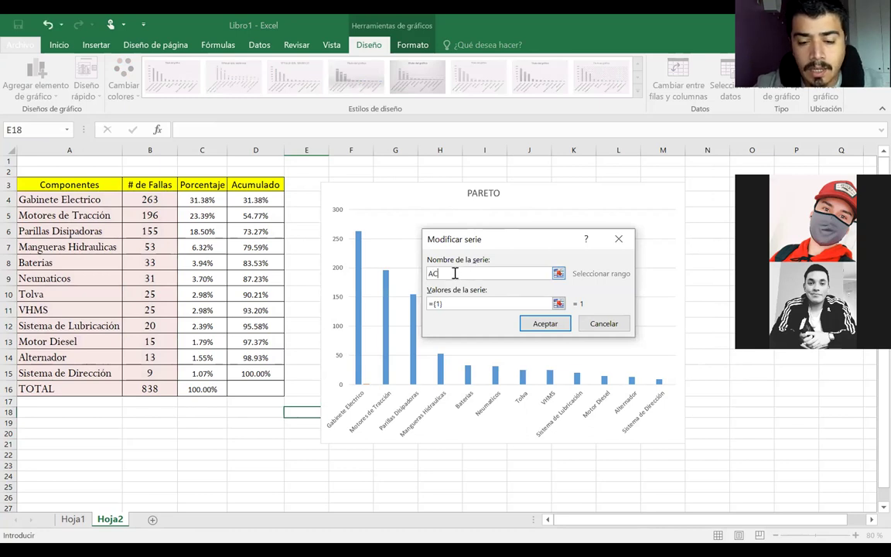
pyautogui.press('BackSpace')
pyautogui.write('CU')
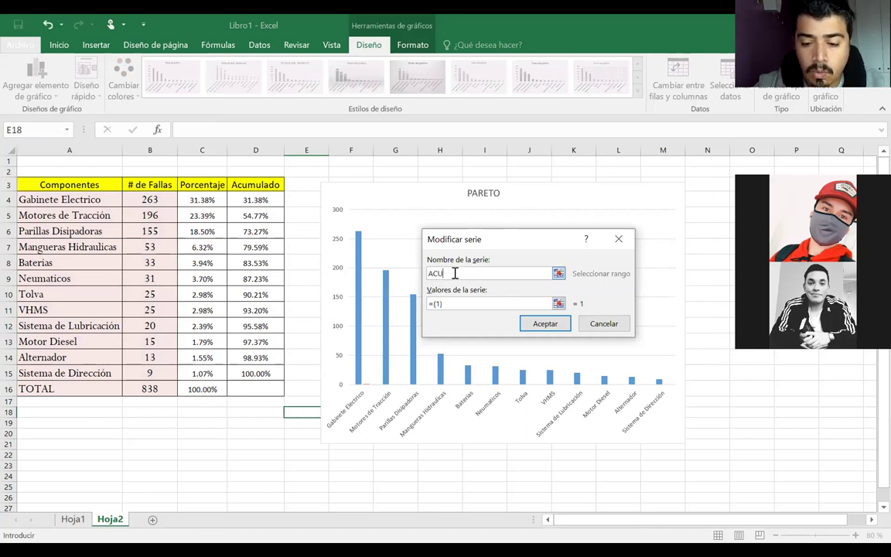
pyautogui.write('MULADO')
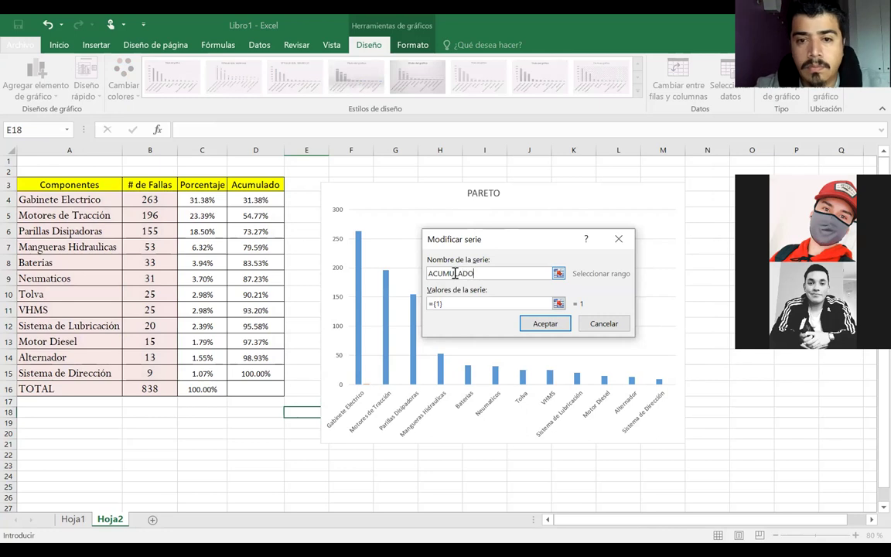
# Step: Link the new series' name to cell D3 and its values to D4:D15, and apply the data source change
pyautogui.moveTo(494, 273); pyautogui.dragTo(418, 267)
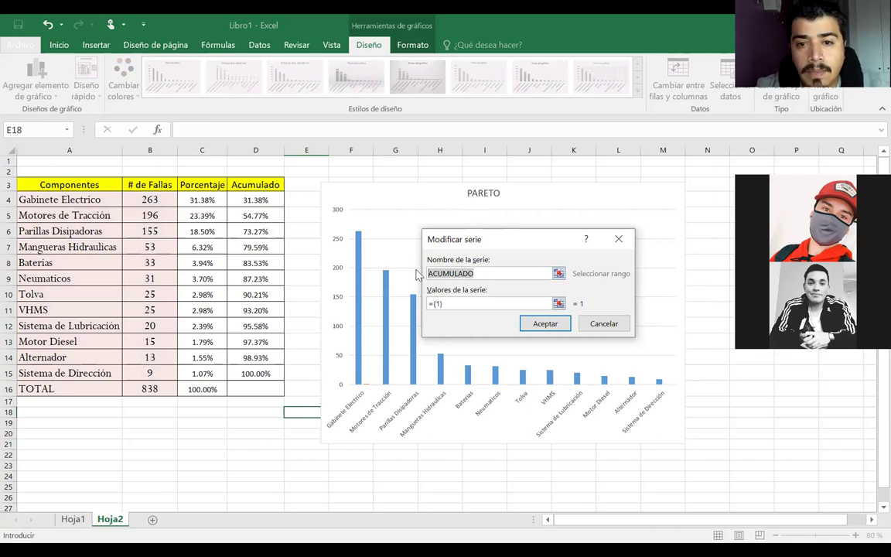
pyautogui.click(261, 186)
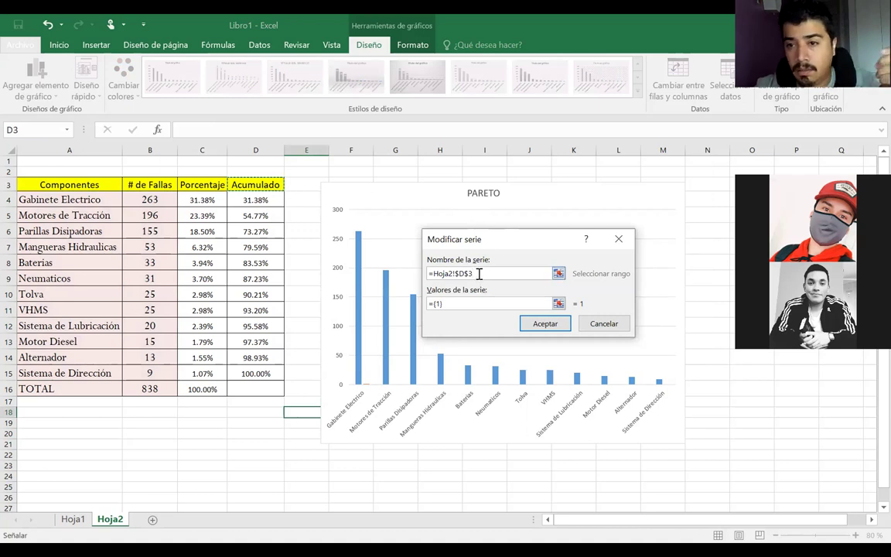
pyautogui.click(454, 305)
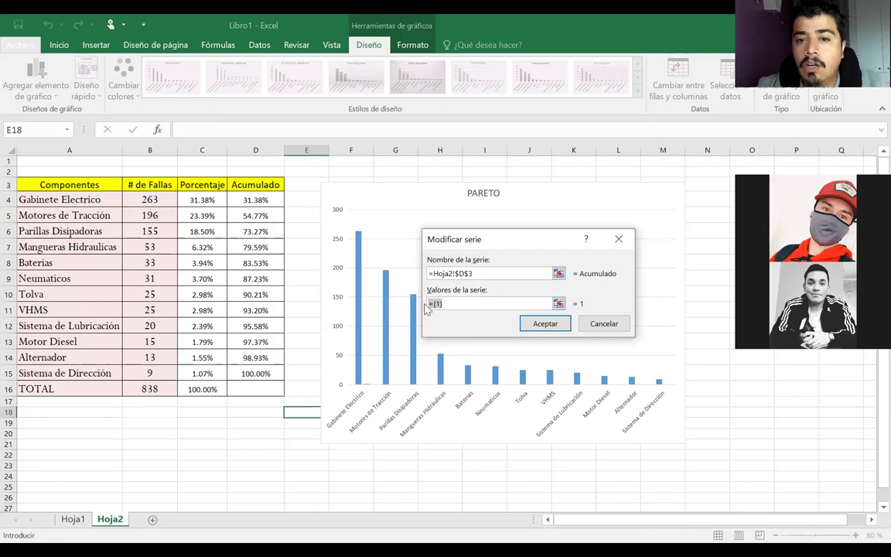
pyautogui.press('BackSpace')
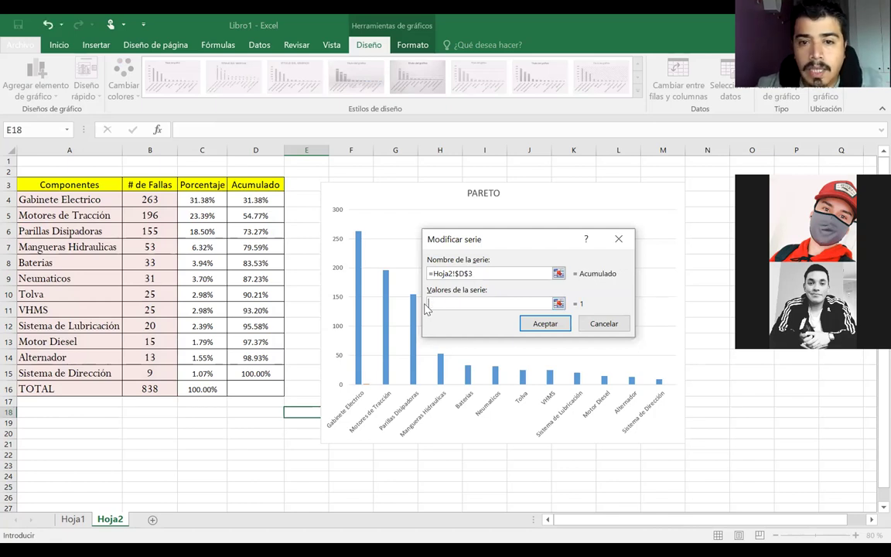
pyautogui.click(263, 200)
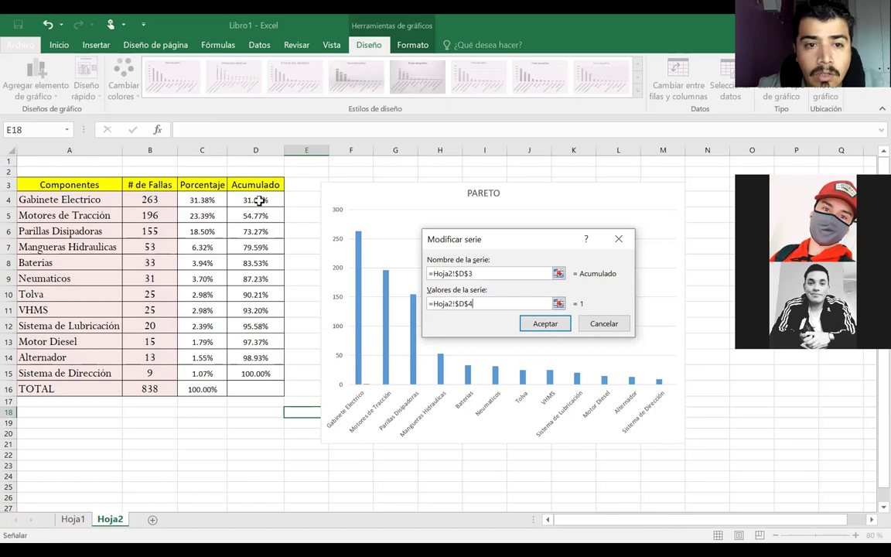
pyautogui.keyDown('shift'); pyautogui.click(264, 374); pyautogui.keyUp('shift')
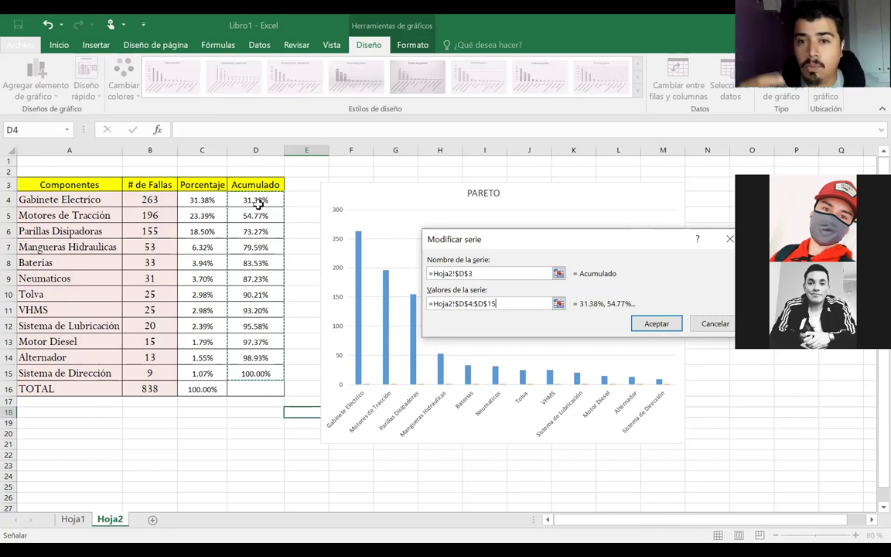
pyautogui.click(655, 324)
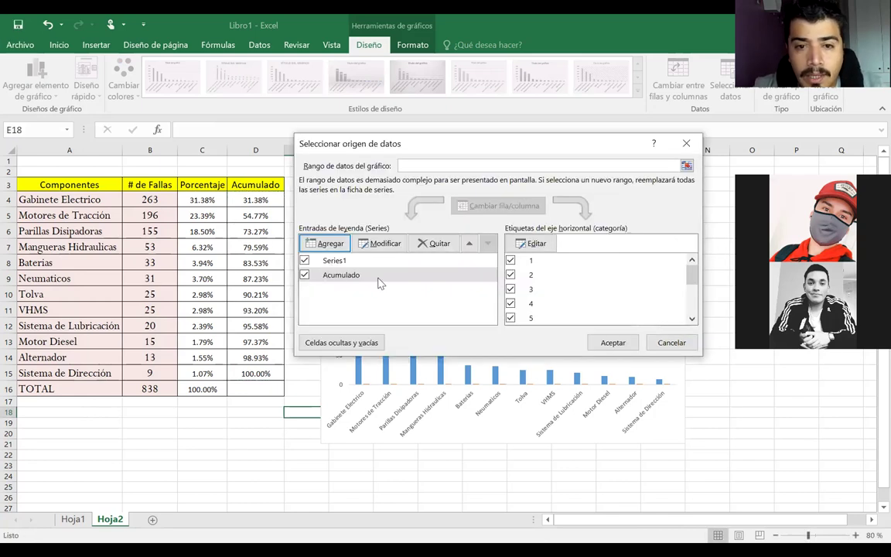
pyautogui.click(612, 343)
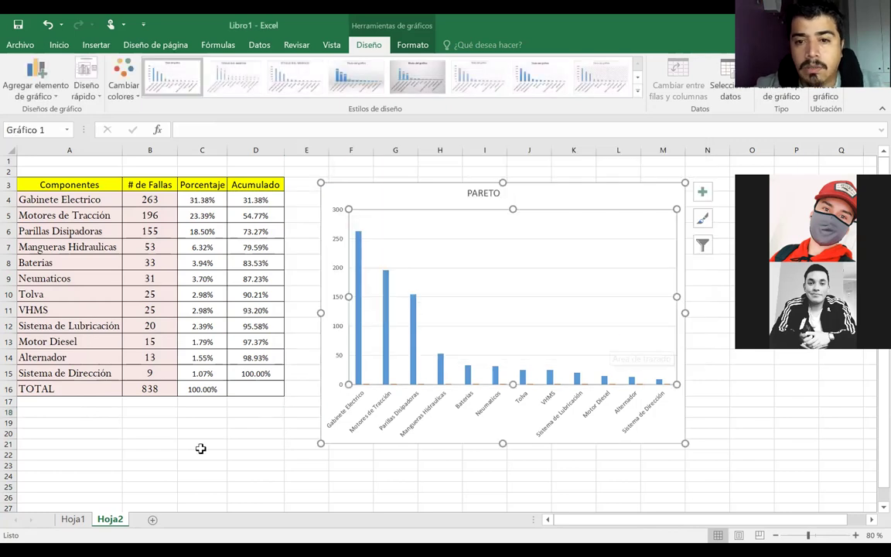
# Step: Resize and move the PARETO chart so it sits beside the table, spanning about columns E to N and rows 1 to 20
pyautogui.click(200, 448)
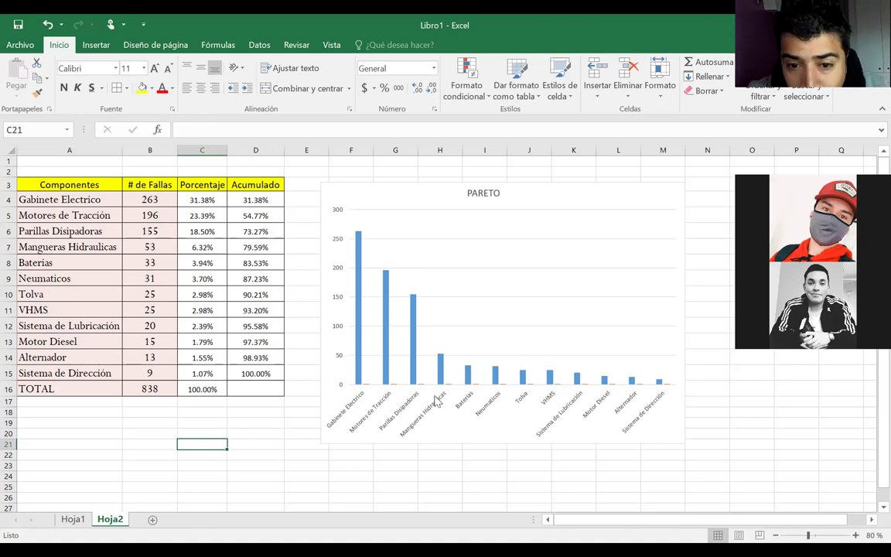
pyautogui.click(322, 442)
pyautogui.moveTo(320, 443); pyautogui.dragTo(179, 489)
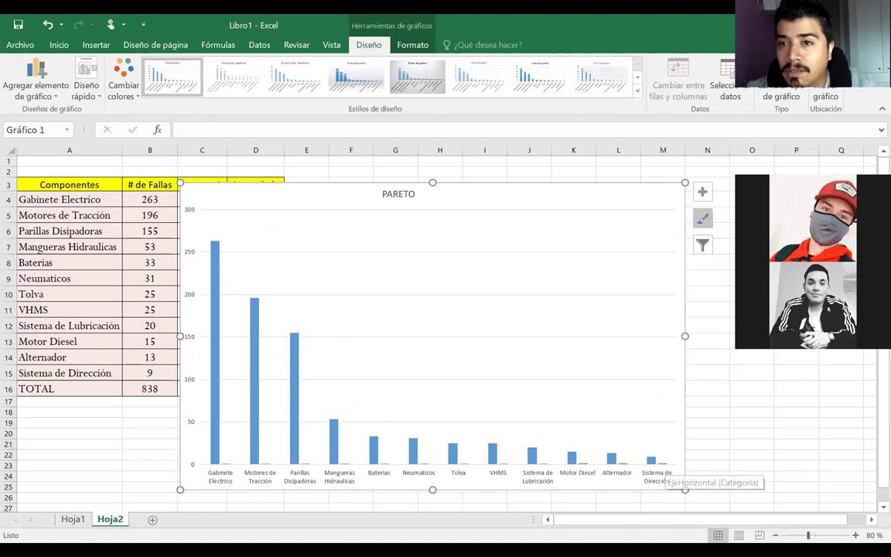
pyautogui.moveTo(614, 176); pyautogui.dragTo(729, 151)
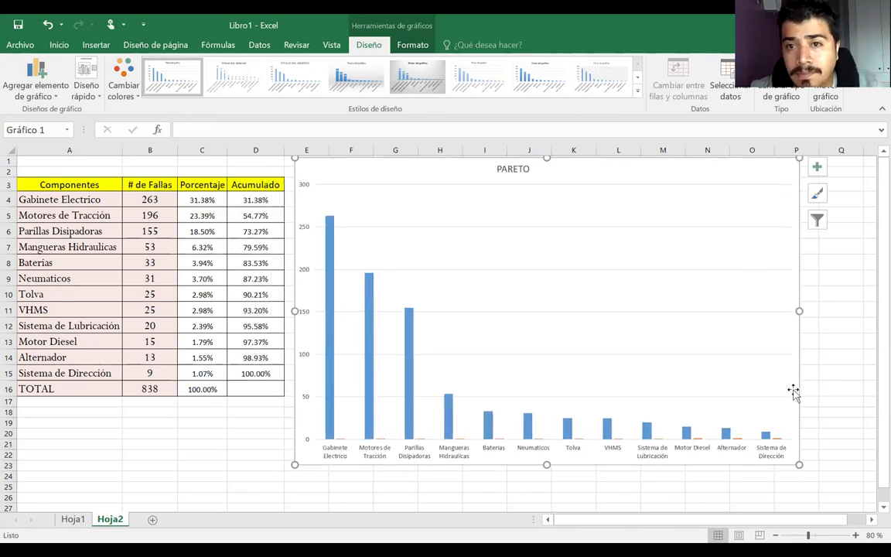
pyautogui.moveTo(799, 463); pyautogui.dragTo(732, 435)
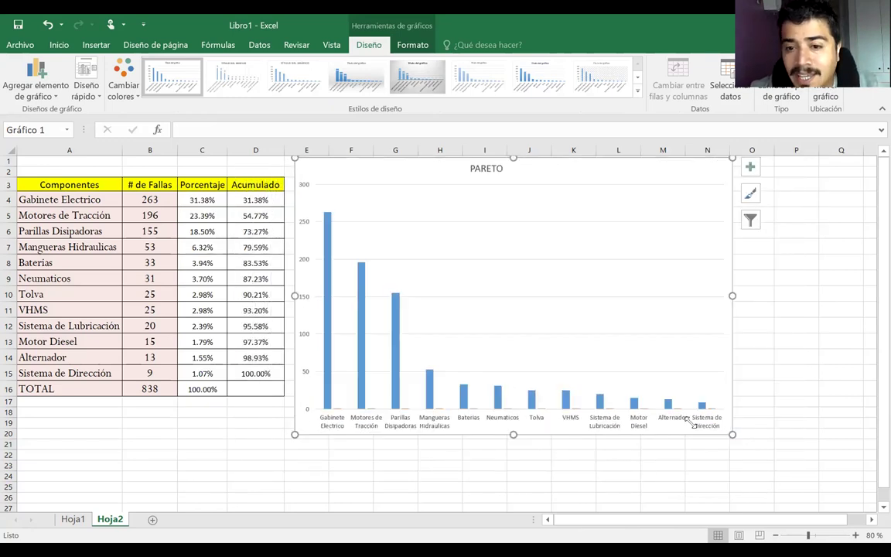
pyautogui.click(533, 406)
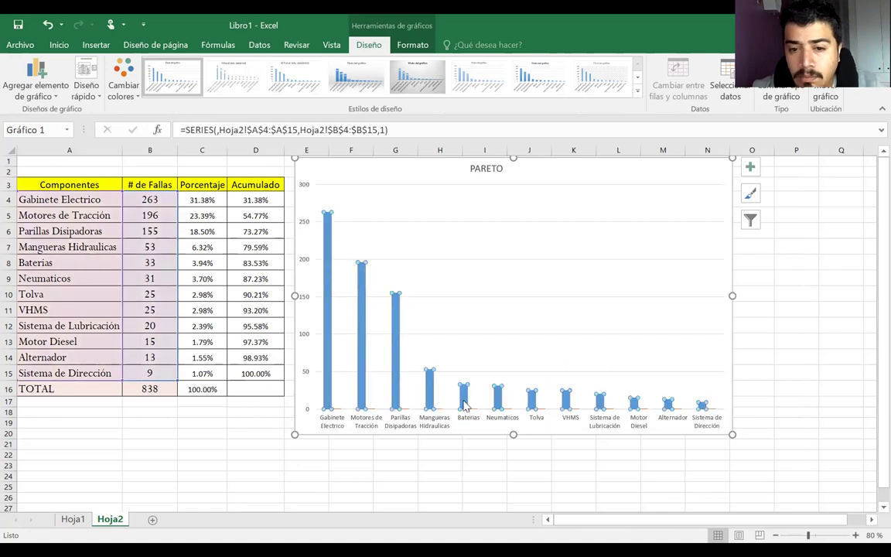
pyautogui.rightClick(396, 356)
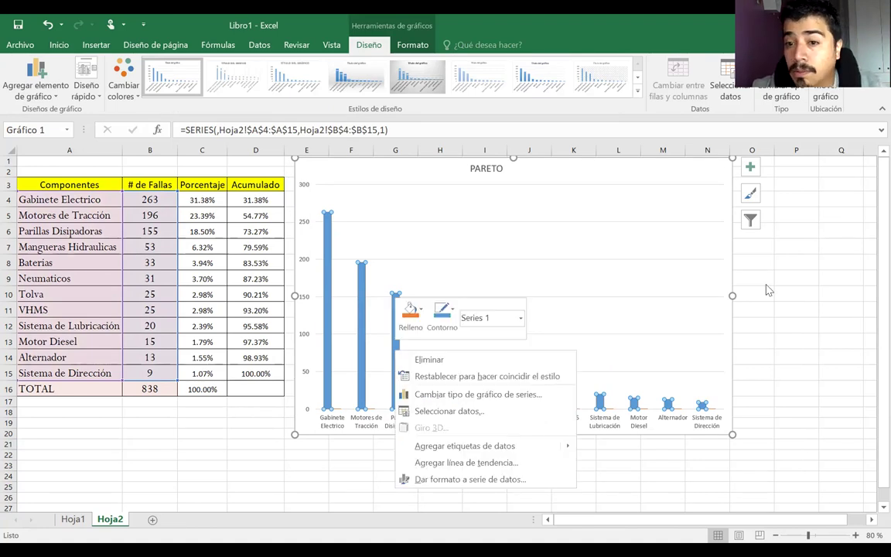
pyautogui.click(841, 280)
pyautogui.click(841, 281)
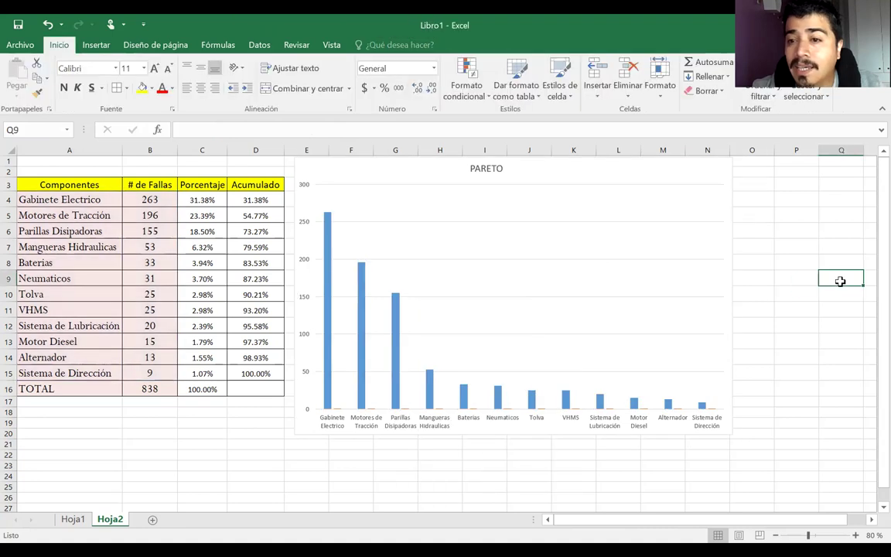
# Step: Change the PARETO chart's Acumulado series to a line (Líneas) plotted on the secondary axis and apply the chart type change
pyautogui.click(397, 323)
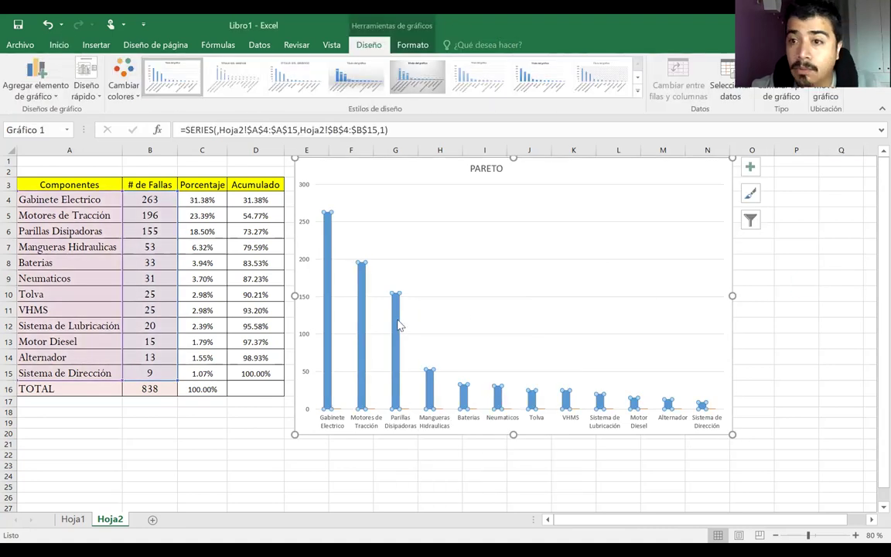
pyautogui.rightClick(397, 325)
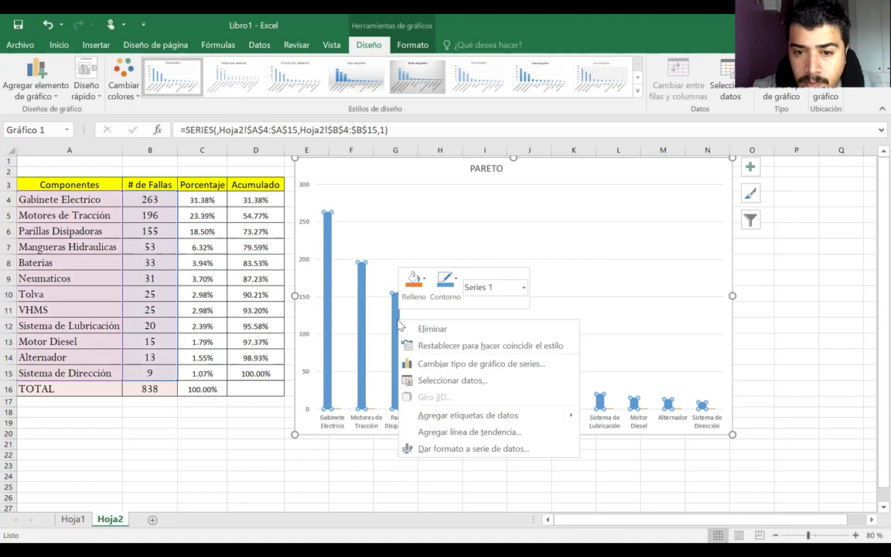
pyautogui.click(481, 364)
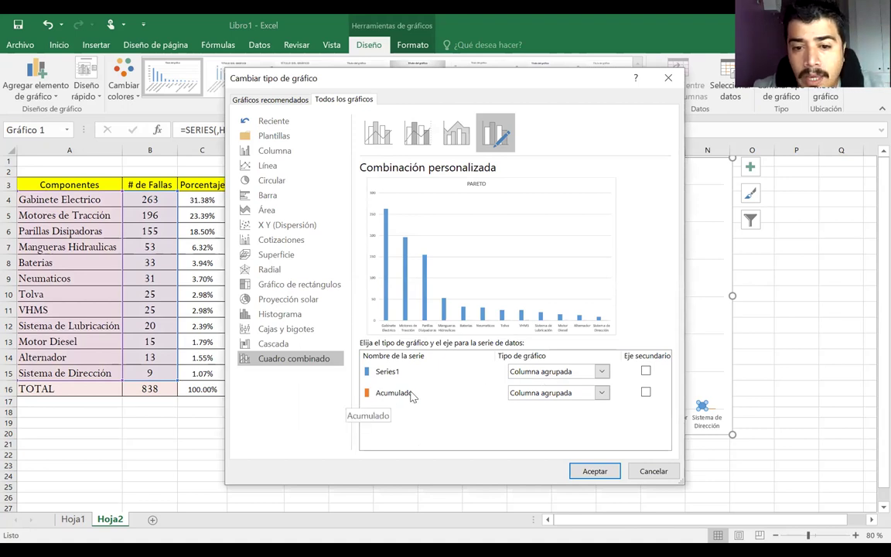
pyautogui.click(602, 393)
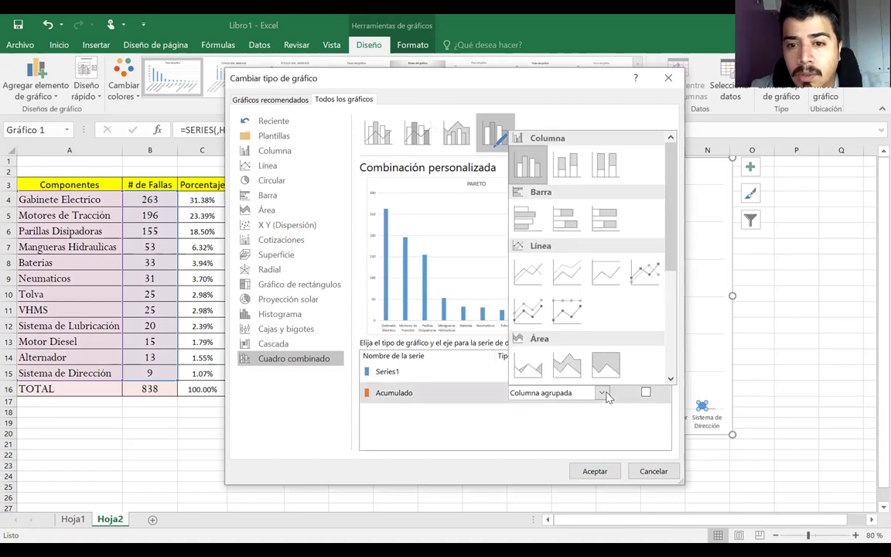
pyautogui.click(530, 279)
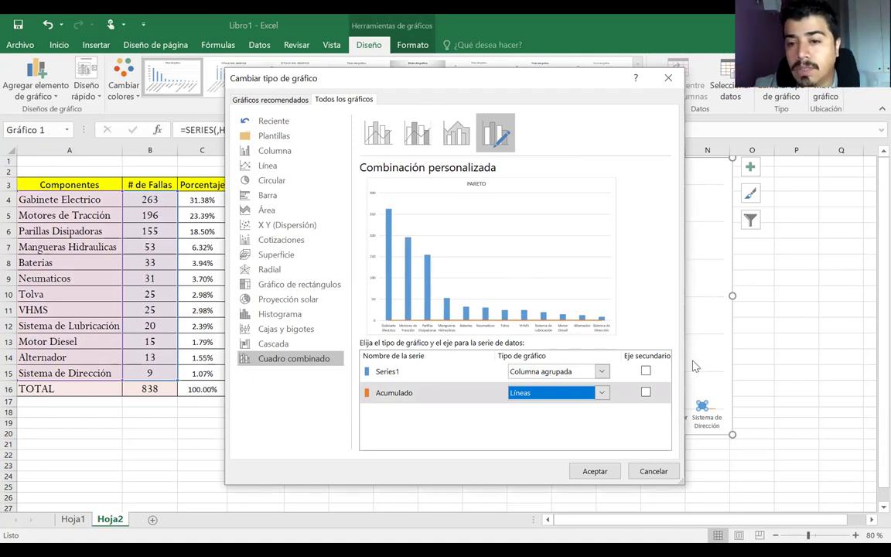
pyautogui.click(645, 393)
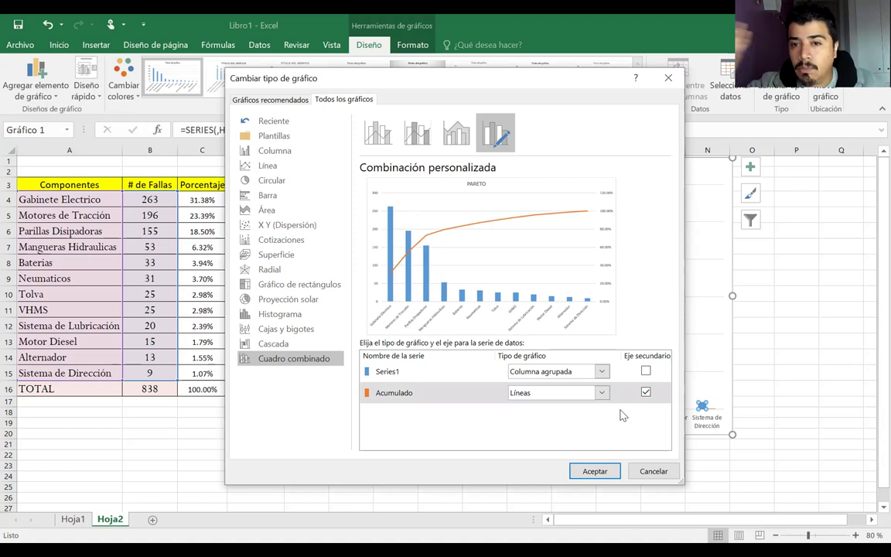
pyautogui.click(590, 471)
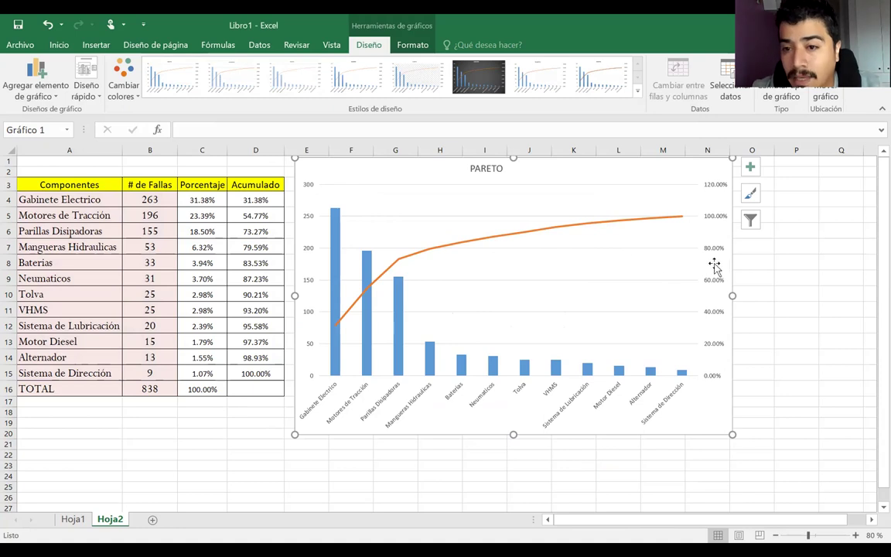
# Step: Set the secondary vertical axis maximum to 1.0 and place the PARETO chart clear of the table, over about columns F to P
pyautogui.moveTo(618, 163); pyautogui.dragTo(522, 165)
pyautogui.click(625, 221)
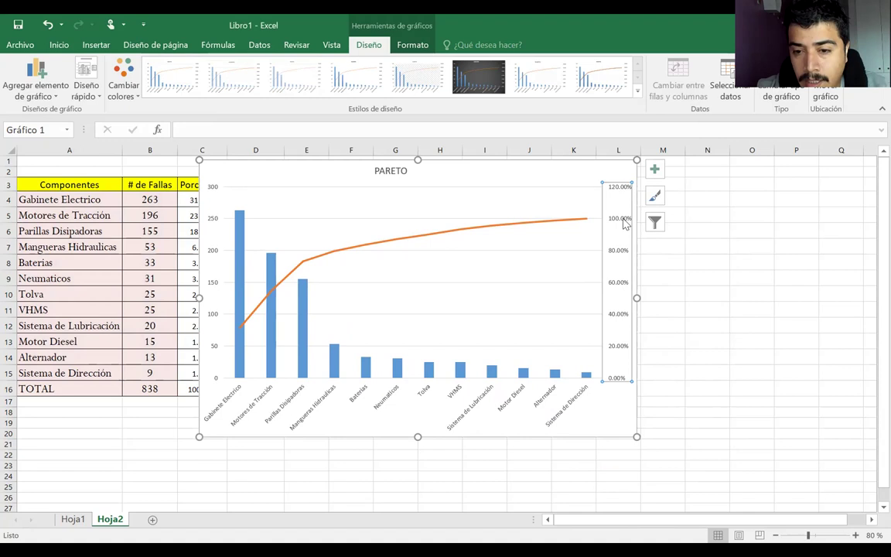
pyautogui.rightClick(625, 222)
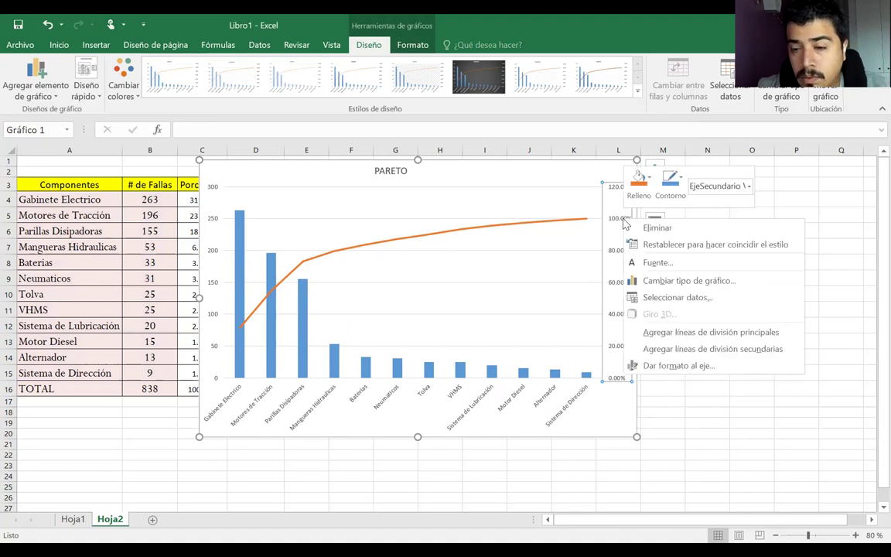
pyautogui.click(668, 365)
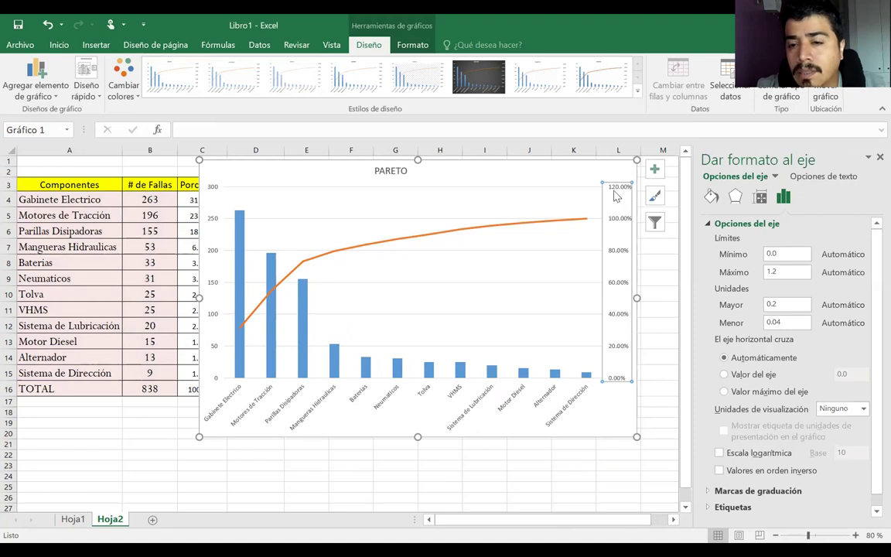
pyautogui.click(781, 272)
pyautogui.press('BackSpace')
pyautogui.press('BackSpace')
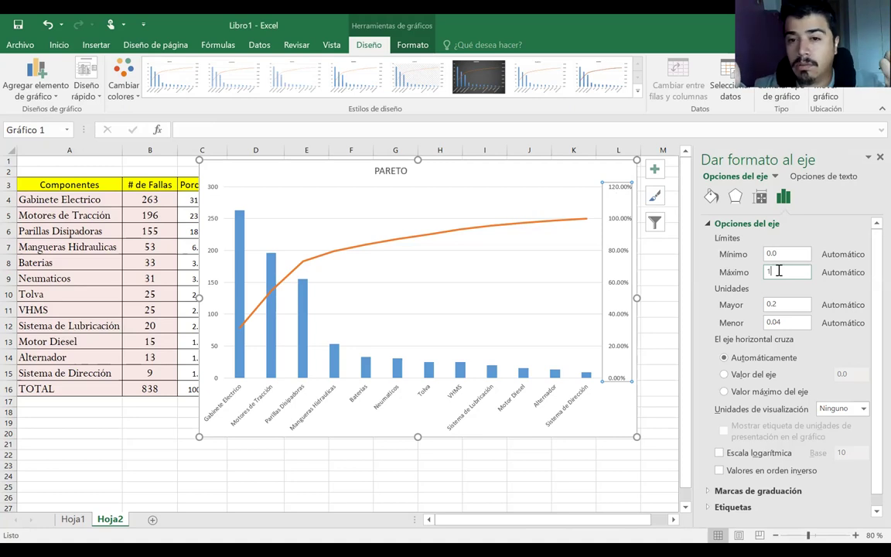
pyautogui.press('Return')
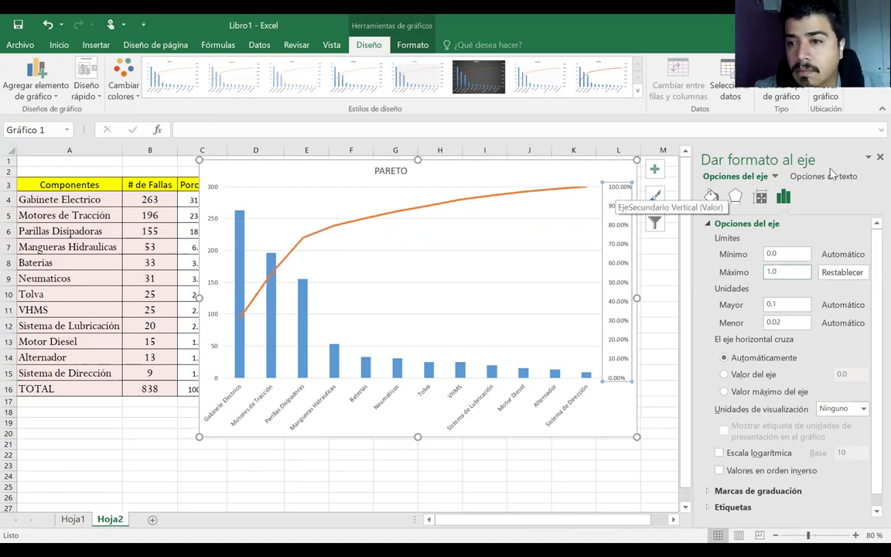
pyautogui.click(879, 157)
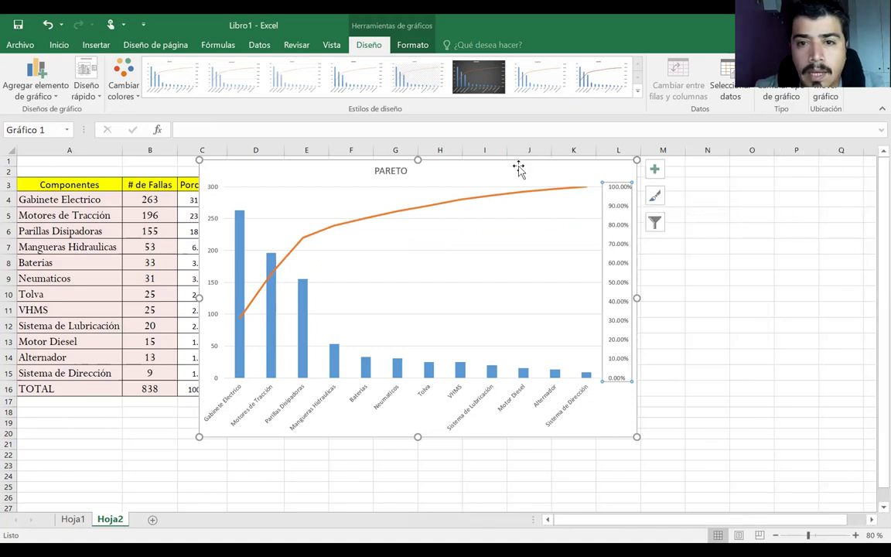
pyautogui.moveTo(521, 164); pyautogui.dragTo(686, 173)
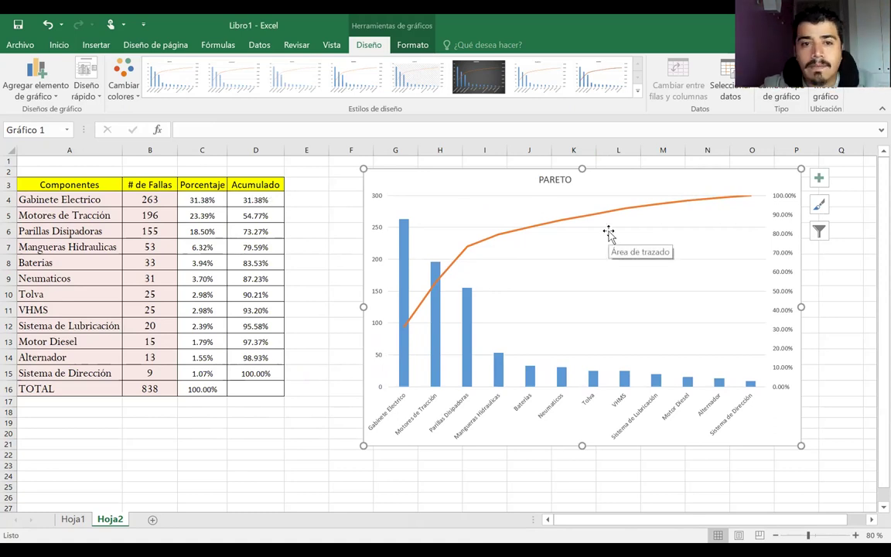
# Step: Enter 0.8 in cell E4 and format it as a percentage
pyautogui.click(317, 199)
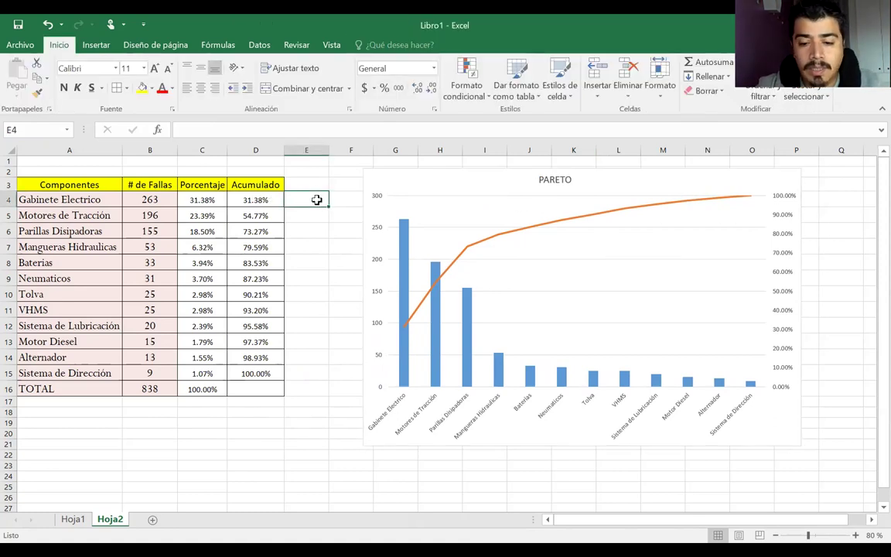
pyautogui.write('0')
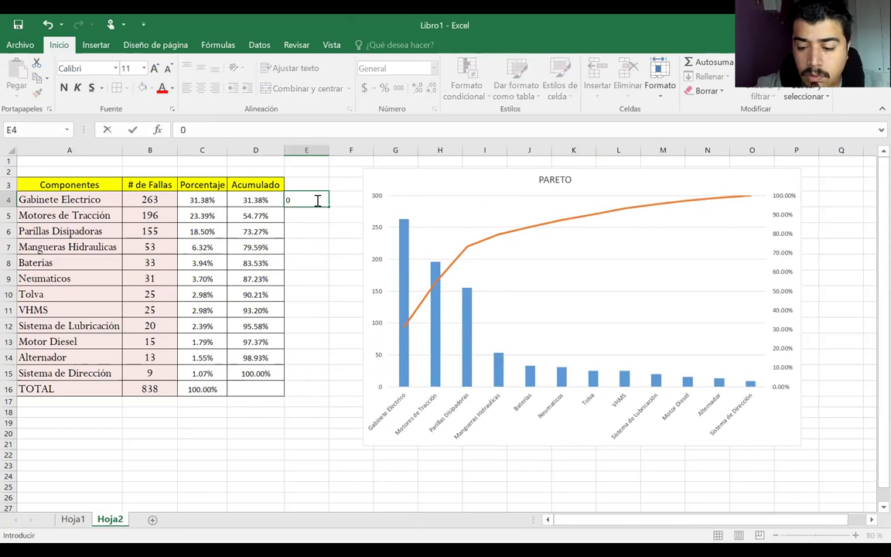
pyautogui.write('.8')
pyautogui.press('Return')
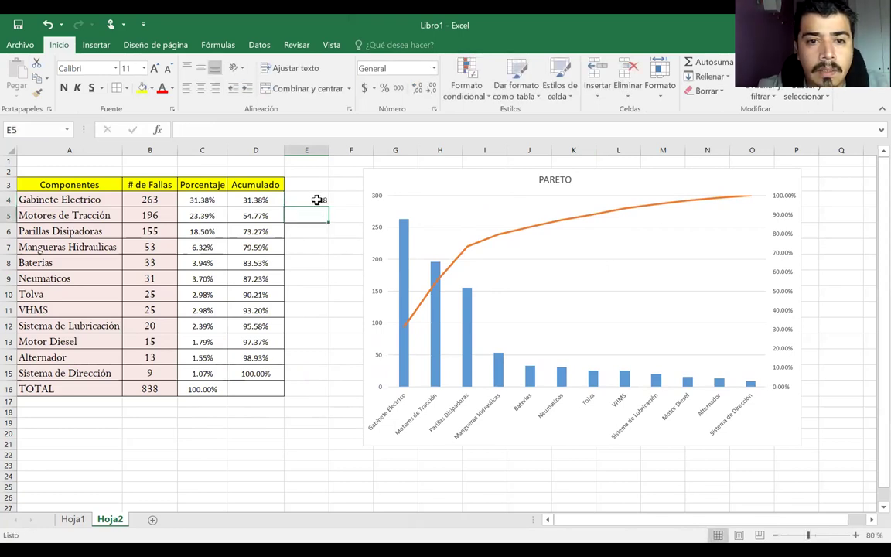
pyautogui.click(317, 199)
pyautogui.click(384, 89)
# Step: Enter 80-20 as the column header in cell E3
pyautogui.click(307, 181)
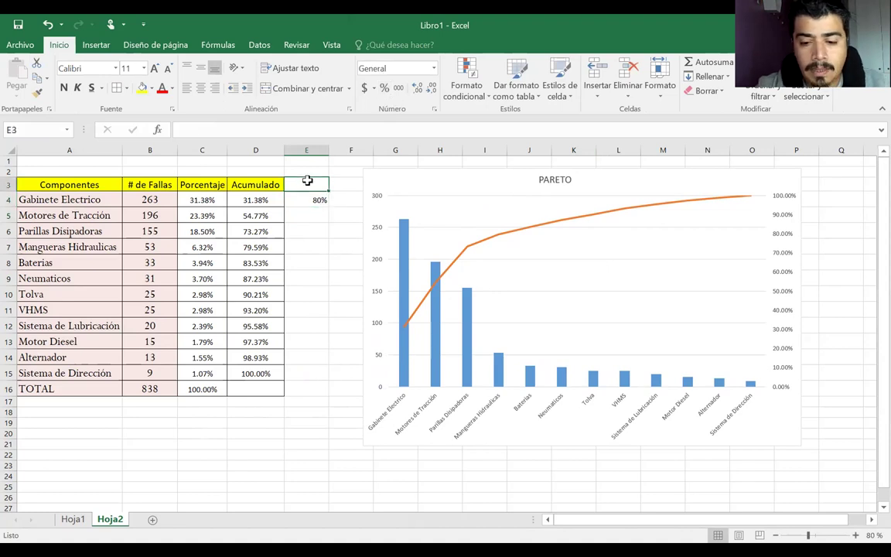
pyautogui.write('(=')
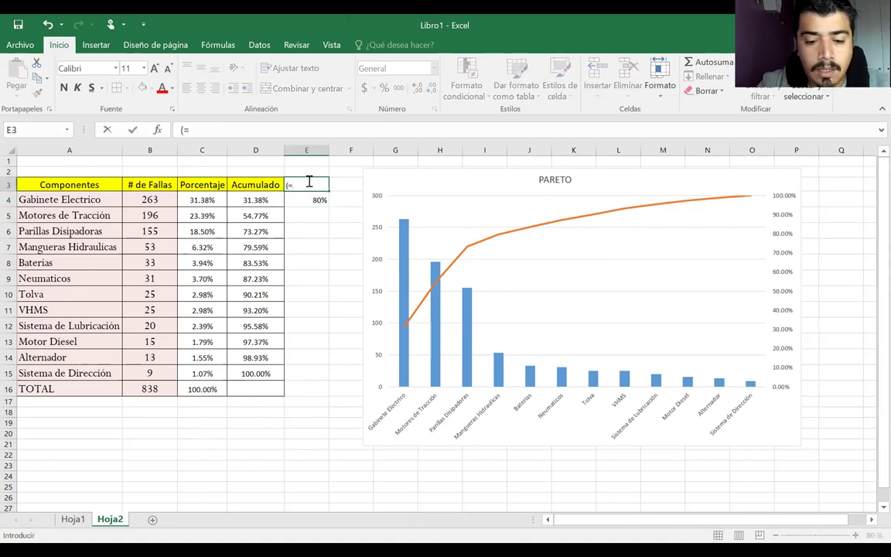
pyautogui.press('BackSpace')
pyautogui.press('BackSpace')
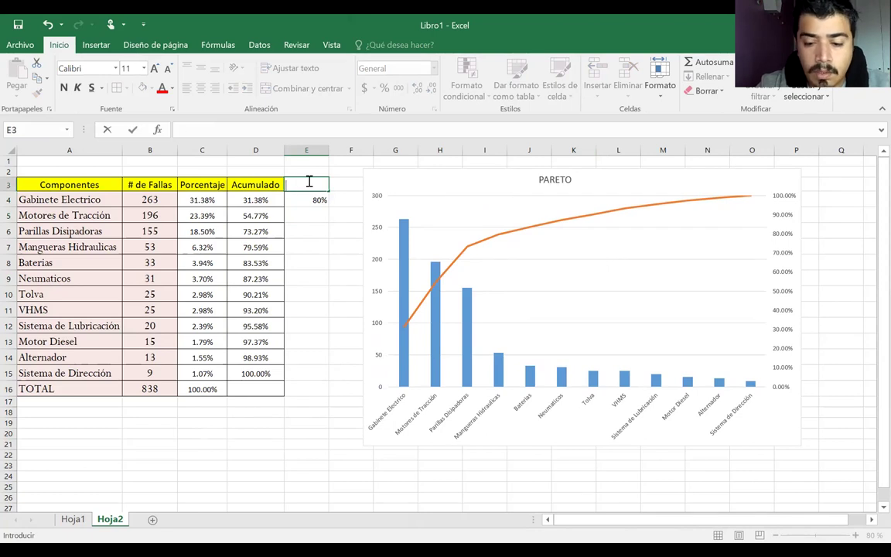
pyautogui.write('80-20')
pyautogui.press('Return')
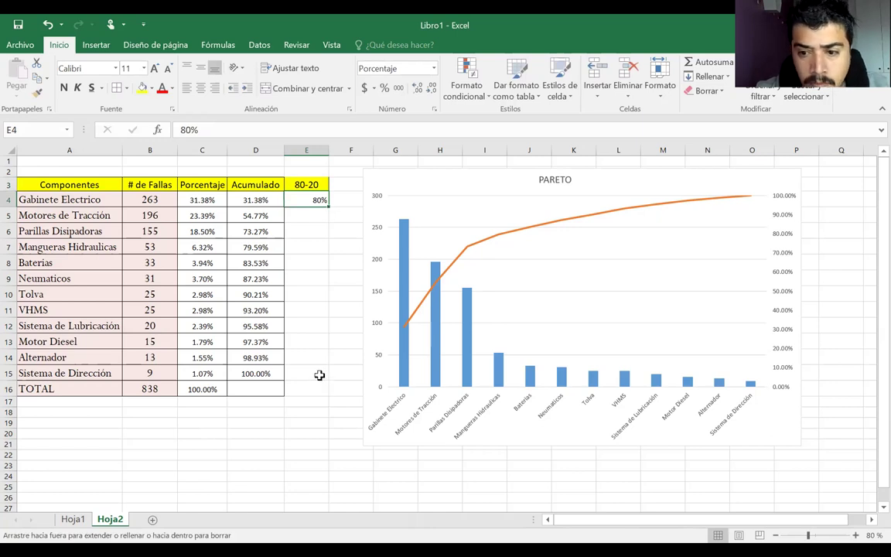
# Step: Fill the 80% value from E4 down to E15, centre the values, and select E3:E15
pyautogui.moveTo(320, 375); pyautogui.dragTo(319, 376)
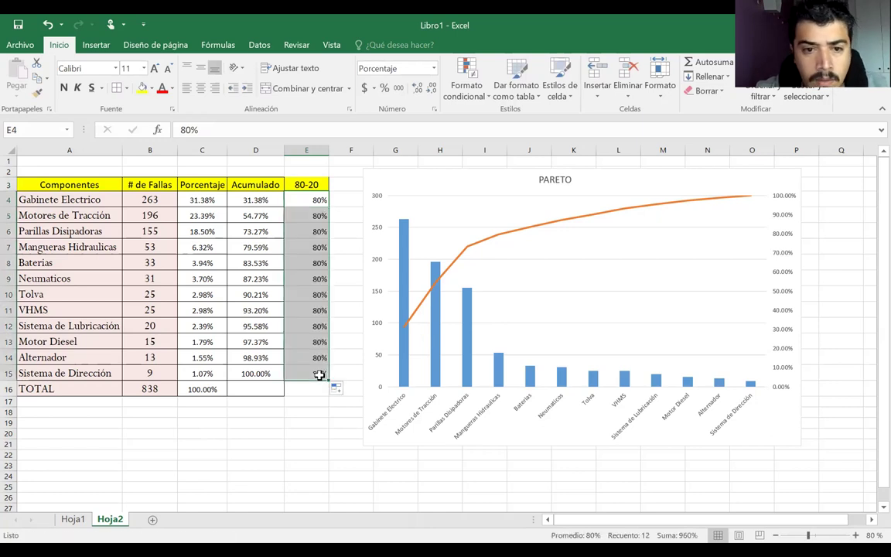
pyautogui.click(201, 88)
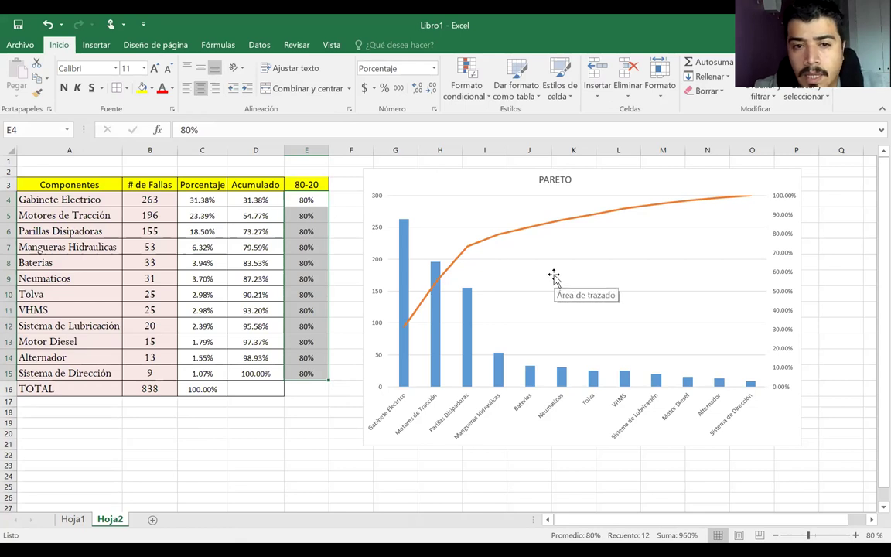
pyautogui.click(341, 414)
pyautogui.click(309, 189)
pyautogui.moveTo(304, 205); pyautogui.dragTo(304, 370)
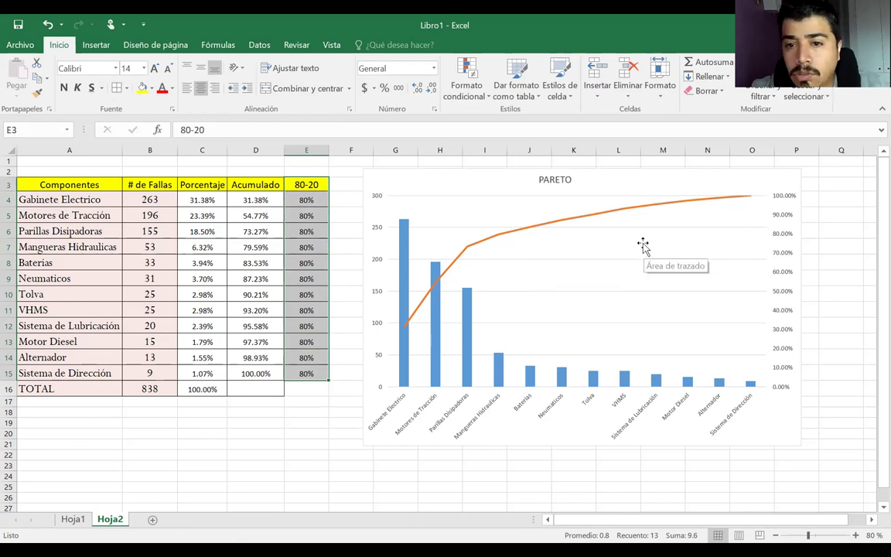
# Step: Add a series to the PARETO chart with its name linked to E3 and its values to E4:E15, and apply the data source change
pyautogui.click(610, 248)
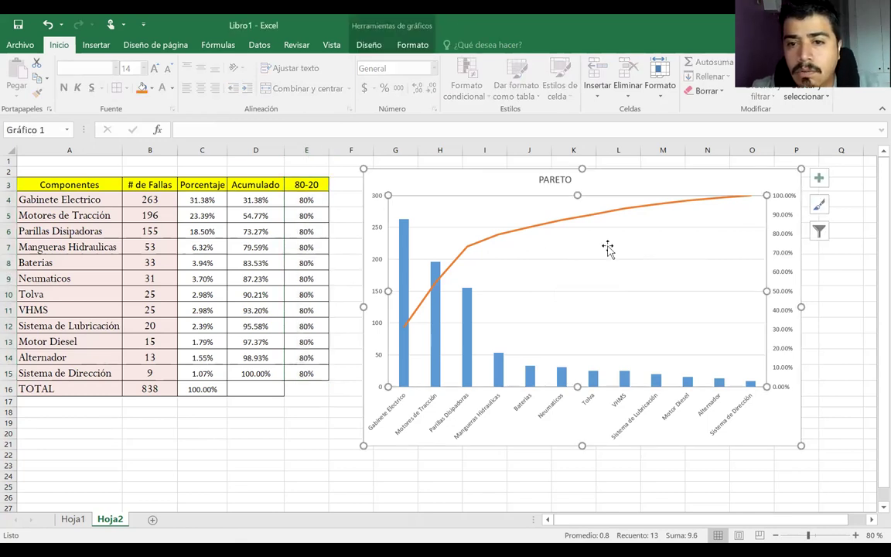
pyautogui.rightClick(608, 247)
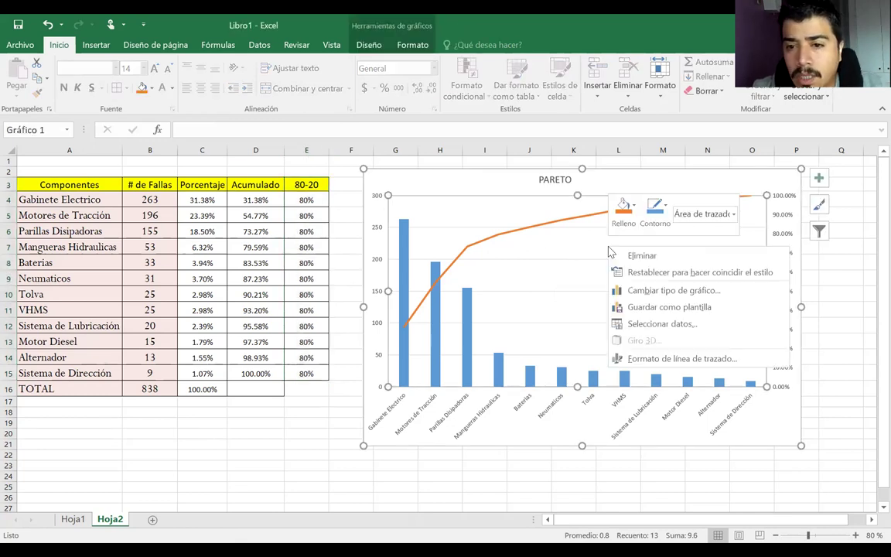
pyautogui.click(661, 324)
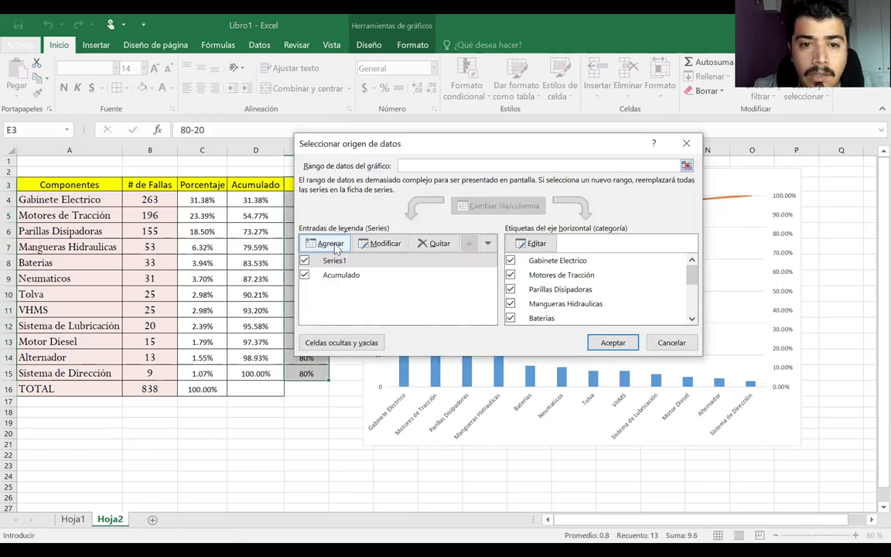
pyautogui.click(332, 244)
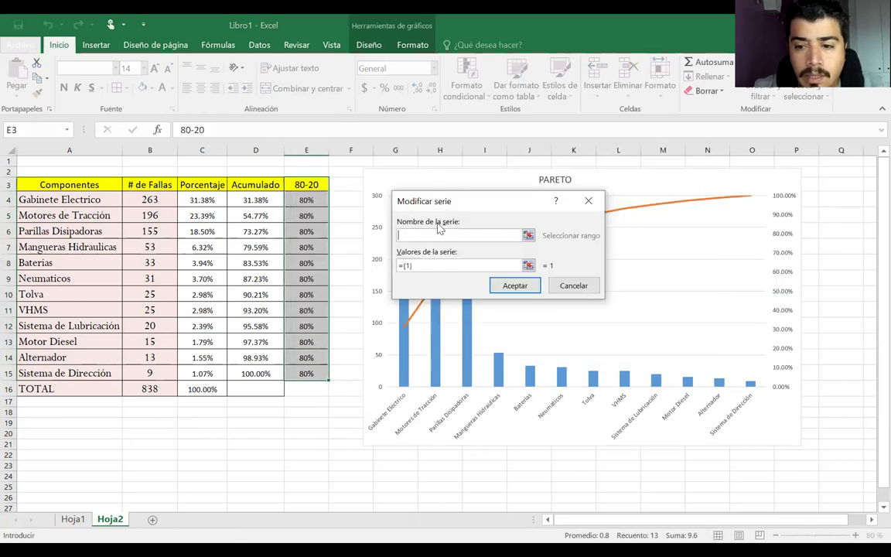
pyautogui.click(311, 184)
pyautogui.moveTo(447, 265); pyautogui.dragTo(365, 240)
pyautogui.press('BackSpace')
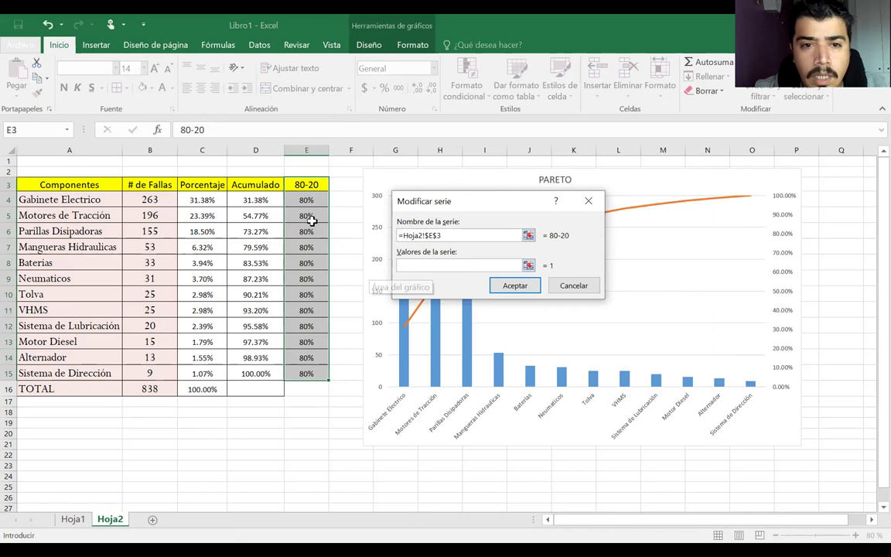
pyautogui.moveTo(306, 200); pyautogui.dragTo(312, 373)
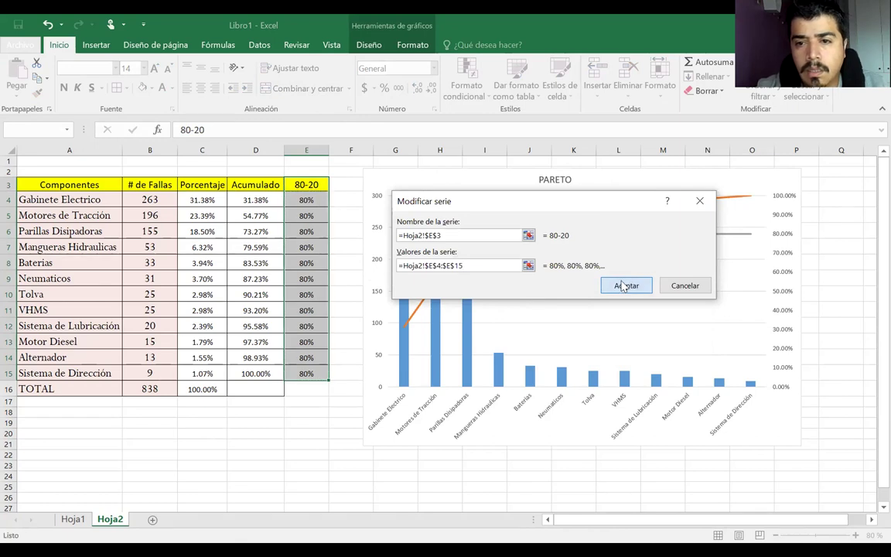
pyautogui.click(627, 286)
pyautogui.click(611, 343)
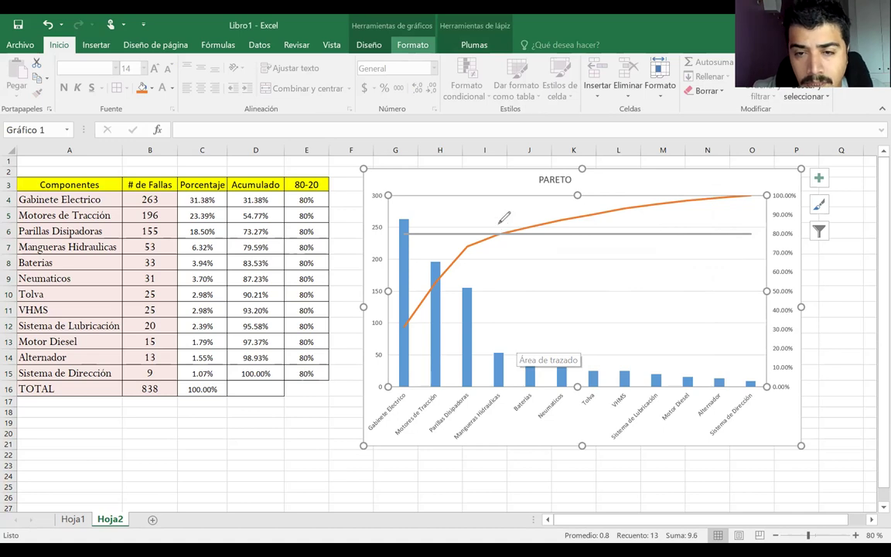
# Step: Draw a freehand ink loop around the first three bars and their labels, up to where the cumulative curve meets the 80% line
pyautogui.moveTo(492, 377)
pyautogui.mouseDown()
pyautogui.moveTo(497, 218)
pyautogui.moveTo(380, 240)
pyautogui.moveTo(379, 371)
pyautogui.moveTo(405, 442)
pyautogui.moveTo(489, 375)
pyautogui.mouseUp()
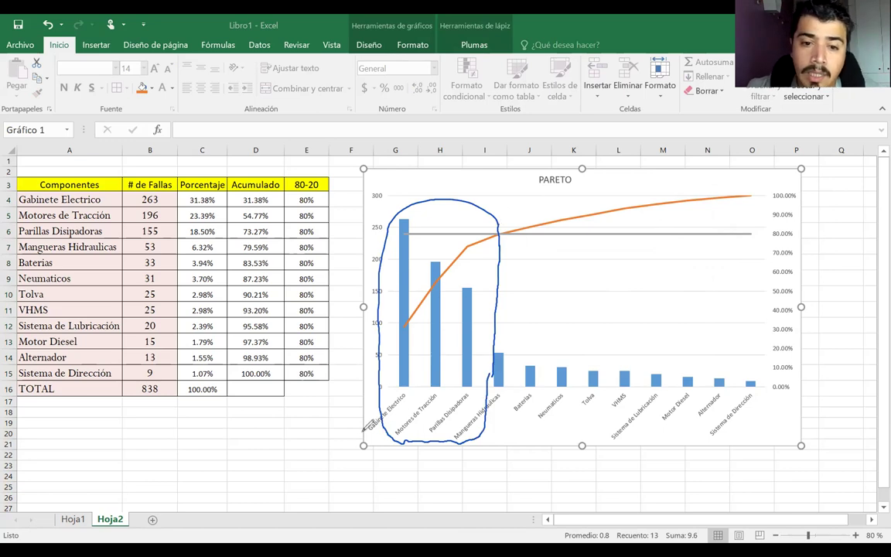
# Step: Ink ticks and a red loop on the first four component labels, and circle and tick the Tolva and Motor Diesel labels in red
pyautogui.moveTo(358, 422)
pyautogui.mouseDown()
pyautogui.moveTo(354, 438)
pyautogui.moveTo(368, 408)
pyautogui.moveTo(387, 443)
pyautogui.moveTo(400, 410)
pyautogui.moveTo(432, 418)
pyautogui.mouseUp()
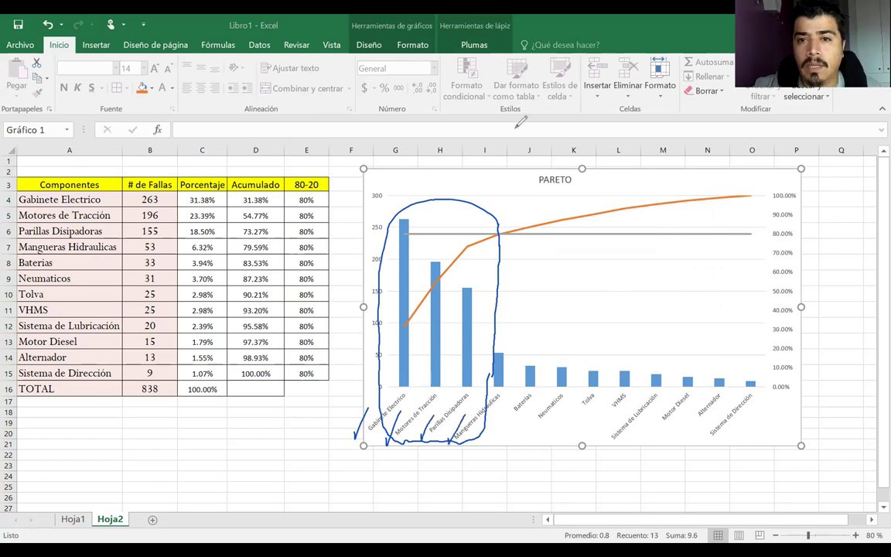
pyautogui.moveTo(357, 429)
pyautogui.mouseDown()
pyautogui.moveTo(477, 446)
pyautogui.moveTo(340, 406)
pyautogui.moveTo(335, 453)
pyautogui.mouseUp()
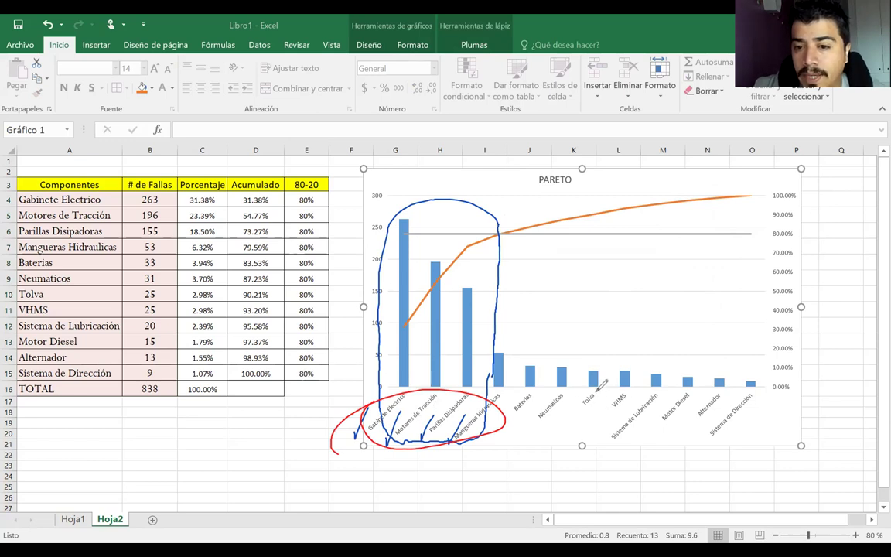
pyautogui.moveTo(581, 381); pyautogui.dragTo(586, 382)
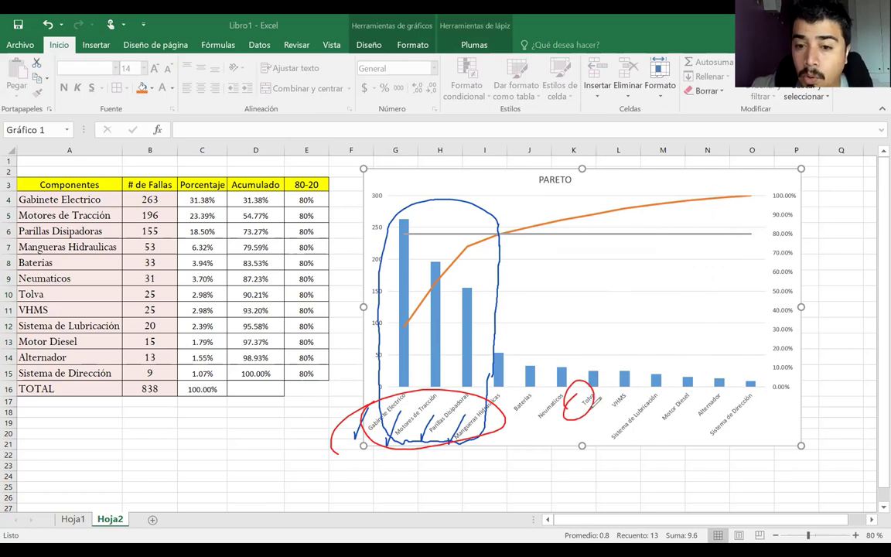
pyautogui.moveTo(674, 395)
pyautogui.mouseDown()
pyautogui.moveTo(691, 388)
pyautogui.moveTo(685, 393)
pyautogui.mouseUp()
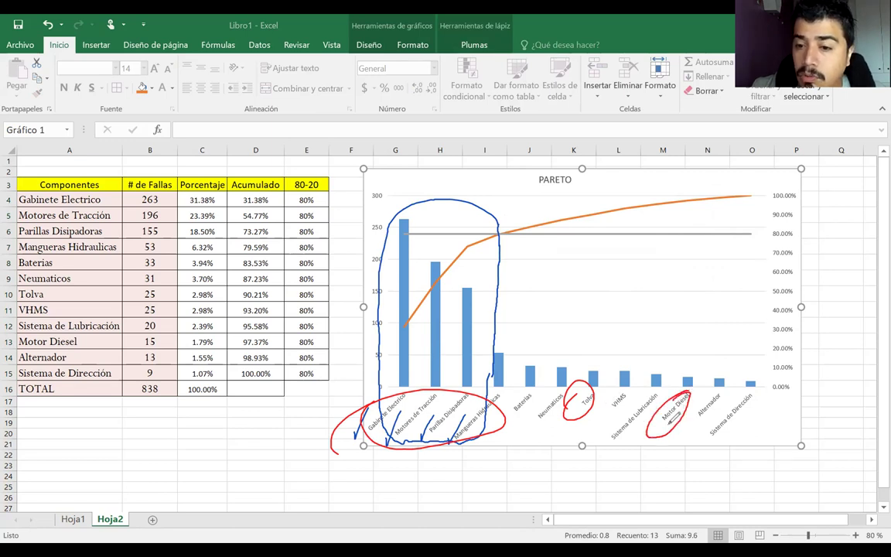
pyautogui.moveTo(602, 383); pyautogui.dragTo(623, 373)
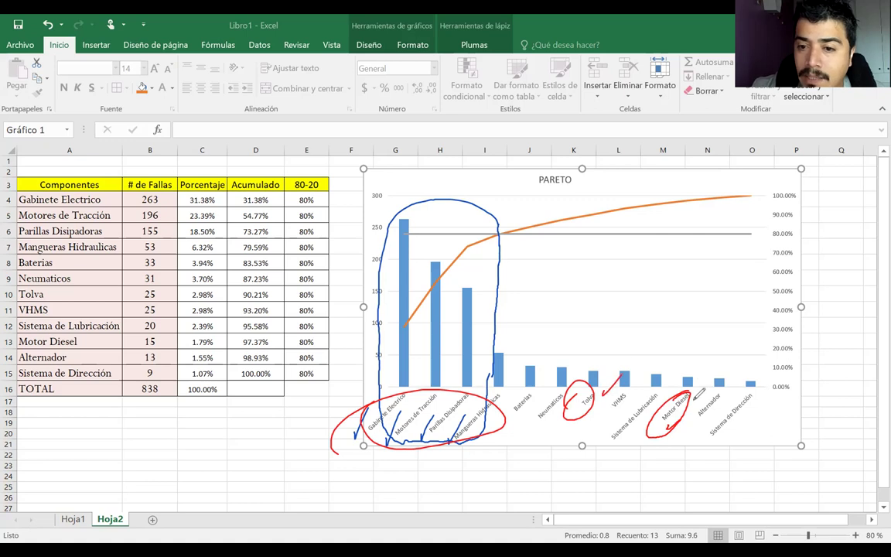
pyautogui.moveTo(690, 396); pyautogui.dragTo(708, 378)
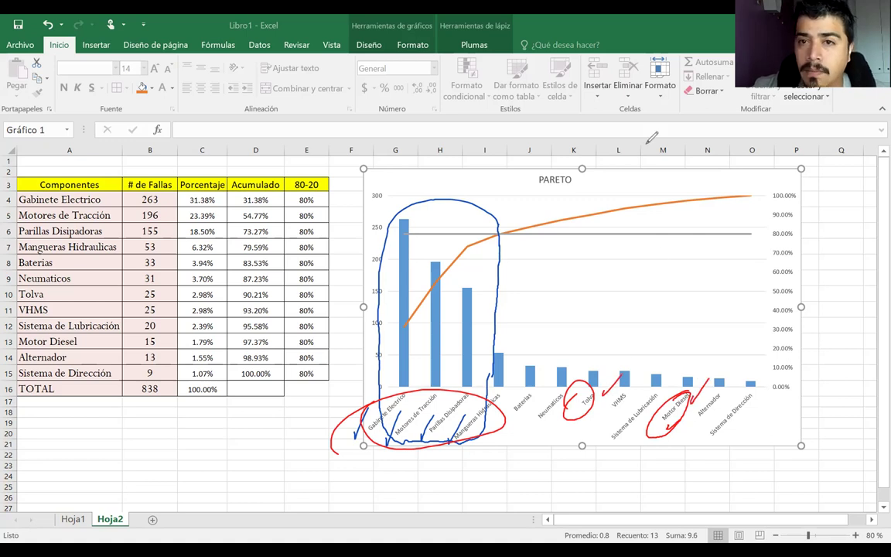
# Step: Clear the ink marks, draw a red loop around the labels from Neumaticos to Sistema de Dirección, and remove that loop
pyautogui.press('Delete')
pyautogui.moveTo(541, 383)
pyautogui.mouseDown()
pyautogui.moveTo(754, 390)
pyautogui.moveTo(569, 368)
pyautogui.mouseUp()
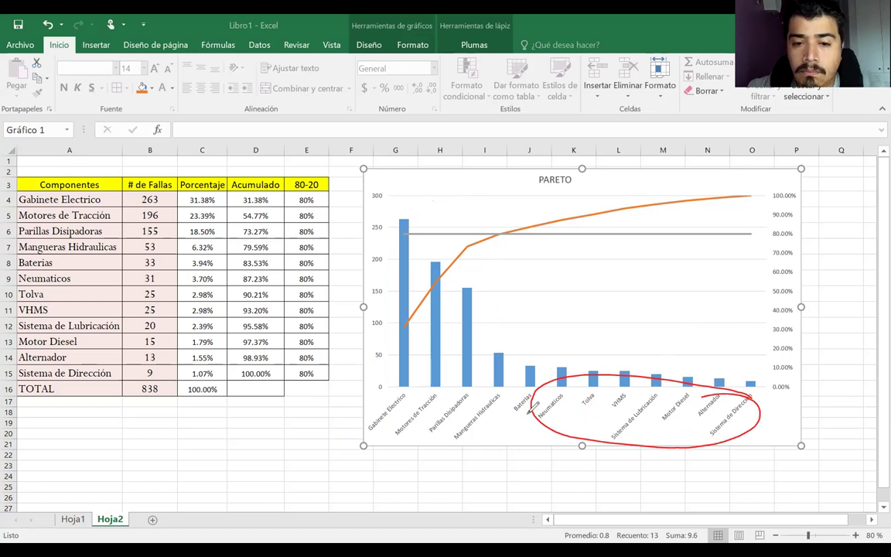
pyautogui.hotkey('ctrl', 'z')
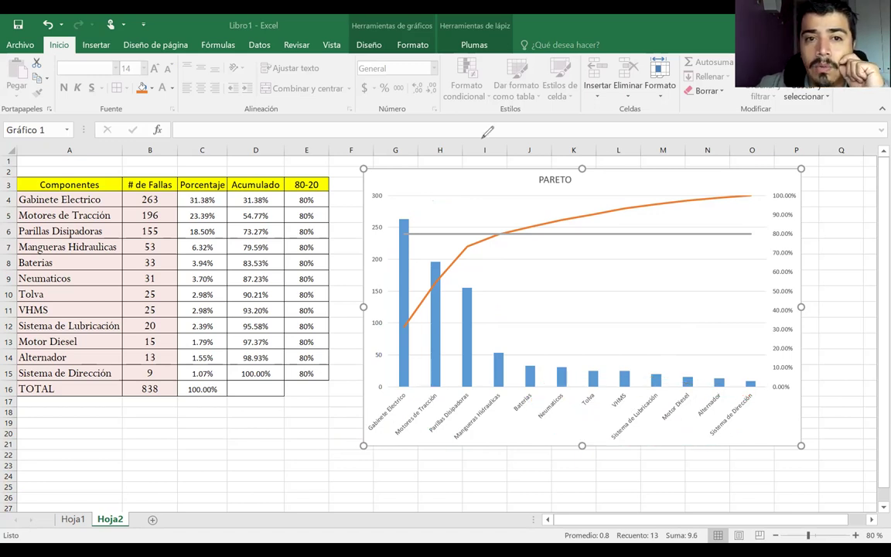
# Step: Mark the labels from Gabinete Electrico to Mangueras Hidraulicas in red ink, loop around all four, and clear the ink
pyautogui.moveTo(358, 425)
pyautogui.mouseDown()
pyautogui.moveTo(393, 391)
pyautogui.moveTo(373, 435)
pyautogui.mouseUp()
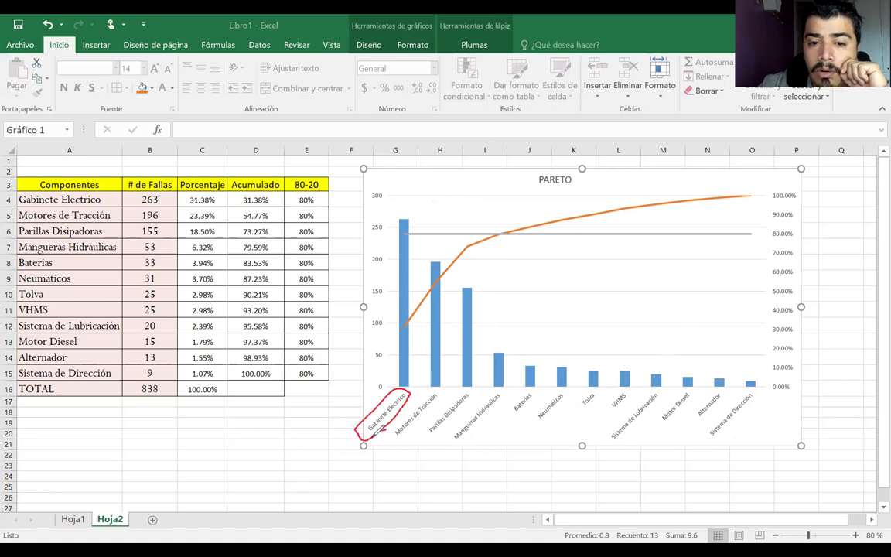
pyautogui.moveTo(290, 445); pyautogui.dragTo(336, 431)
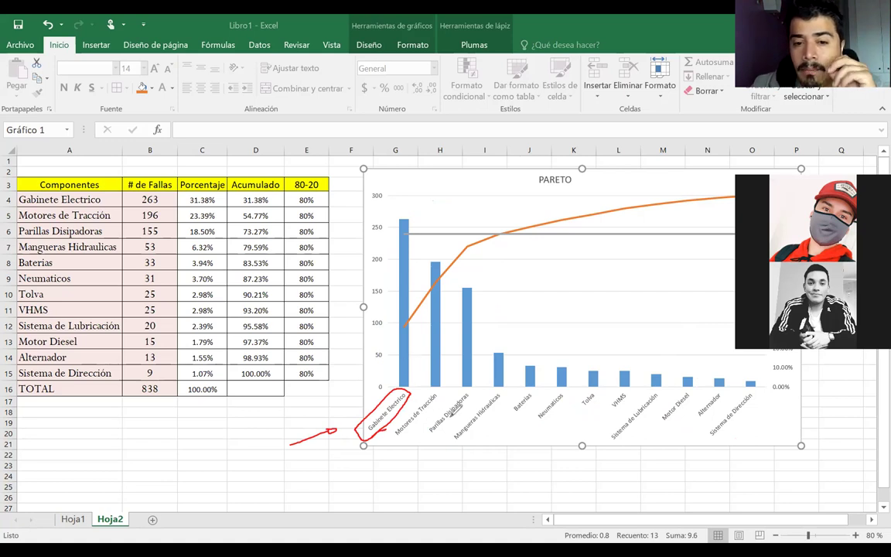
pyautogui.moveTo(396, 435); pyautogui.dragTo(443, 399)
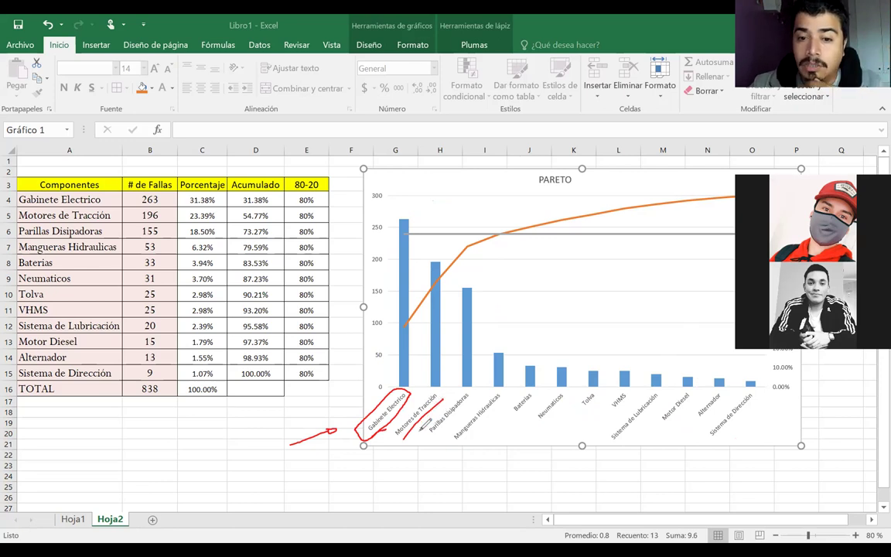
pyautogui.moveTo(439, 435); pyautogui.dragTo(475, 401)
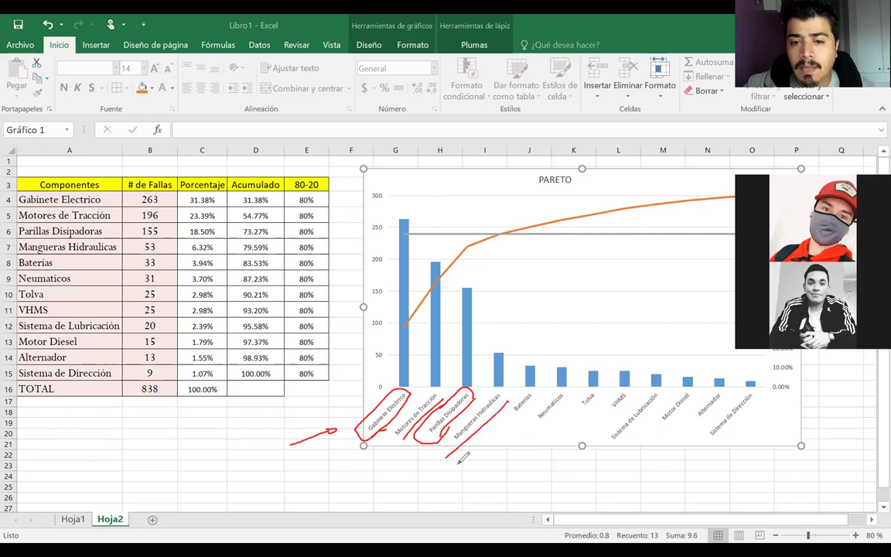
pyautogui.moveTo(508, 400); pyautogui.dragTo(446, 456)
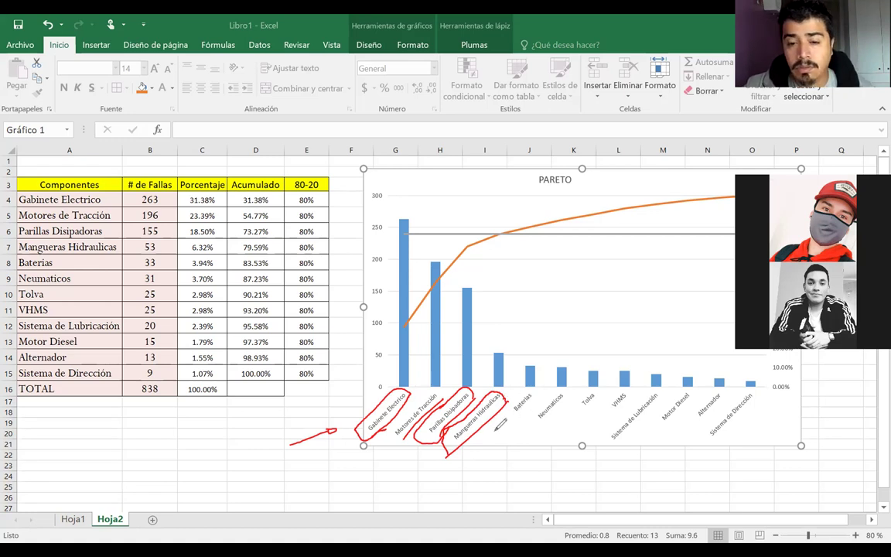
pyautogui.moveTo(472, 385)
pyautogui.mouseDown()
pyautogui.moveTo(387, 461)
pyautogui.moveTo(417, 435)
pyautogui.mouseUp()
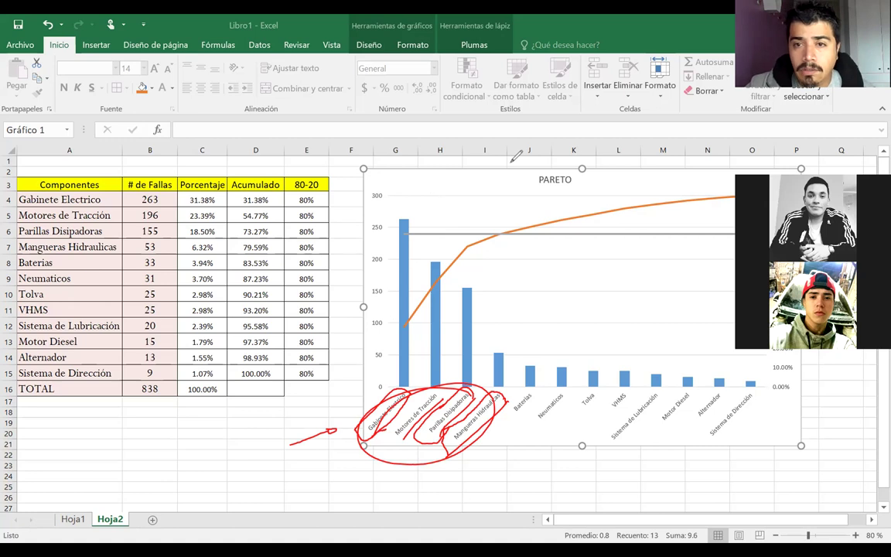
pyautogui.press('Escape')
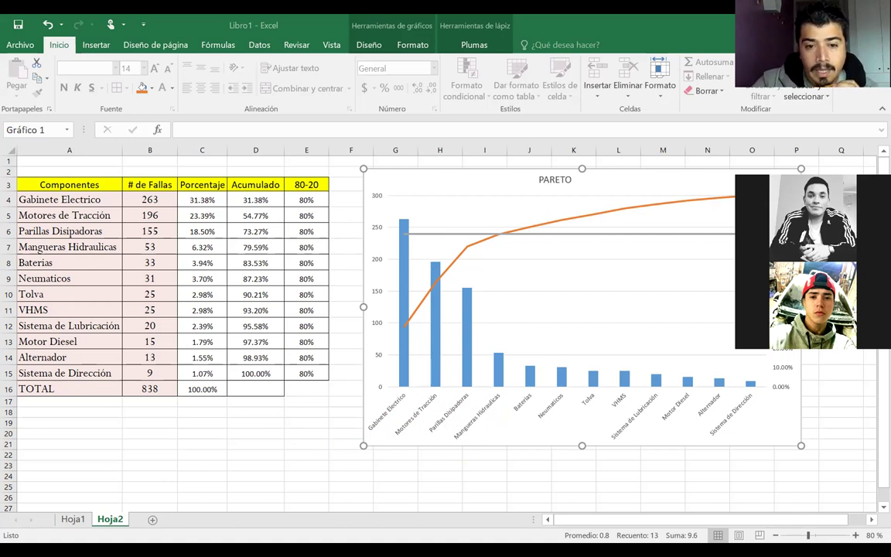
# Step: Switch to the Gestión del Mantenimiento course page in the browser and look through its Información General section
pyautogui.hotkey('alt', 'Tab')
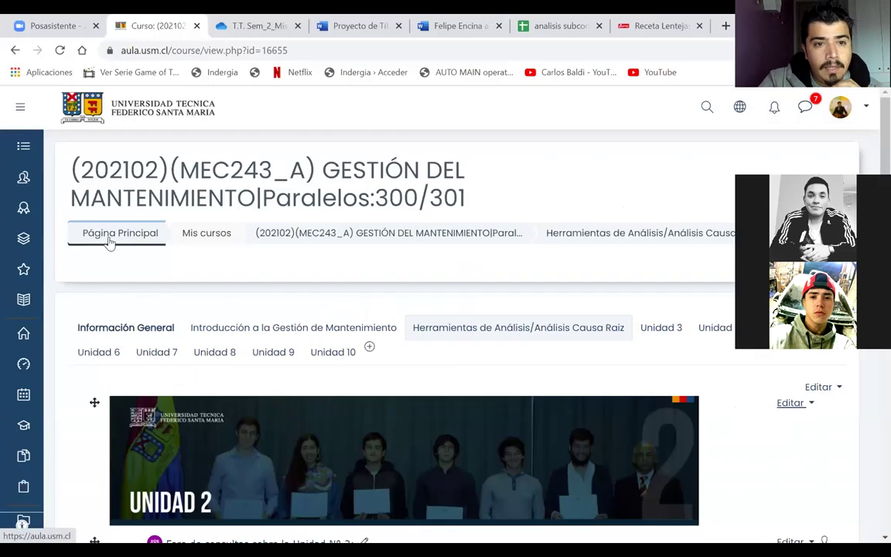
pyautogui.click(117, 331)
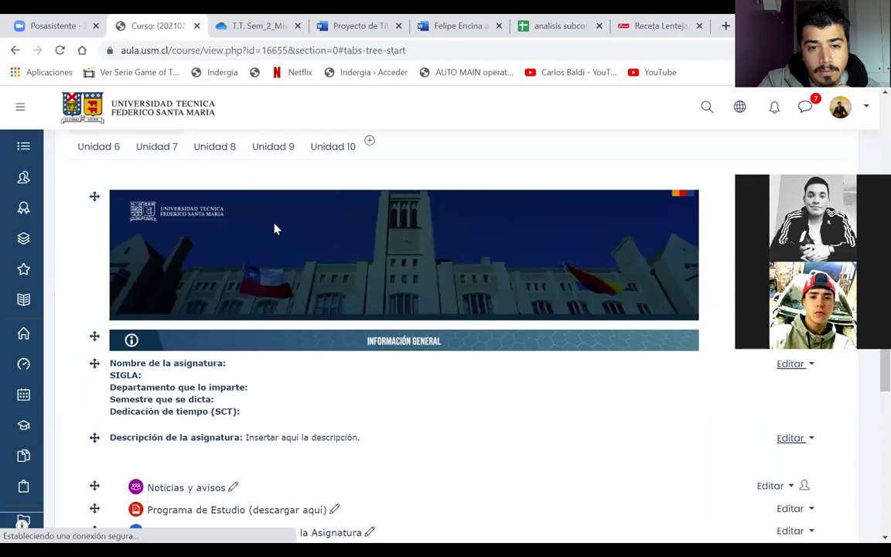
pyautogui.scroll(3, 351, 281)
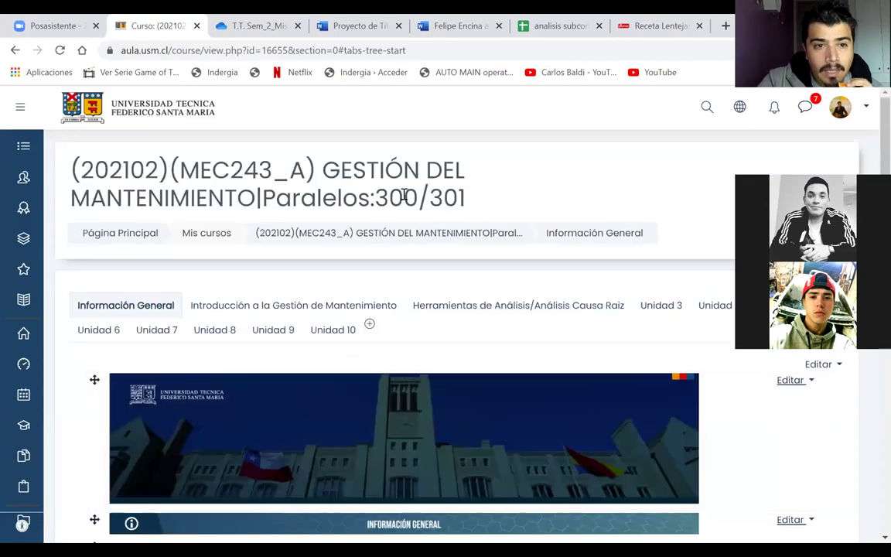
pyautogui.scroll(-2, 412, 352)
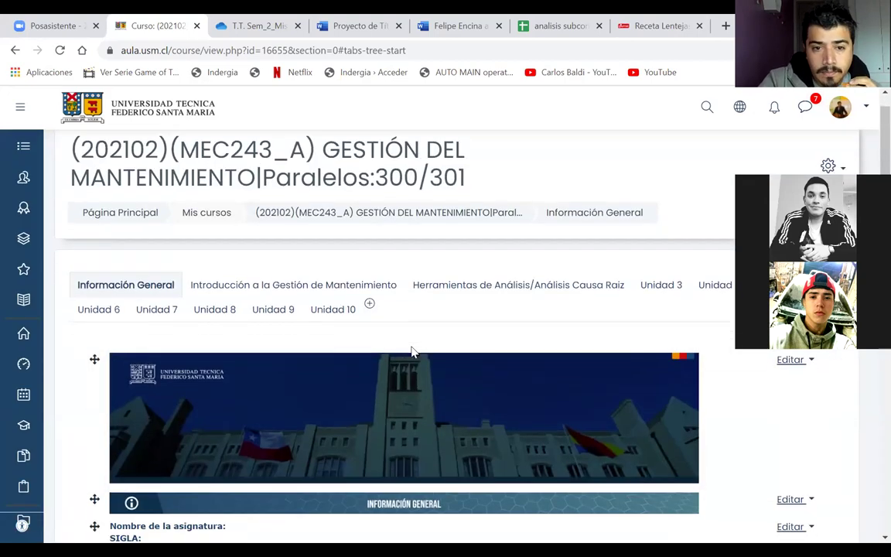
pyautogui.scroll(1, 412, 351)
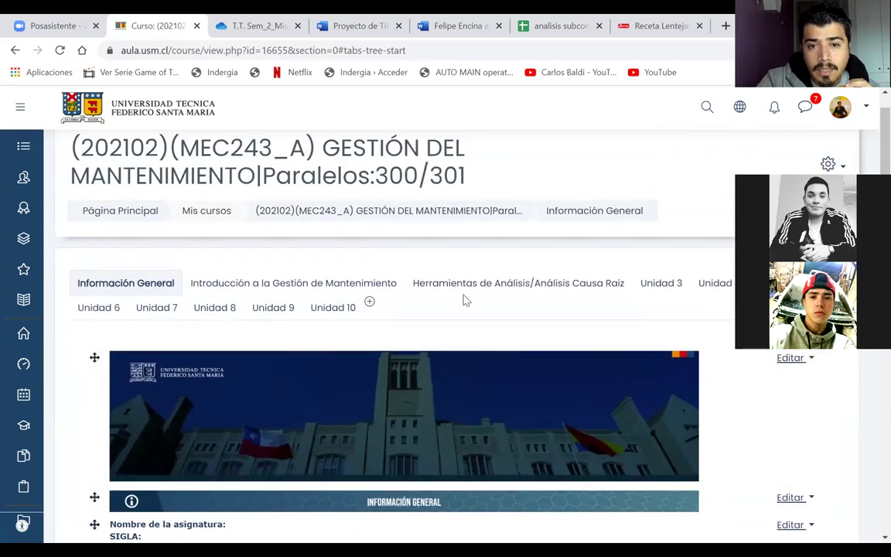
# Step: Open the Herramientas de Análisis/Análisis Causa Raiz section, check its Presentaciones folder, and return to the section
pyautogui.click(552, 292)
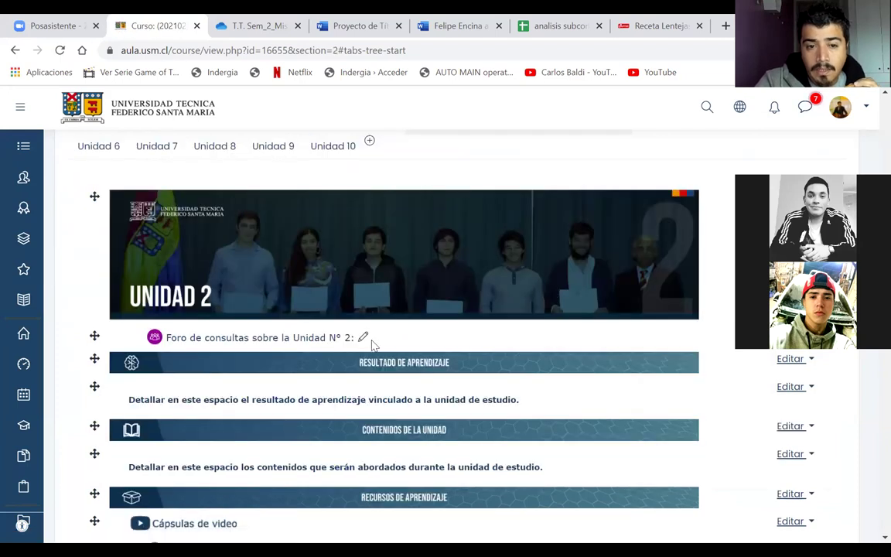
pyautogui.scroll(-3, 368, 346)
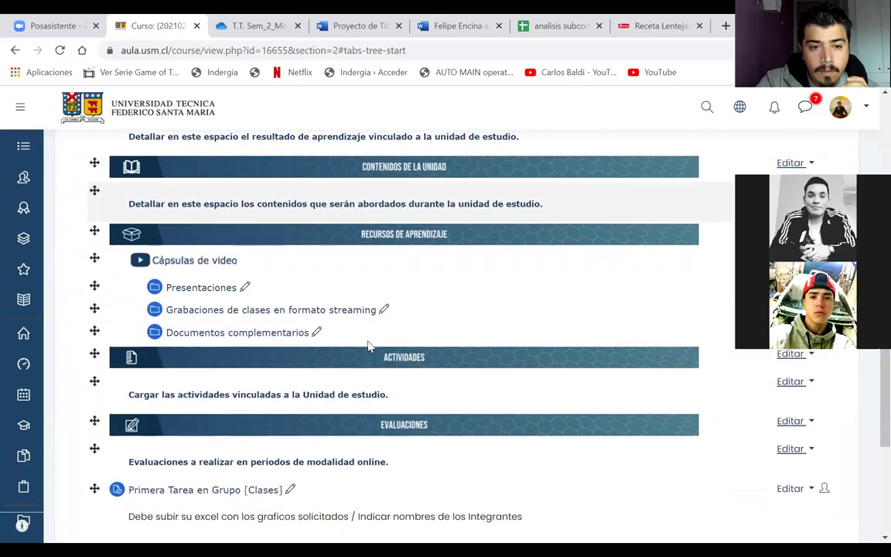
pyautogui.click(205, 288)
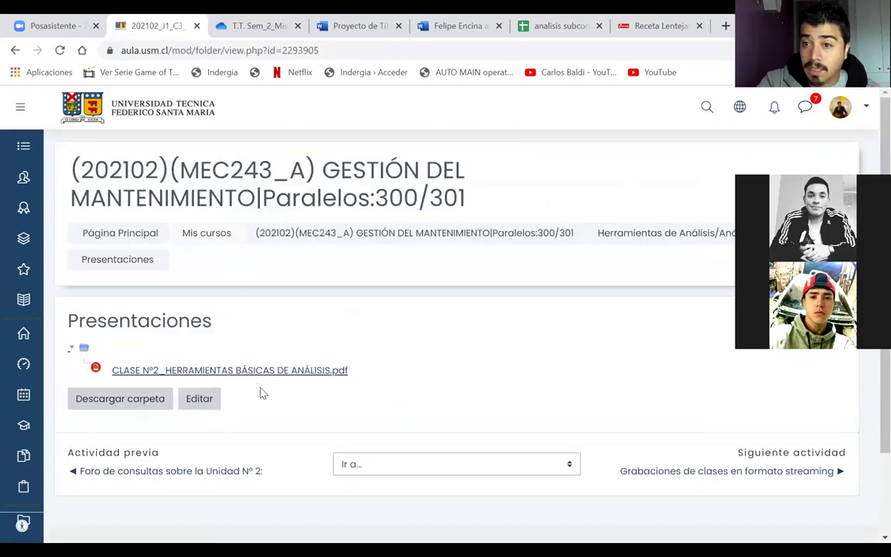
pyautogui.click(15, 50)
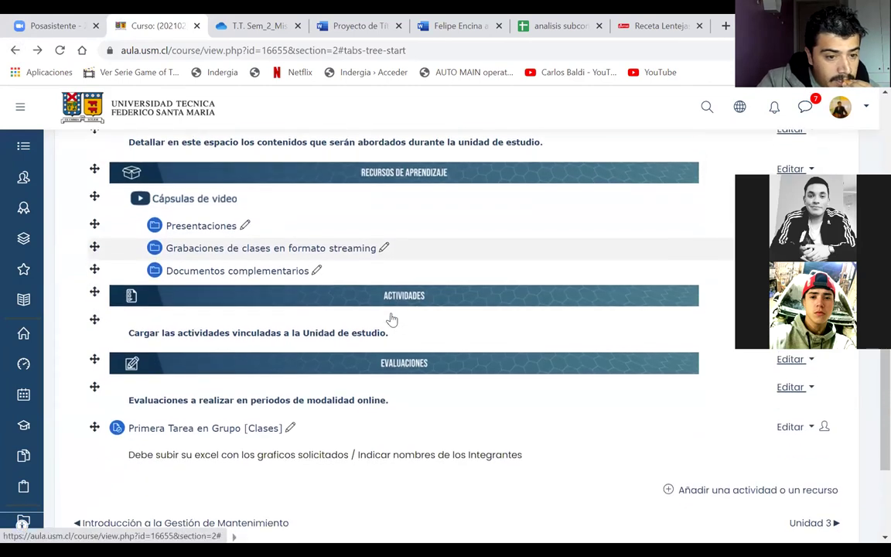
# Step: Open the assignment Primera Tarea en Grupo [Clases] and view its attached Histograma_Pareto group files
pyautogui.scroll(-1, 392, 319)
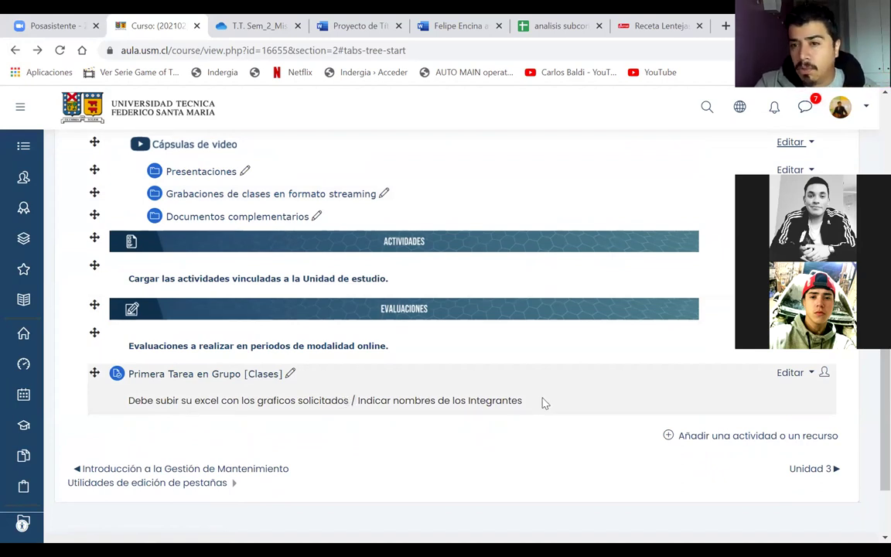
pyautogui.click(192, 375)
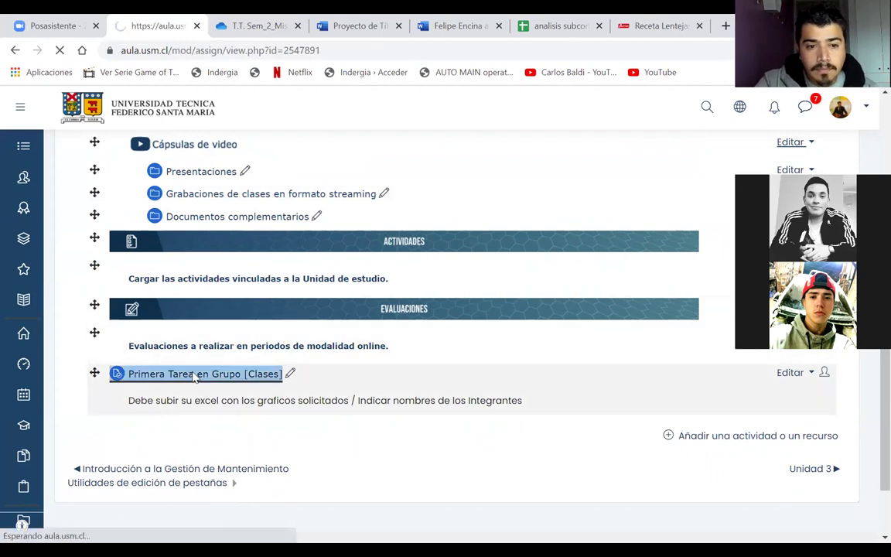
pyautogui.scroll(-2, 437, 346)
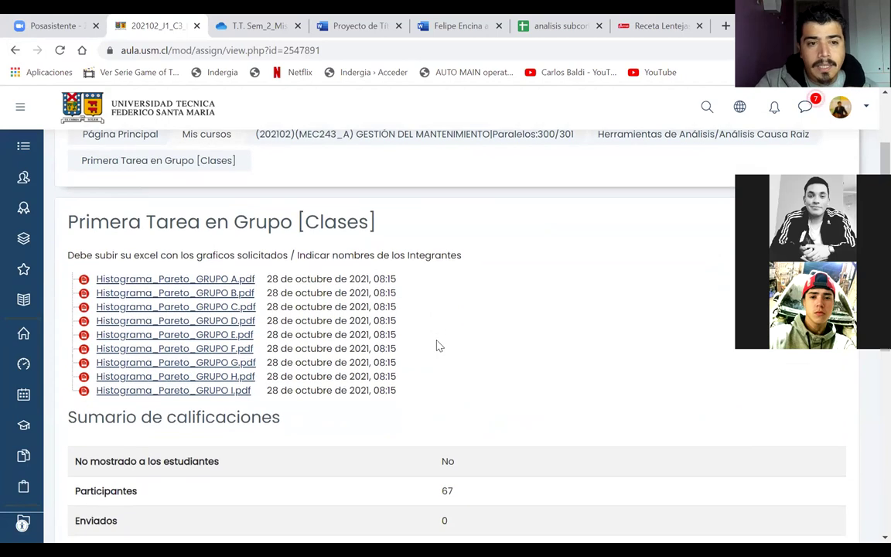